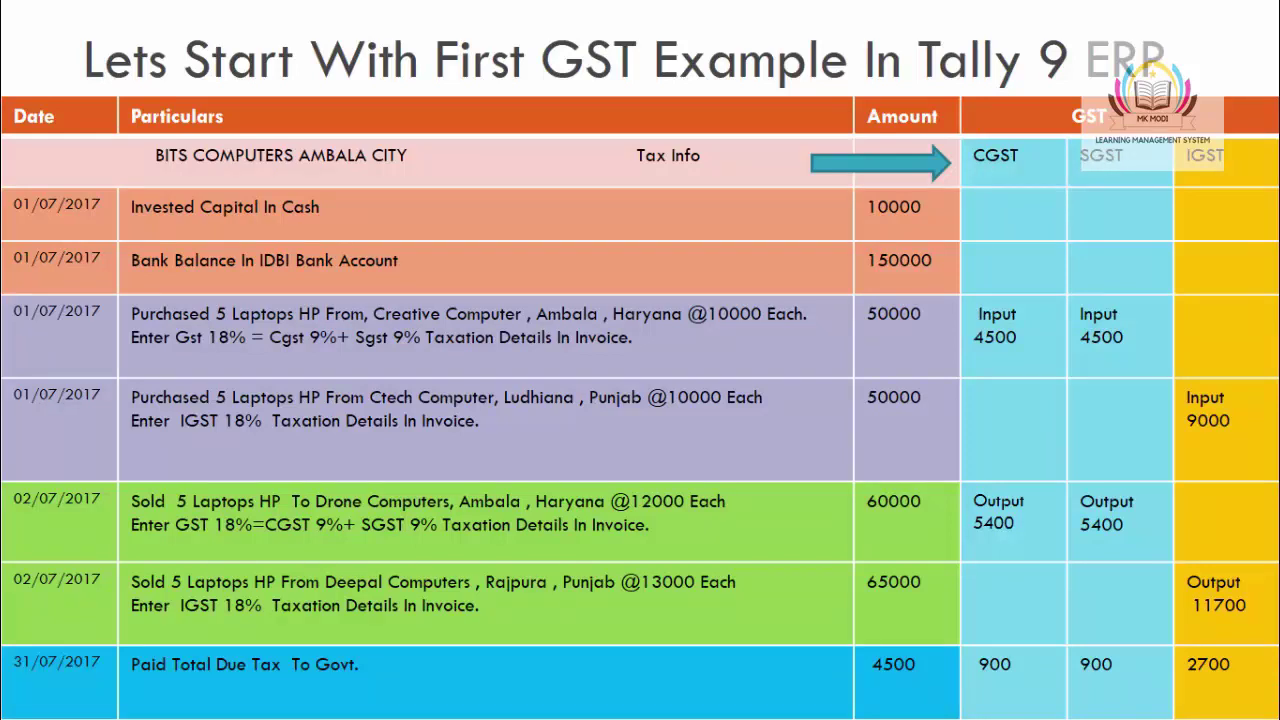
pyautogui.press('Right')
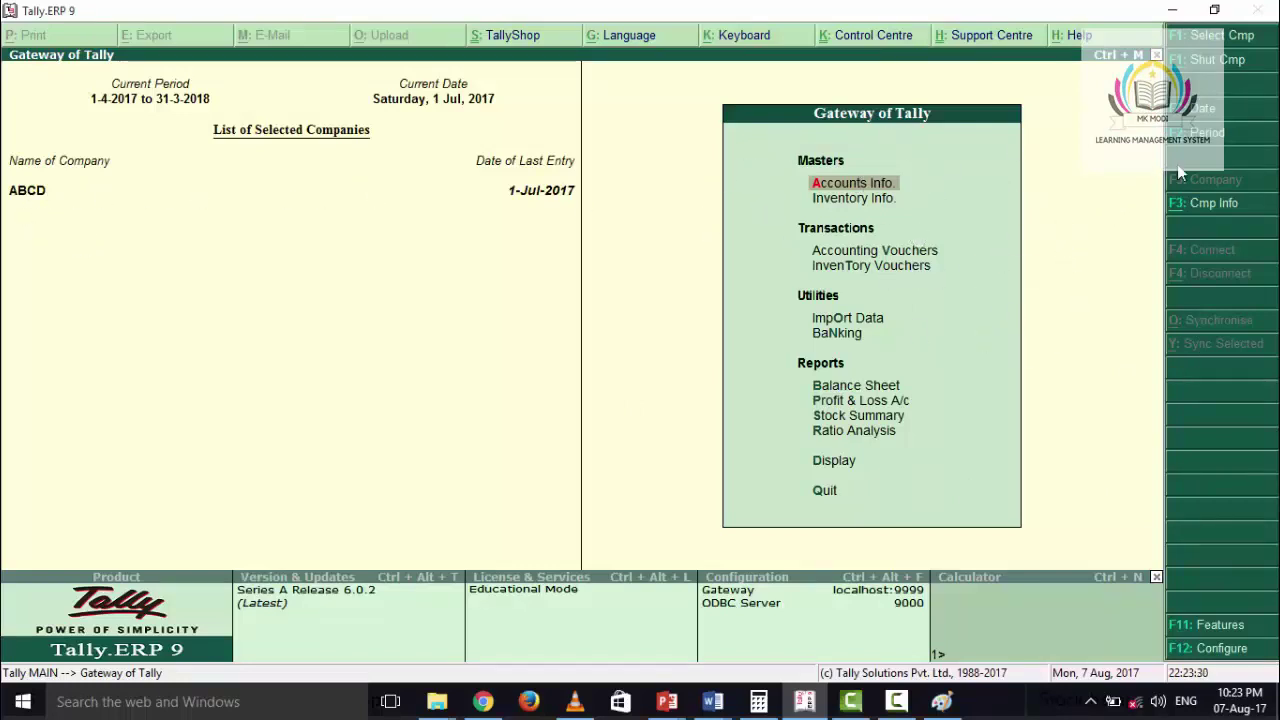
# - Shut the currently open company ABCD
pyautogui.click(1228, 204)
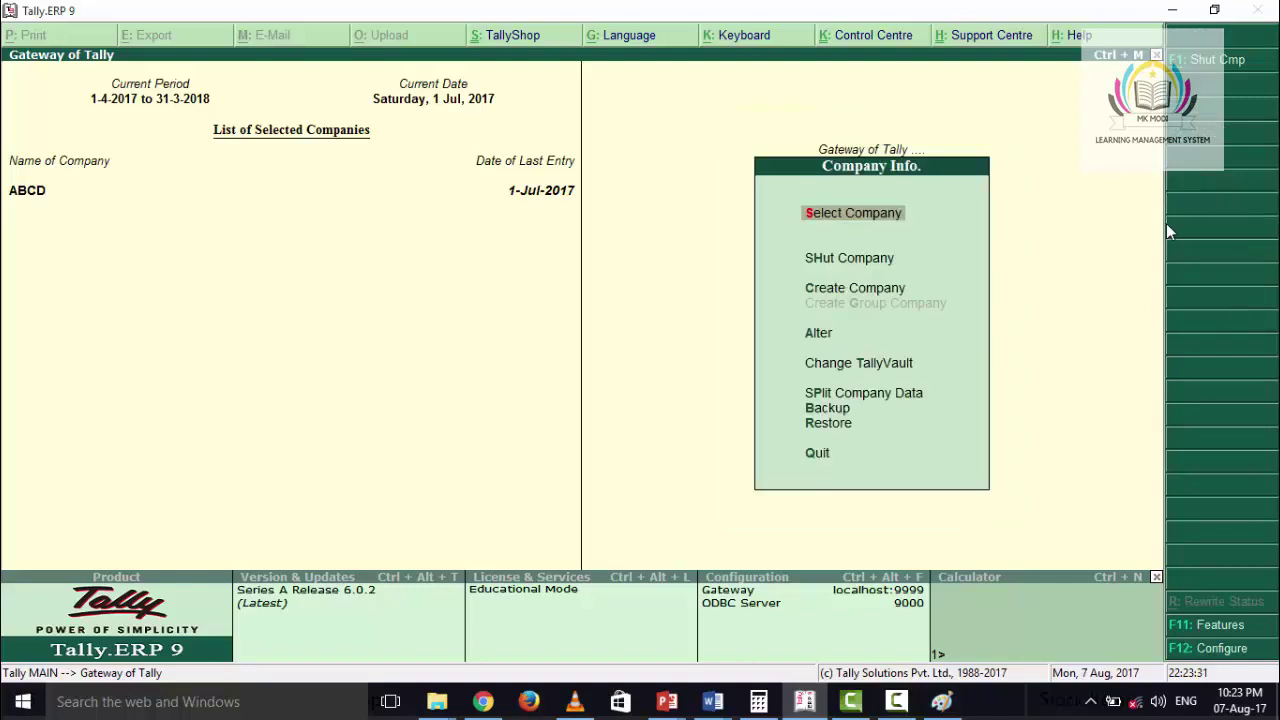
pyautogui.click(847, 262)
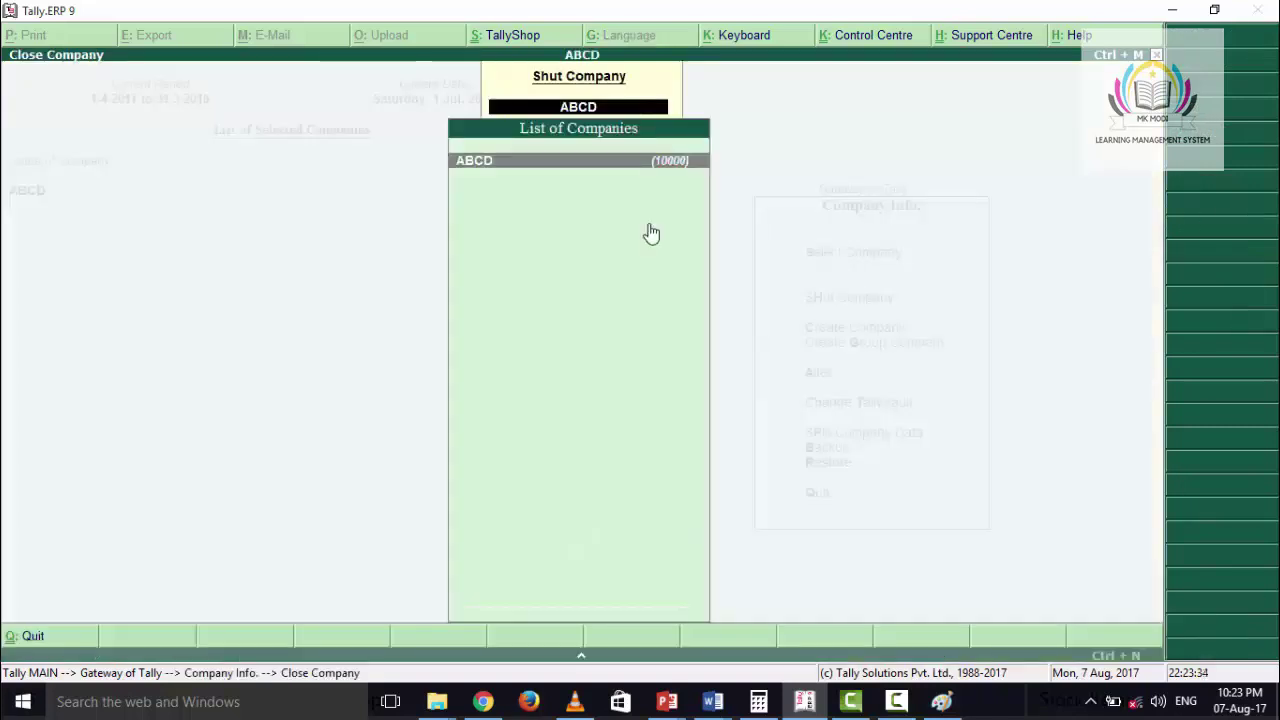
pyautogui.click(659, 162)
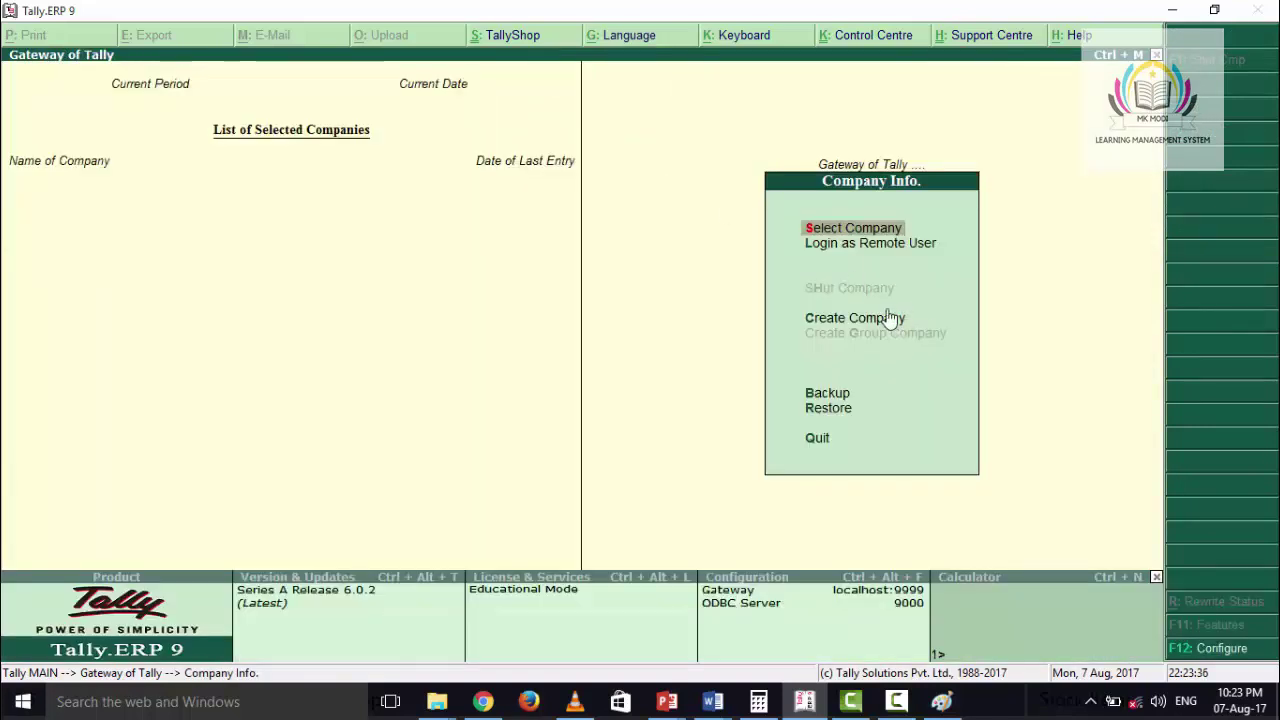
# - Start creating a new company named Bits Computers, keeping the same mailing name and leaving the address blank
pyautogui.click(874, 318)
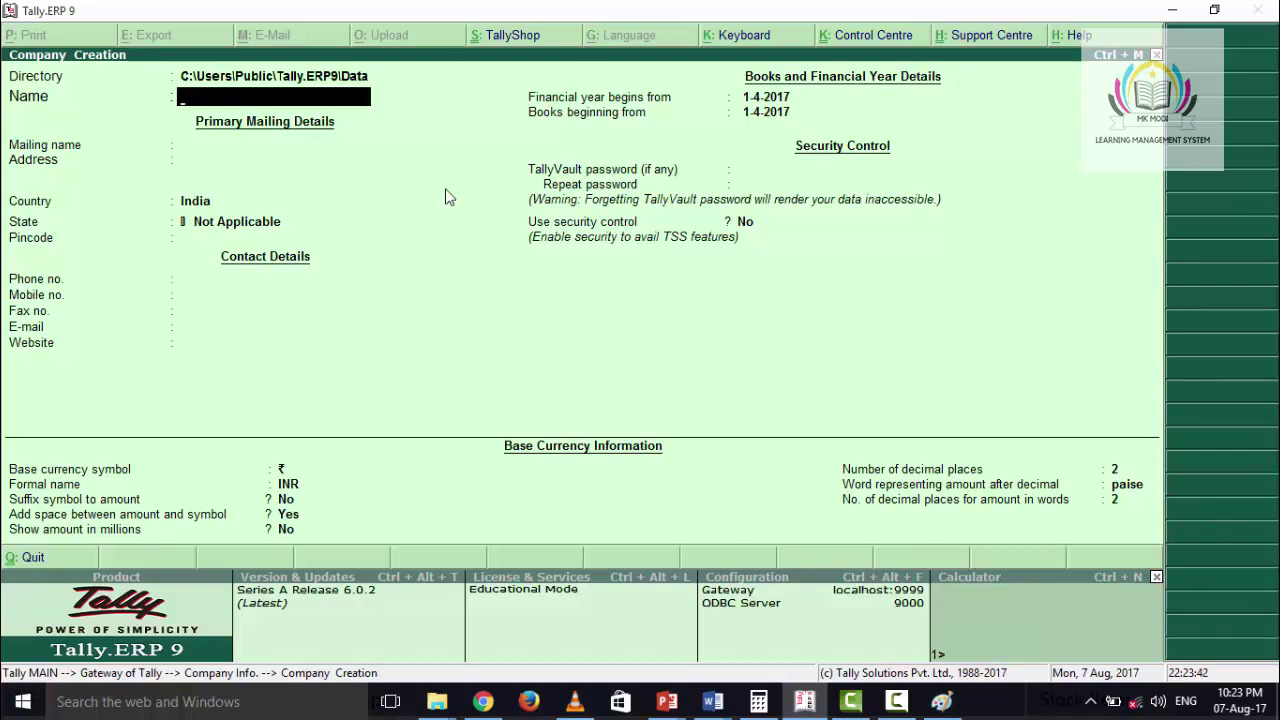
pyautogui.write('Bits Computer')
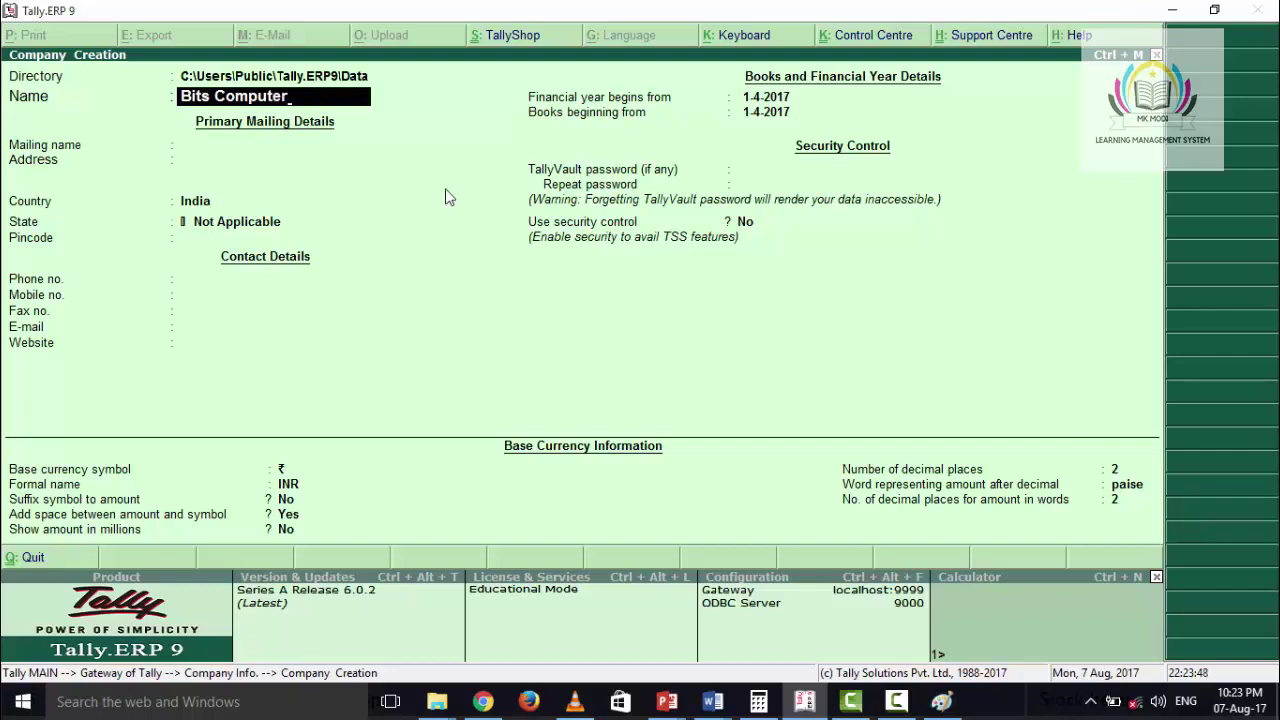
pyautogui.write('s')
pyautogui.press('Return')
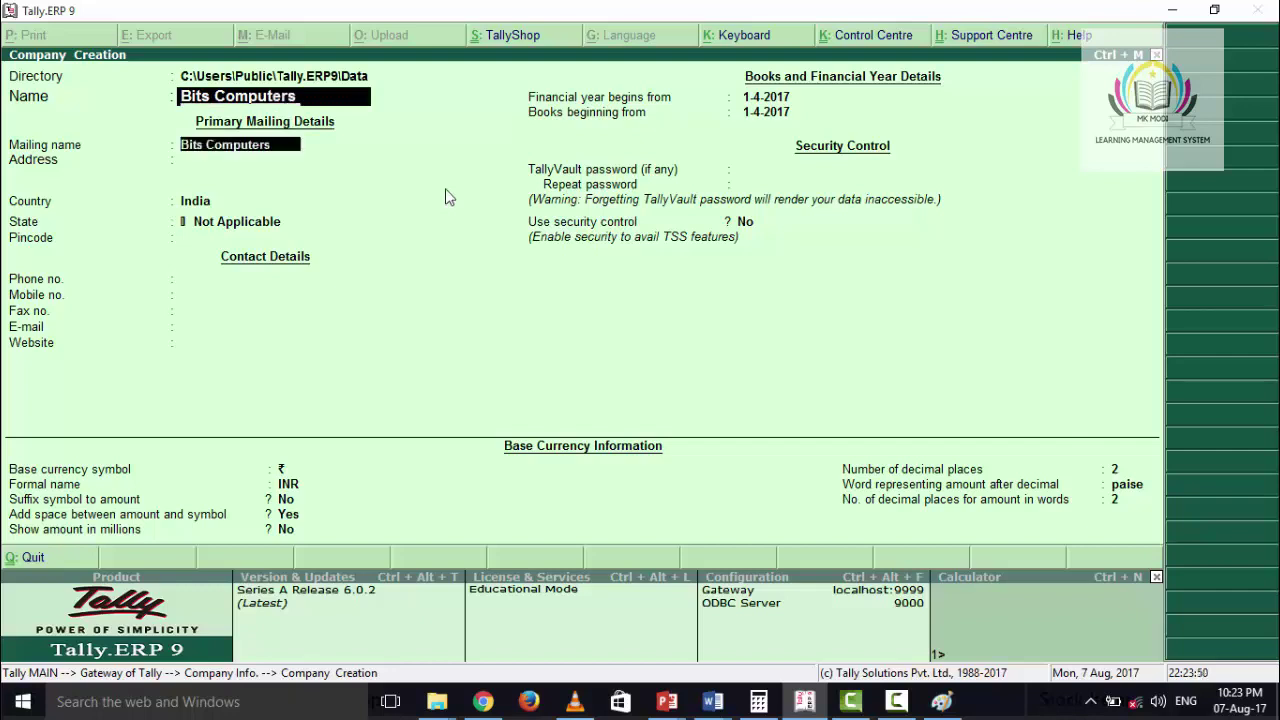
pyautogui.press('Return')
pyautogui.press('Return')
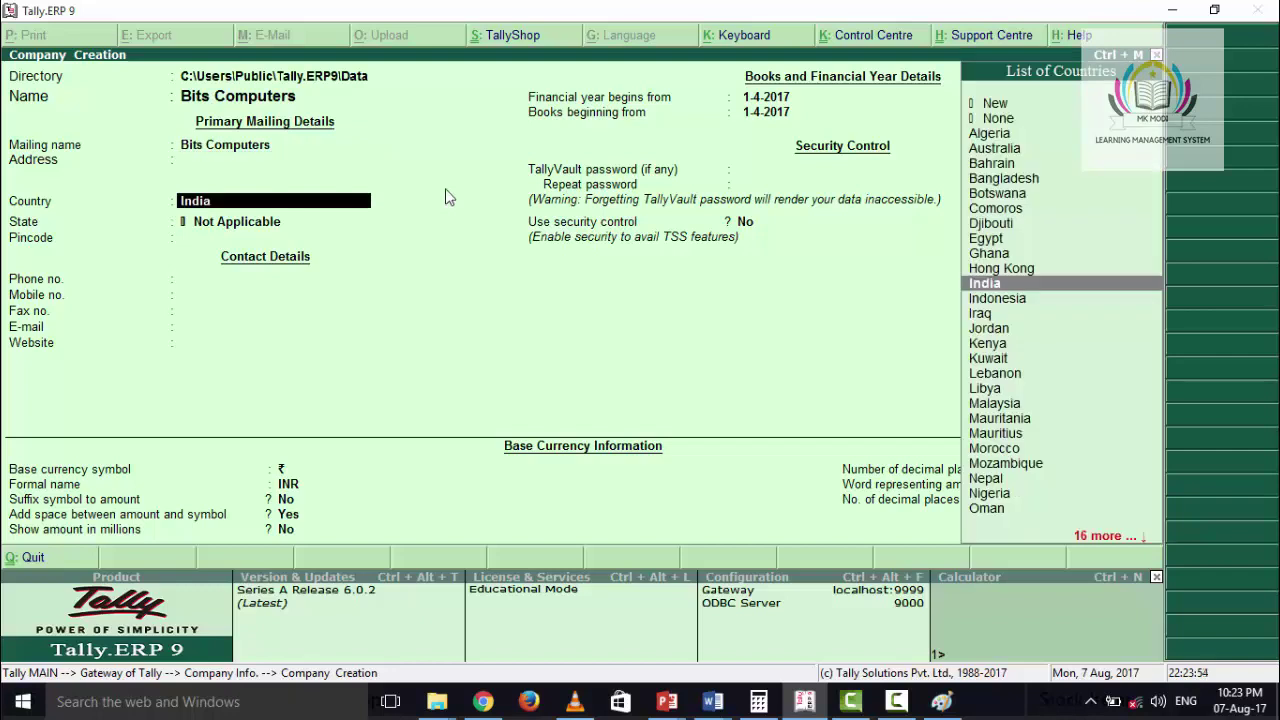
# - Set the company's country to India and state to Haryana, leaving the pincode and contact details blank
pyautogui.press('Return')
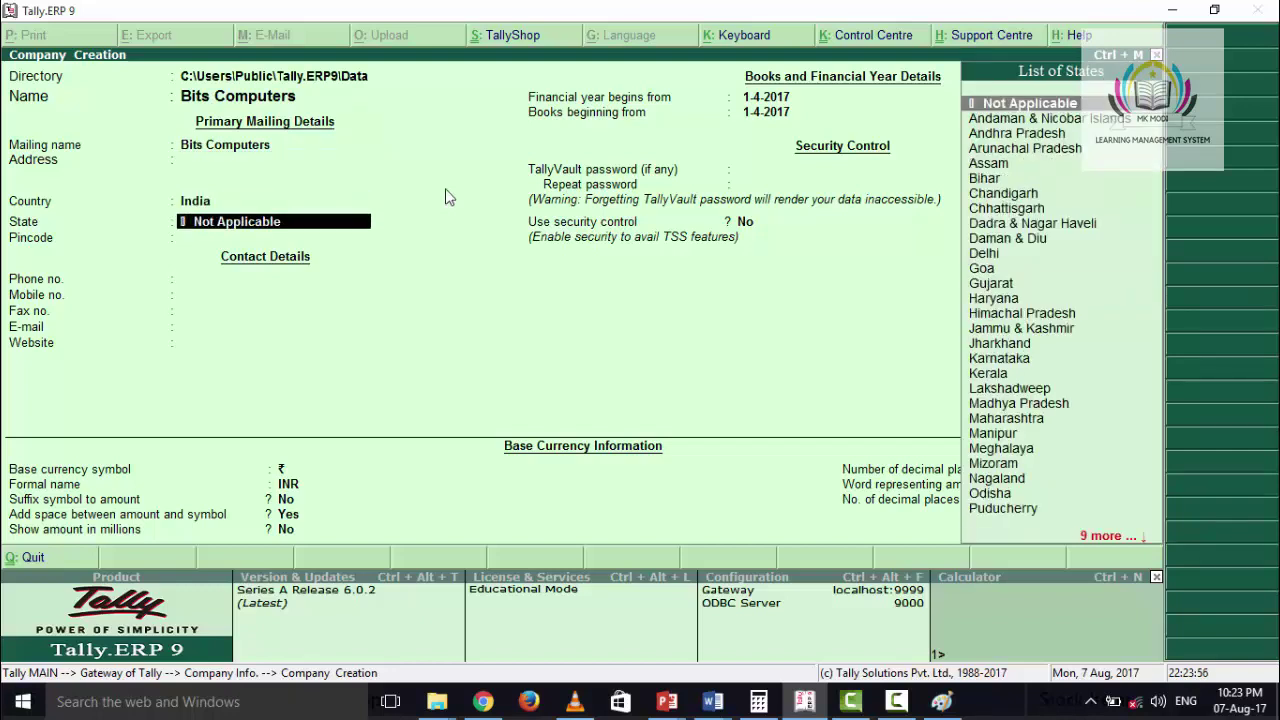
pyautogui.write('H')
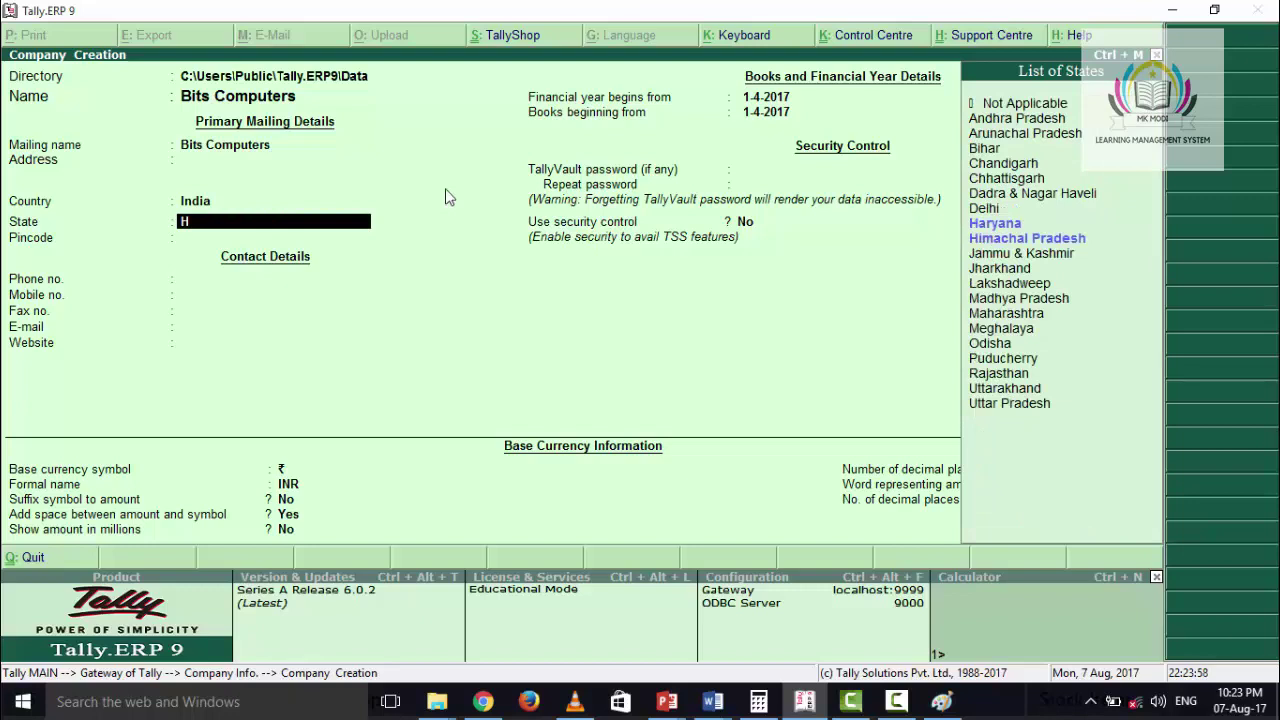
pyautogui.press('Return')
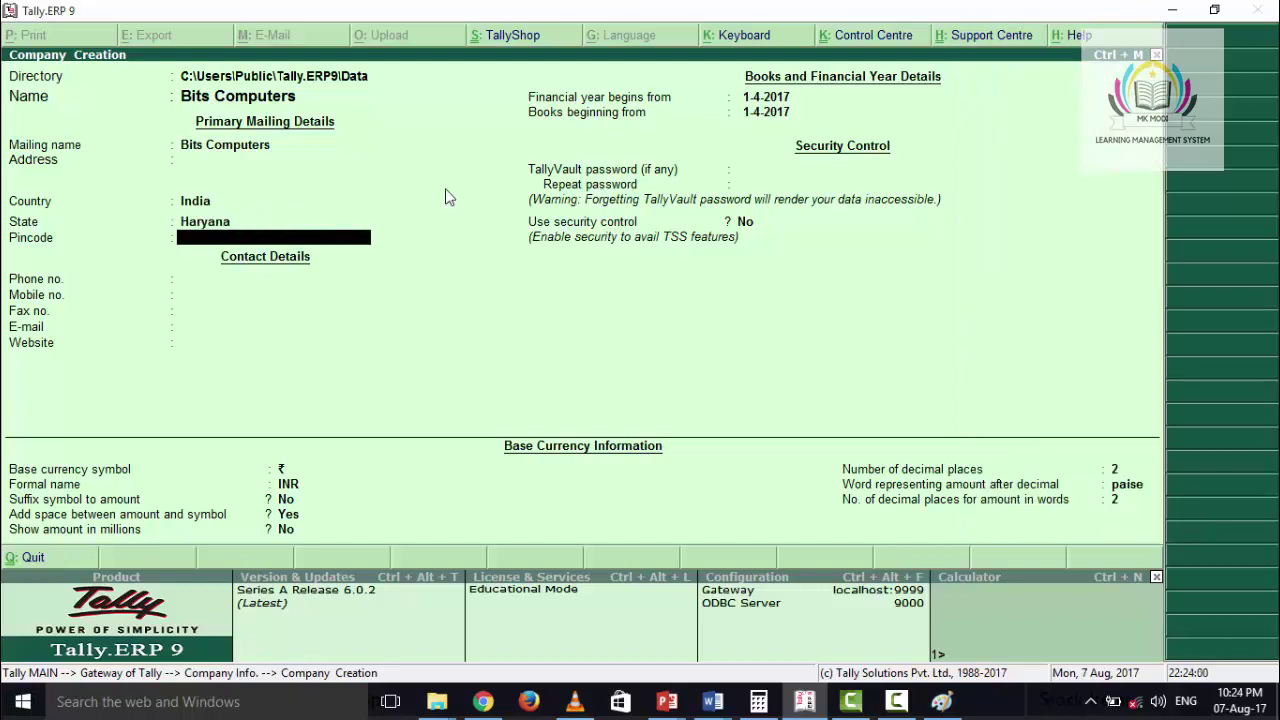
pyautogui.press('Return')
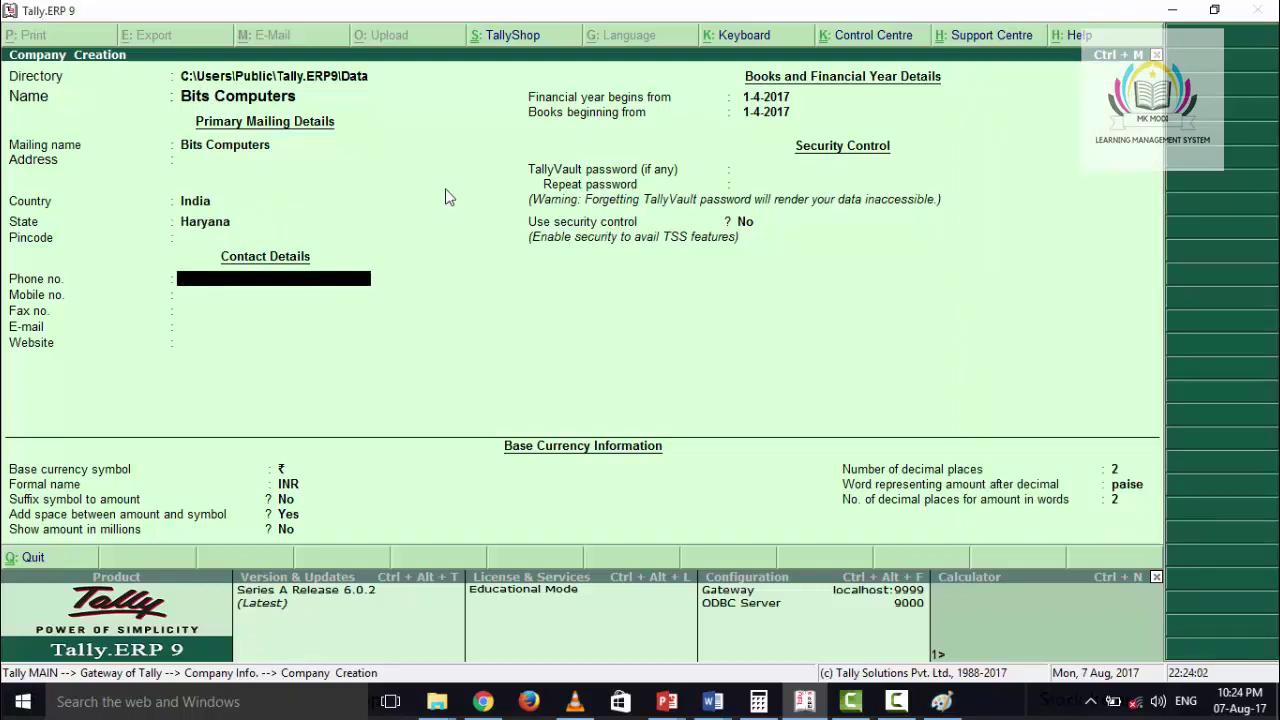
pyautogui.press('Return')
pyautogui.press('Return')
pyautogui.press('Return')
pyautogui.press('Return')
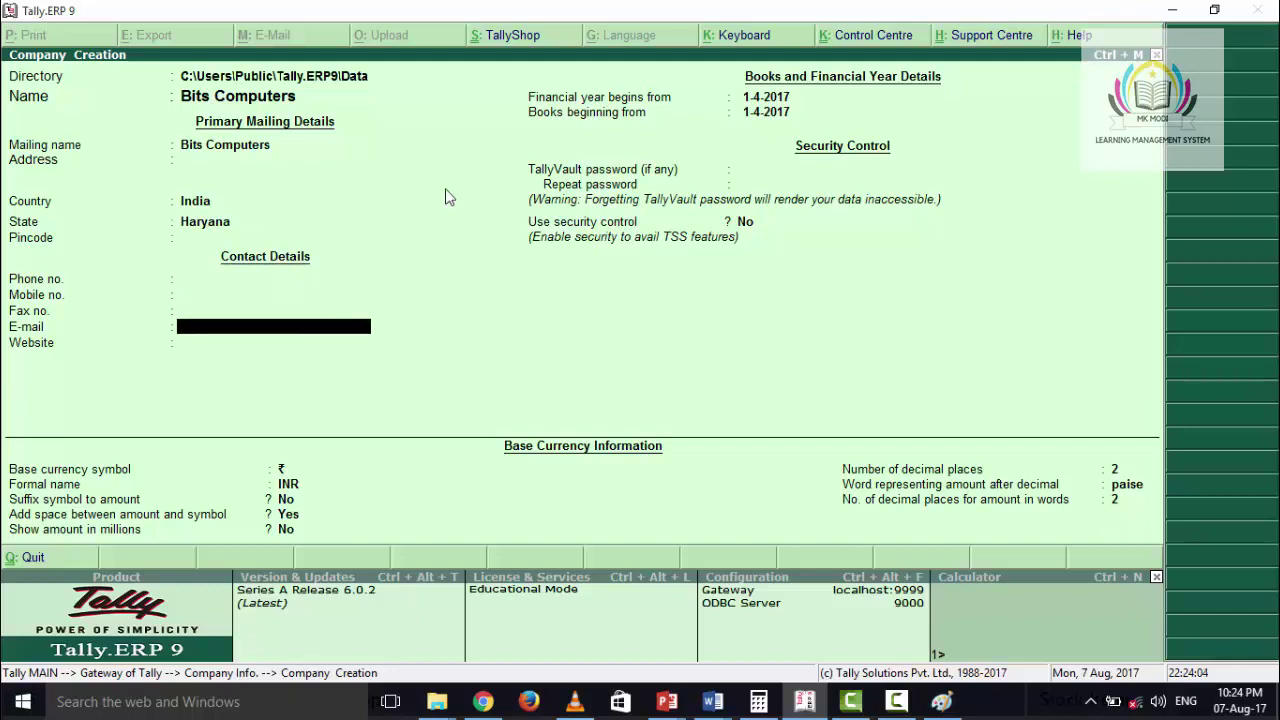
pyautogui.press('Return')
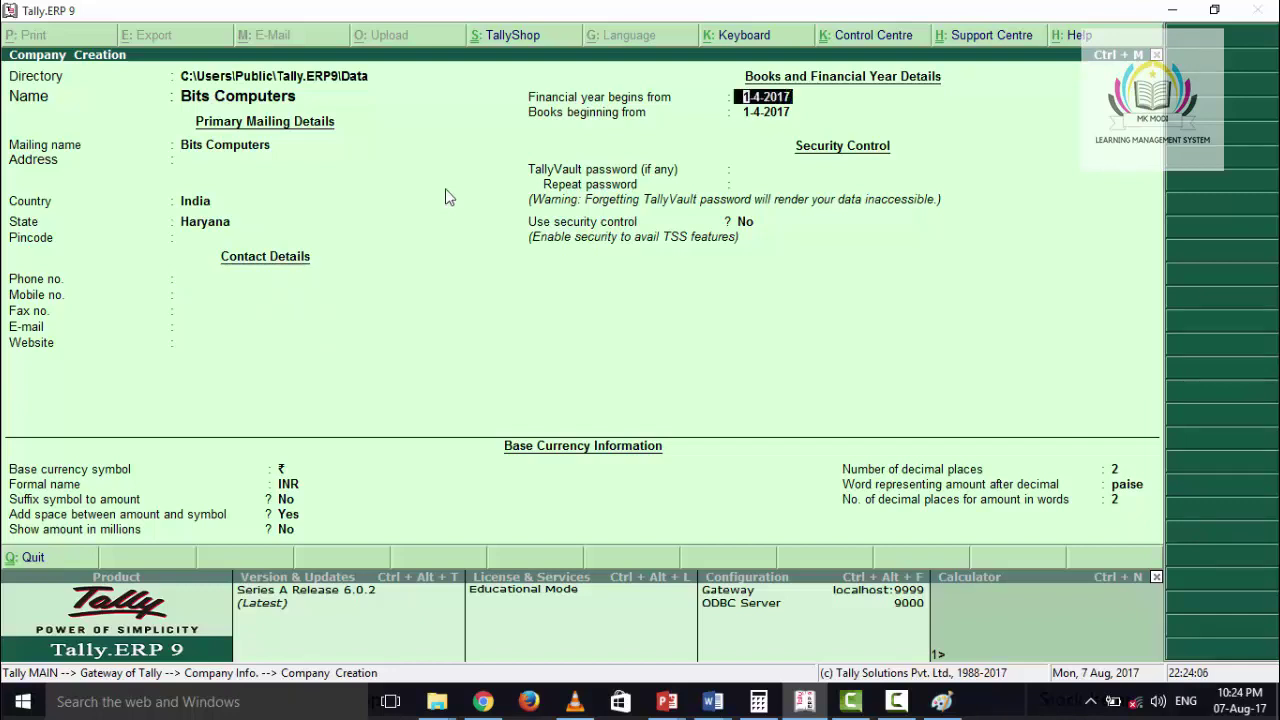
# - Keep 1-4-2017 as the start of the financial year and books, and leave the TallyVault password empty
pyautogui.press('Return')
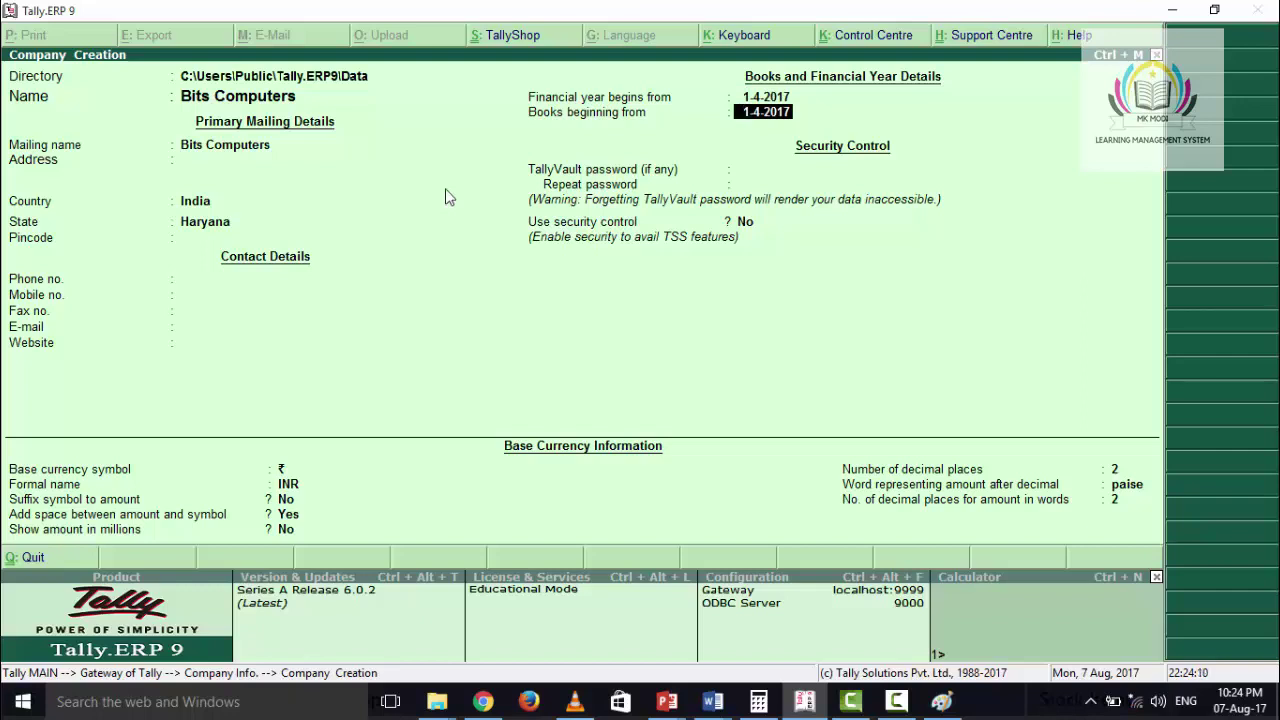
pyautogui.press('Return')
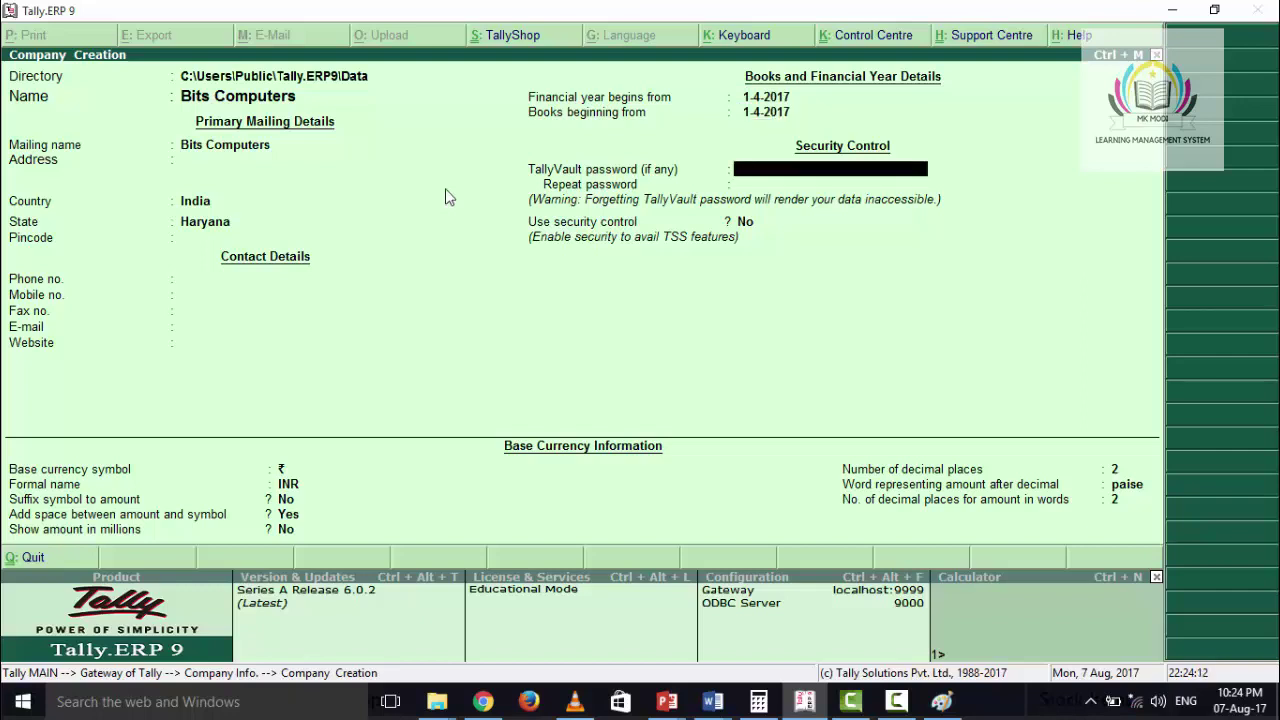
pyautogui.press('Return')
pyautogui.press('Return')
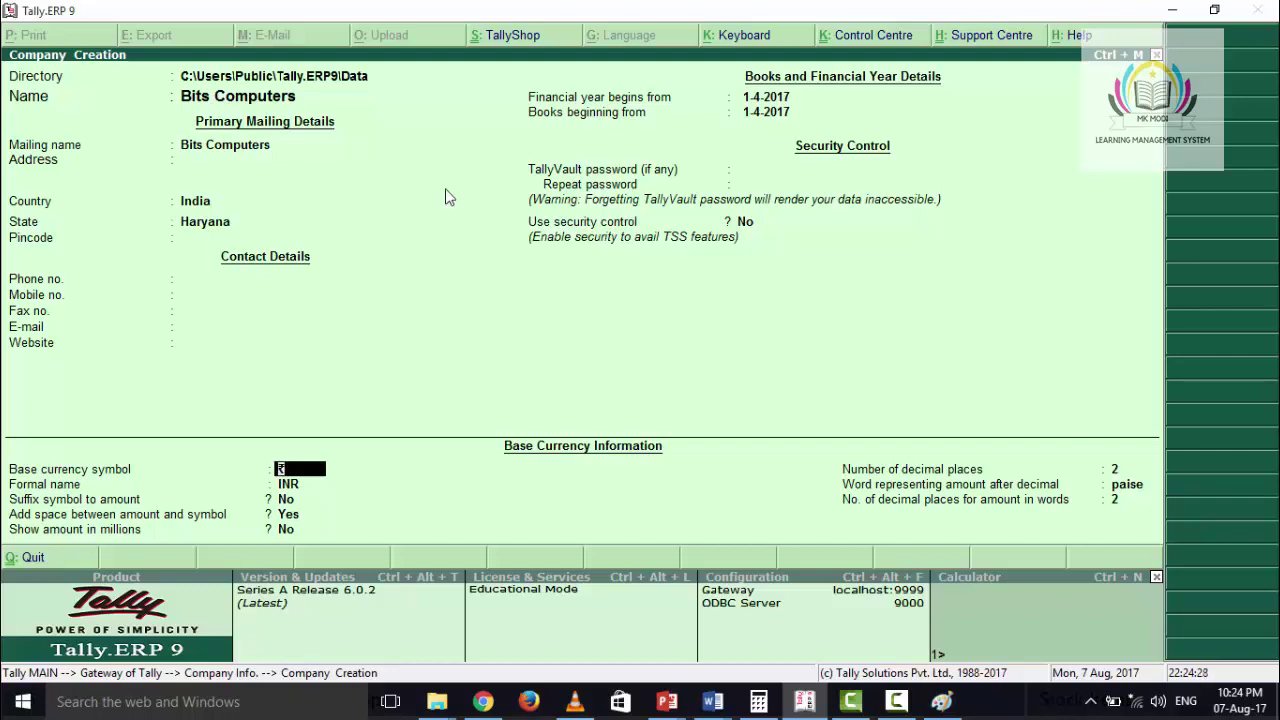
# - Accept the default base currency settings (₹, INR, 2 decimal places, paise) and save the new company
pyautogui.press('Return')
pyautogui.press('Return')
pyautogui.press('Return')
pyautogui.press('Return')
pyautogui.press('Return')
pyautogui.press('Return')
pyautogui.press('Return')
pyautogui.press('Return')
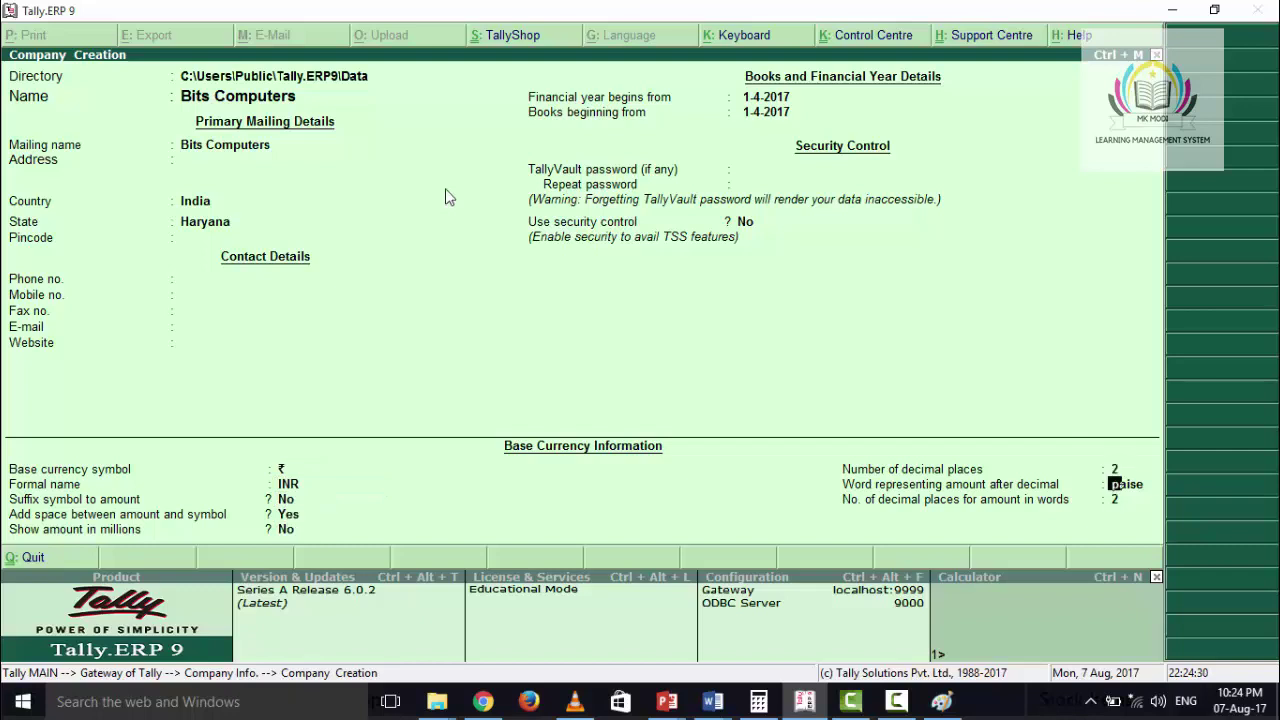
pyautogui.press('Return')
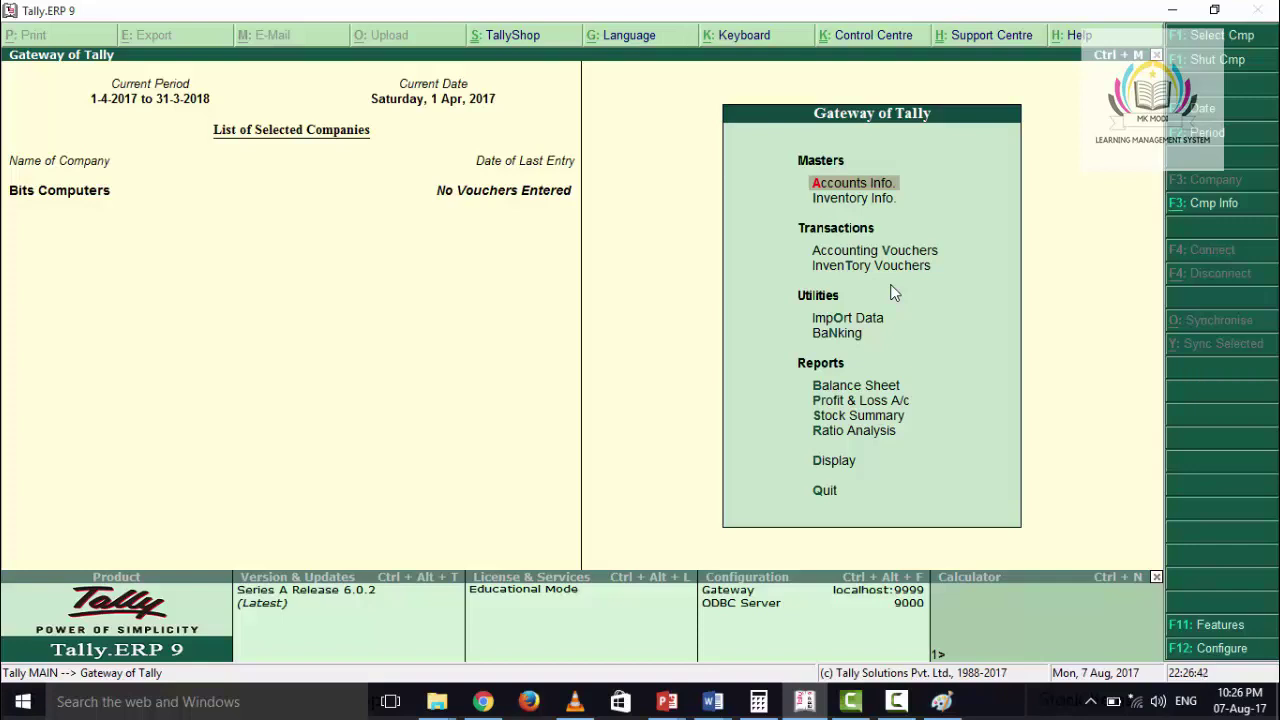
# - Enable Goods and Services Tax in the company's statutory and taxation features and open its GST details
pyautogui.click(1205, 626)
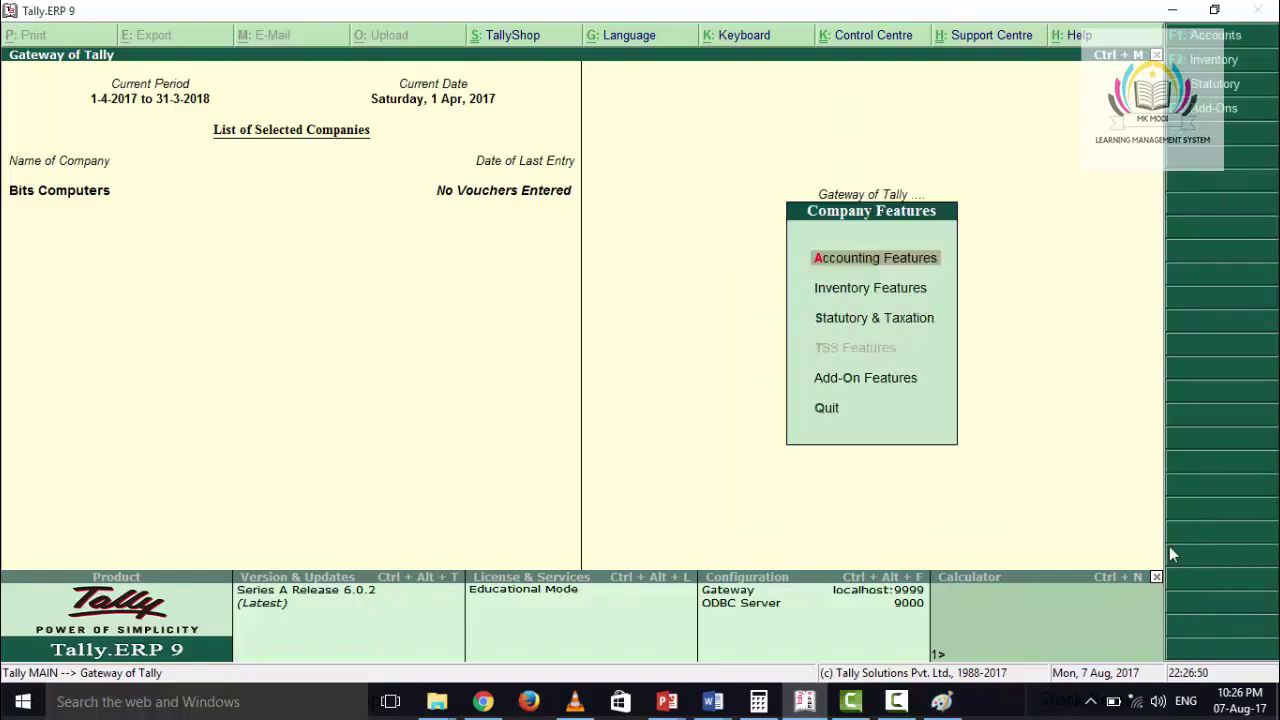
pyautogui.click(892, 327)
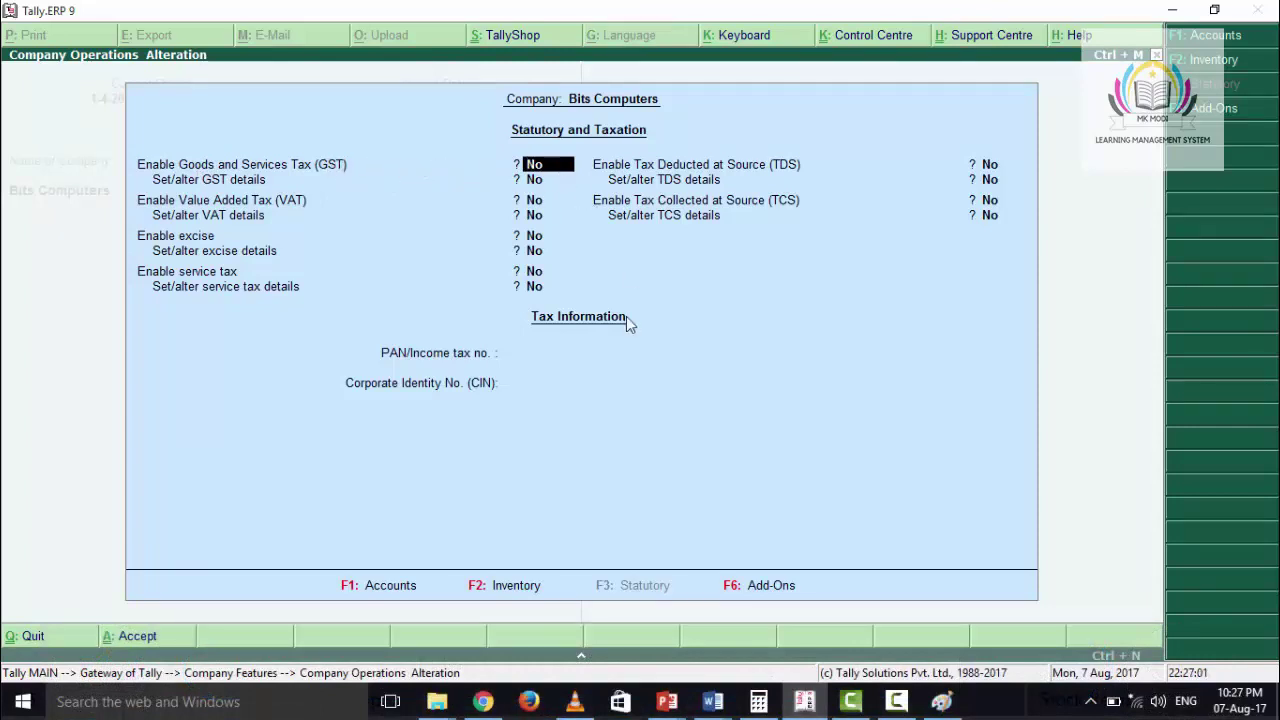
pyautogui.write('yes')
pyautogui.press('Return')
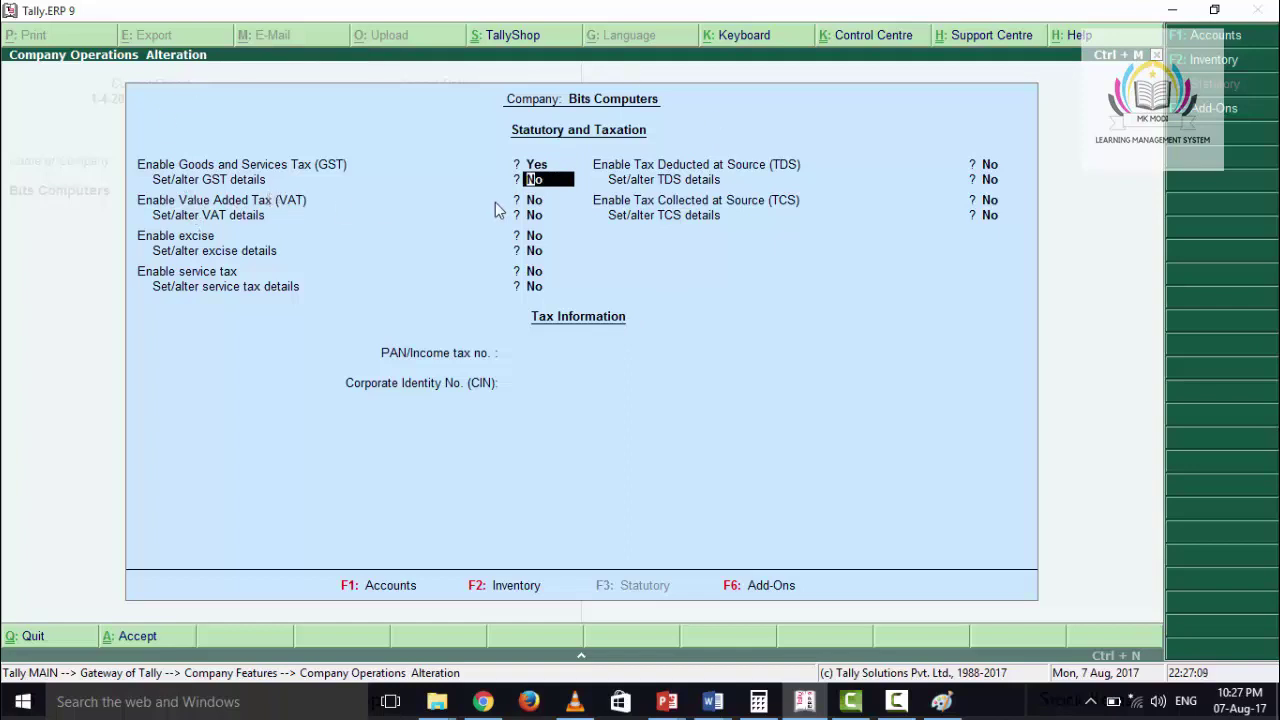
pyautogui.write('y')
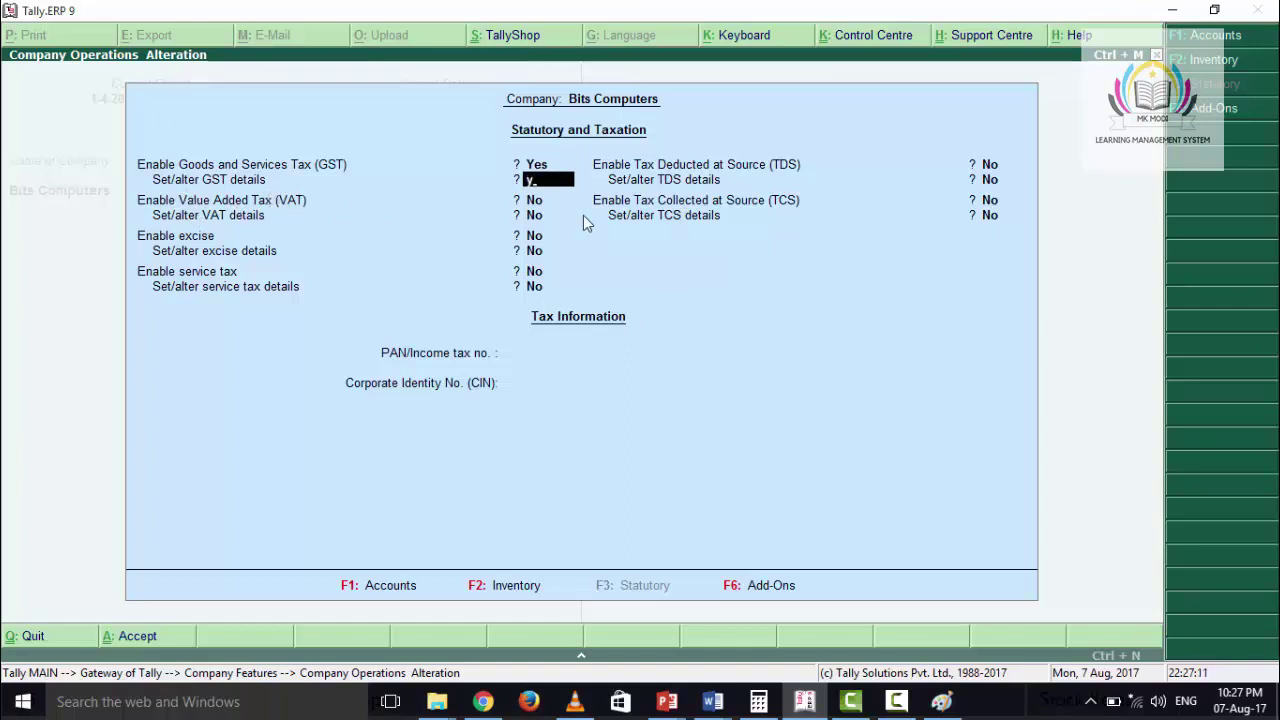
pyautogui.write('es')
pyautogui.press('Return')
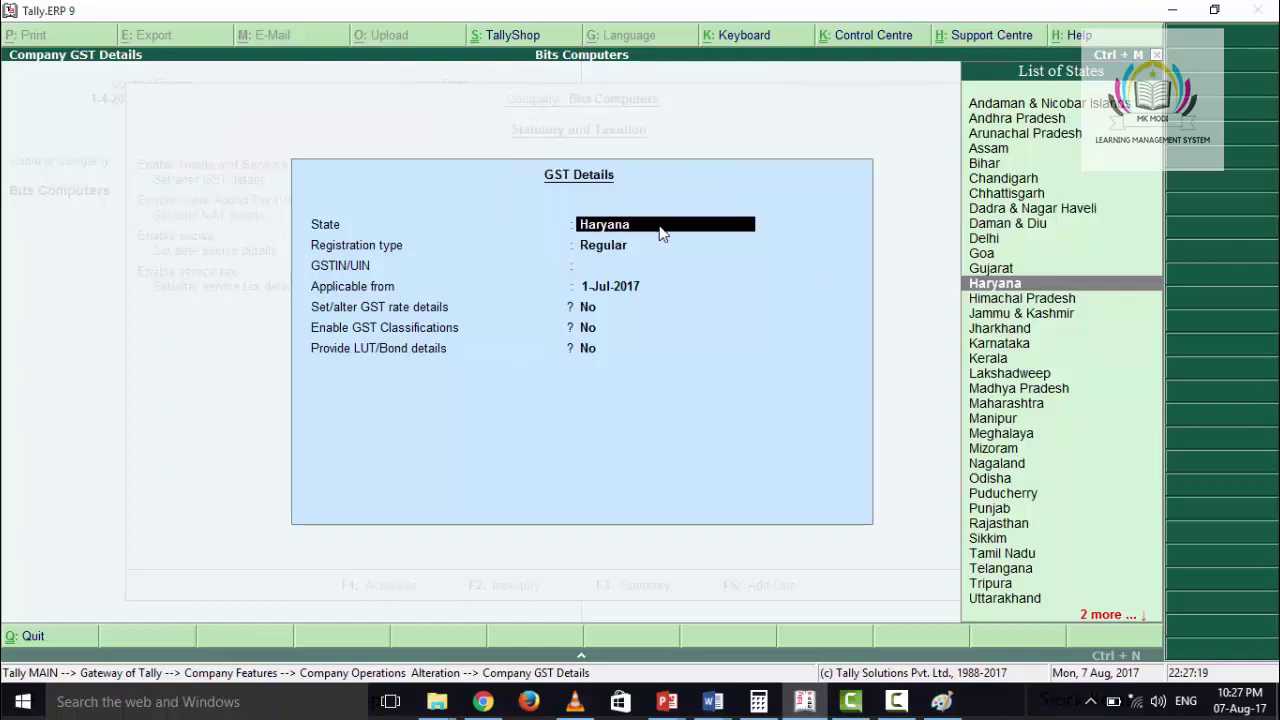
# - Fill in the GST details with state Haryana, Regular registration, the company's GSTIN and applicability from 1-Jul-2017, leaving the remaining options at No
pyautogui.press('Return')
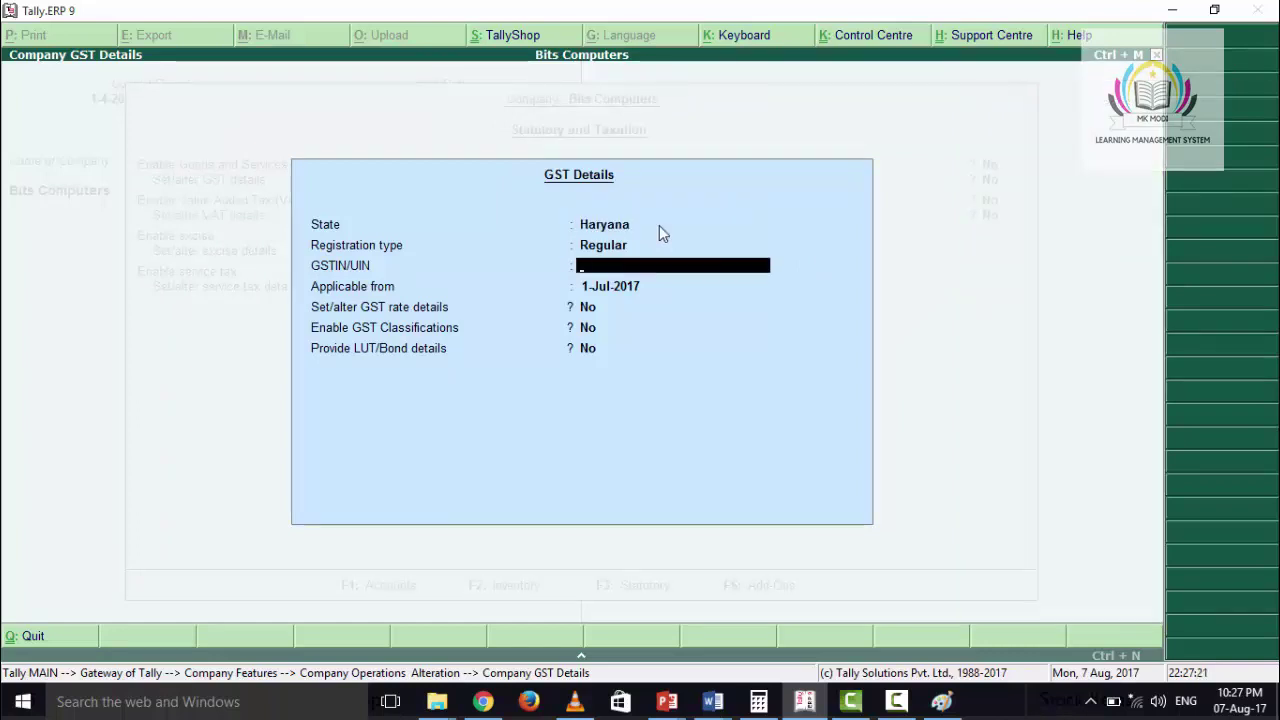
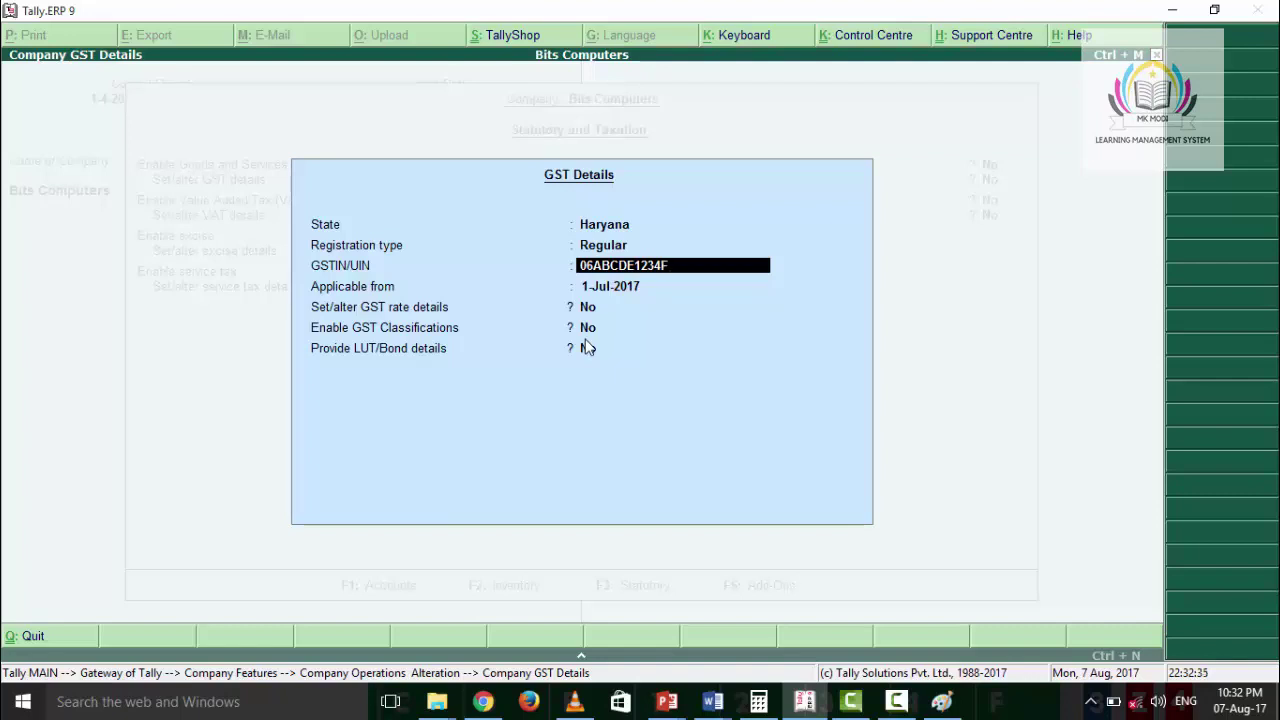
pyautogui.write('3ZT')
pyautogui.press('Return')
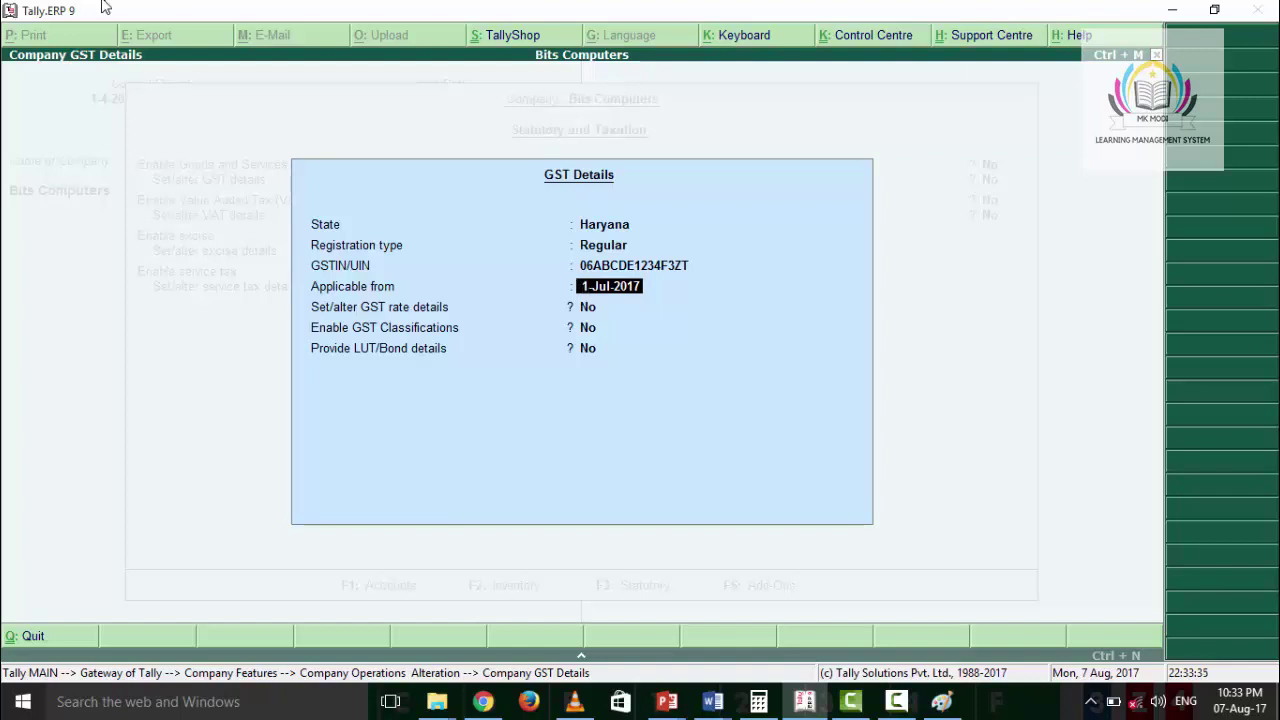
pyautogui.press('Return')
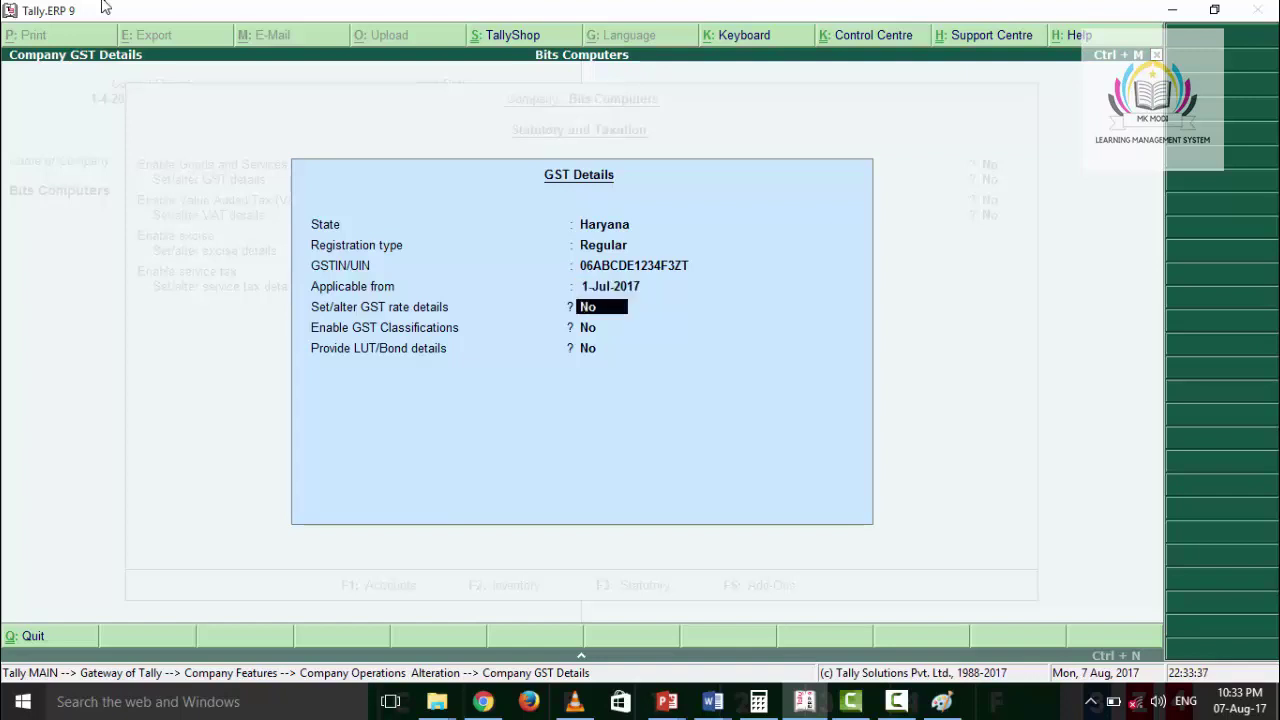
pyautogui.press('Return')
pyautogui.press('Return')
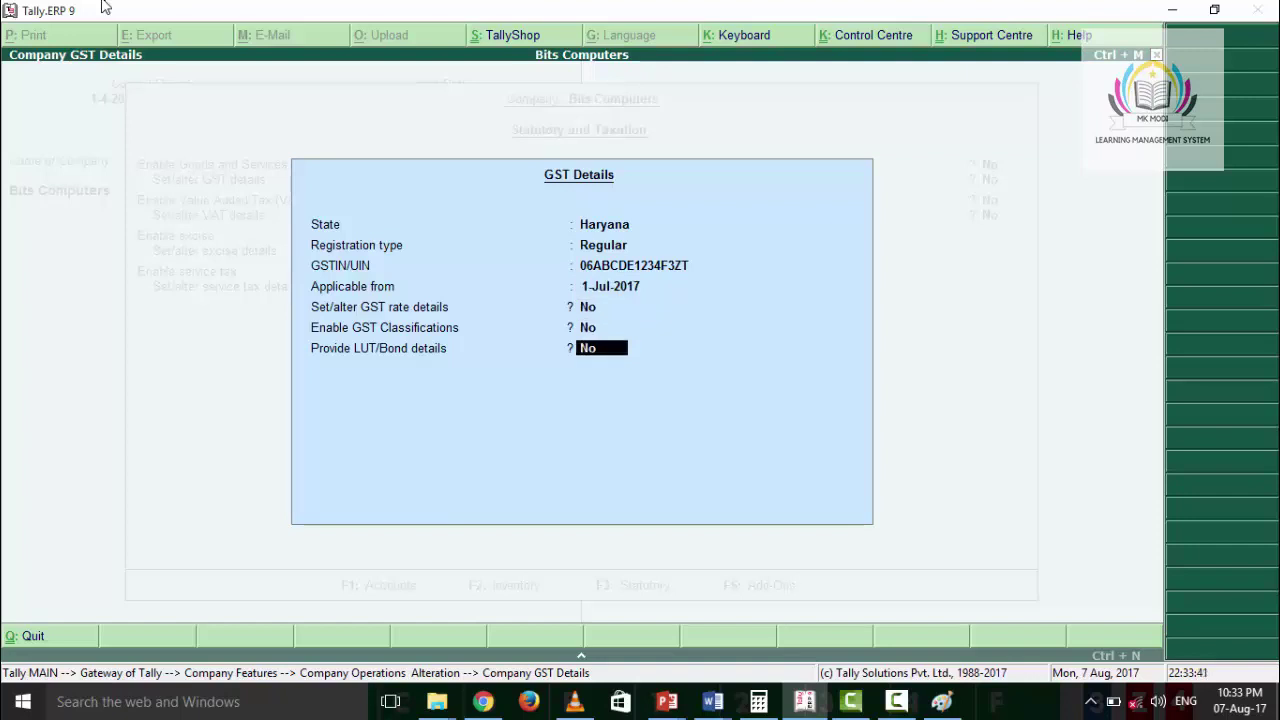
pyautogui.press('Return')
# - Leave the other taxes disabled and tax information blank, save the statutory features and return to the Gateway of Tally
pyautogui.press('Return')
pyautogui.press('Return')
pyautogui.press('Return')
pyautogui.press('Return')
pyautogui.press('Return')
pyautogui.press('Return')
pyautogui.press('Return')
pyautogui.press('Return')
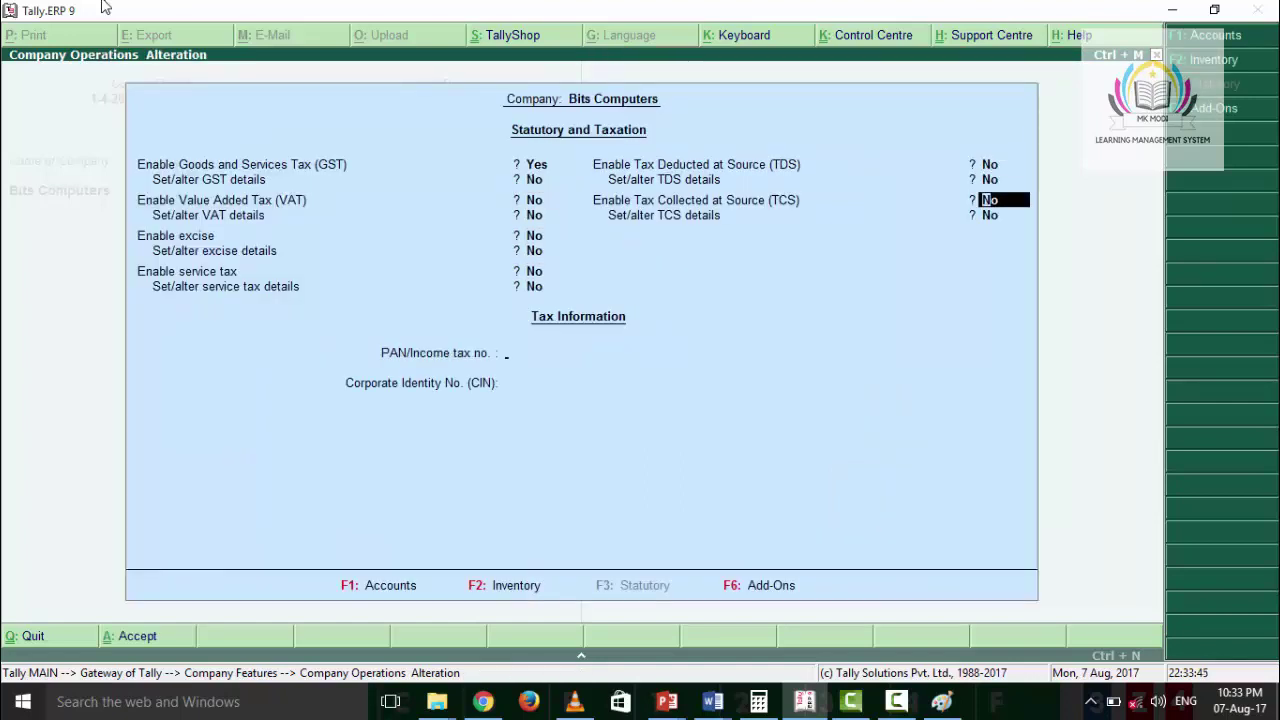
pyautogui.press('Return')
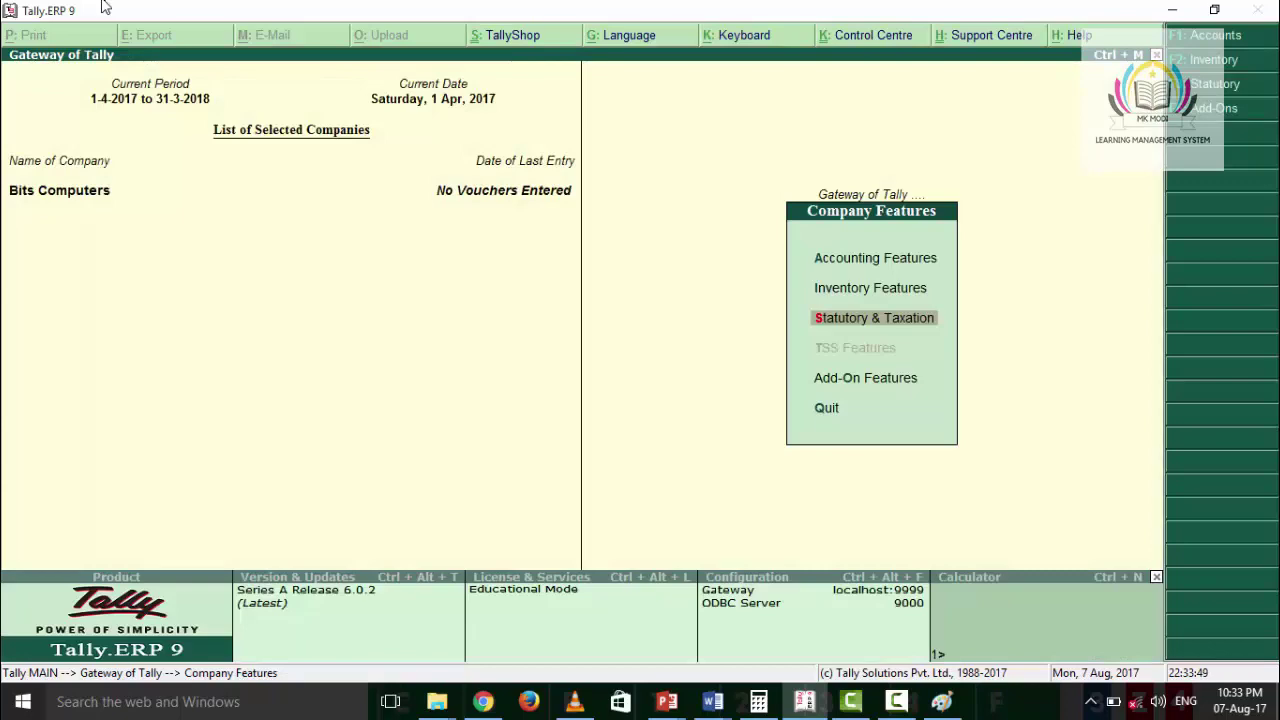
pyautogui.press('Escape')
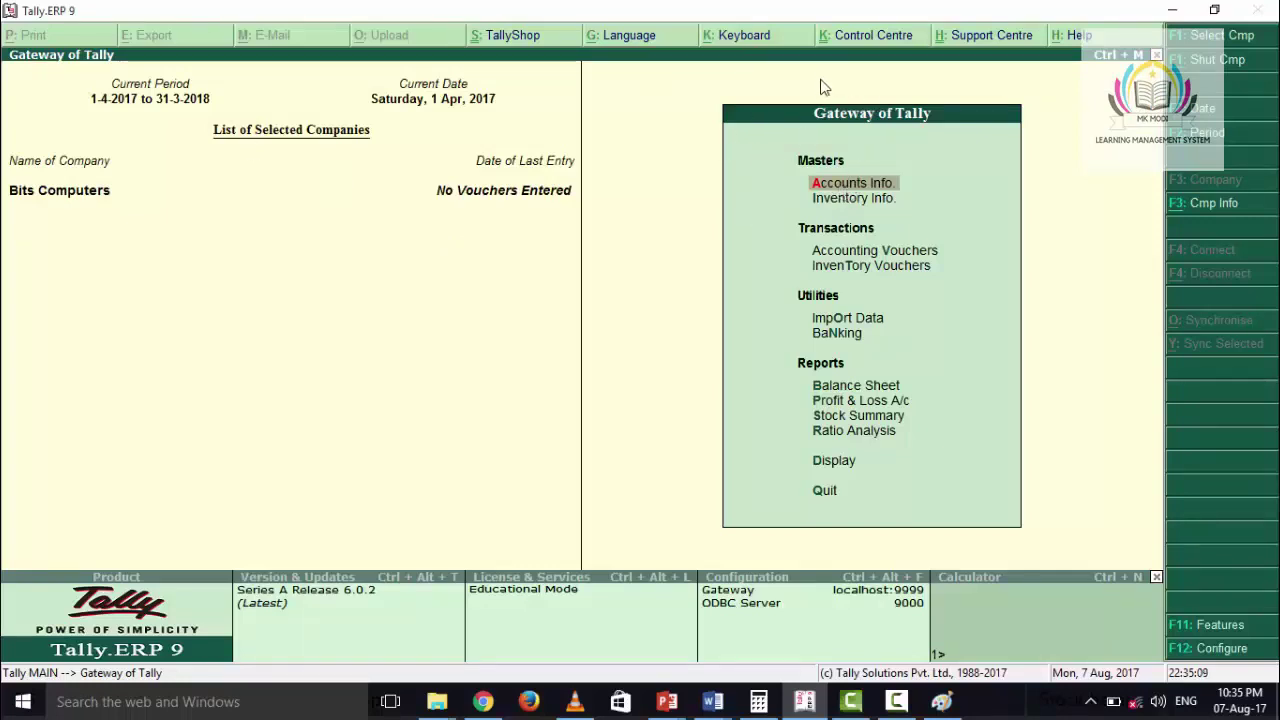
# - Start creating a new ledger in the accounts masters and name it Capital A/c, with no alias
pyautogui.click(838, 188)
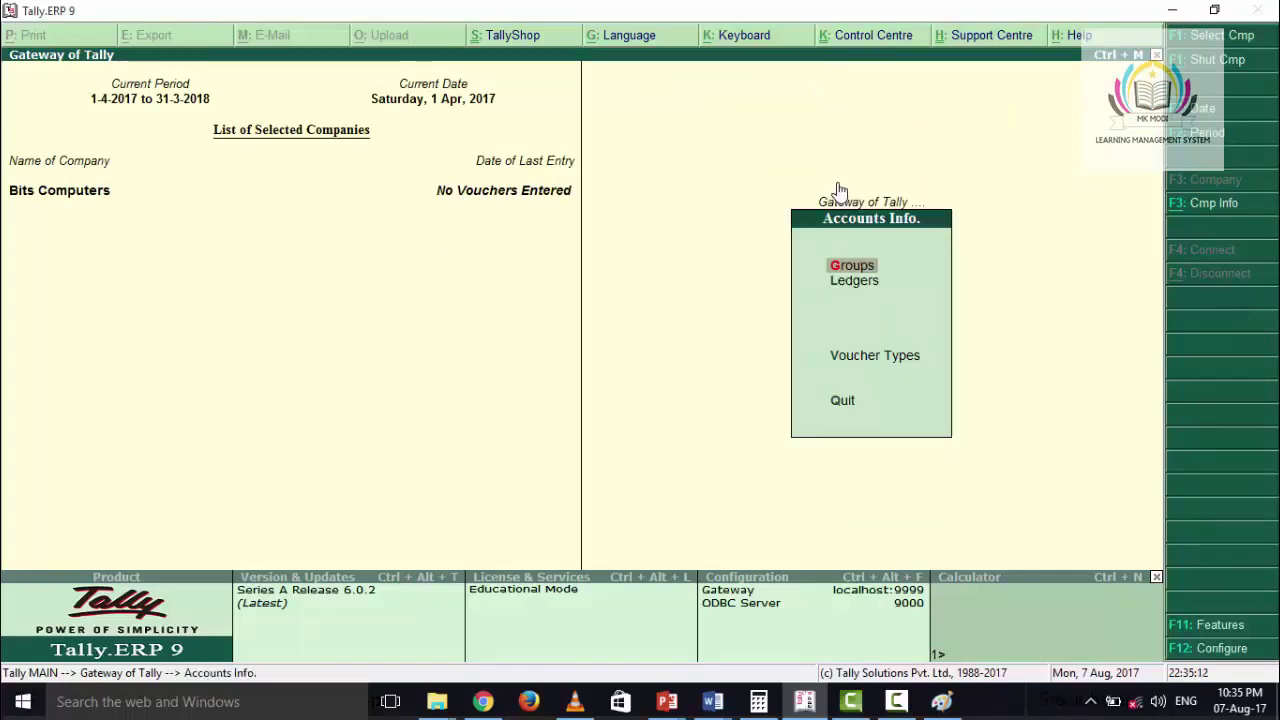
pyautogui.click(856, 282)
pyautogui.press('Return')
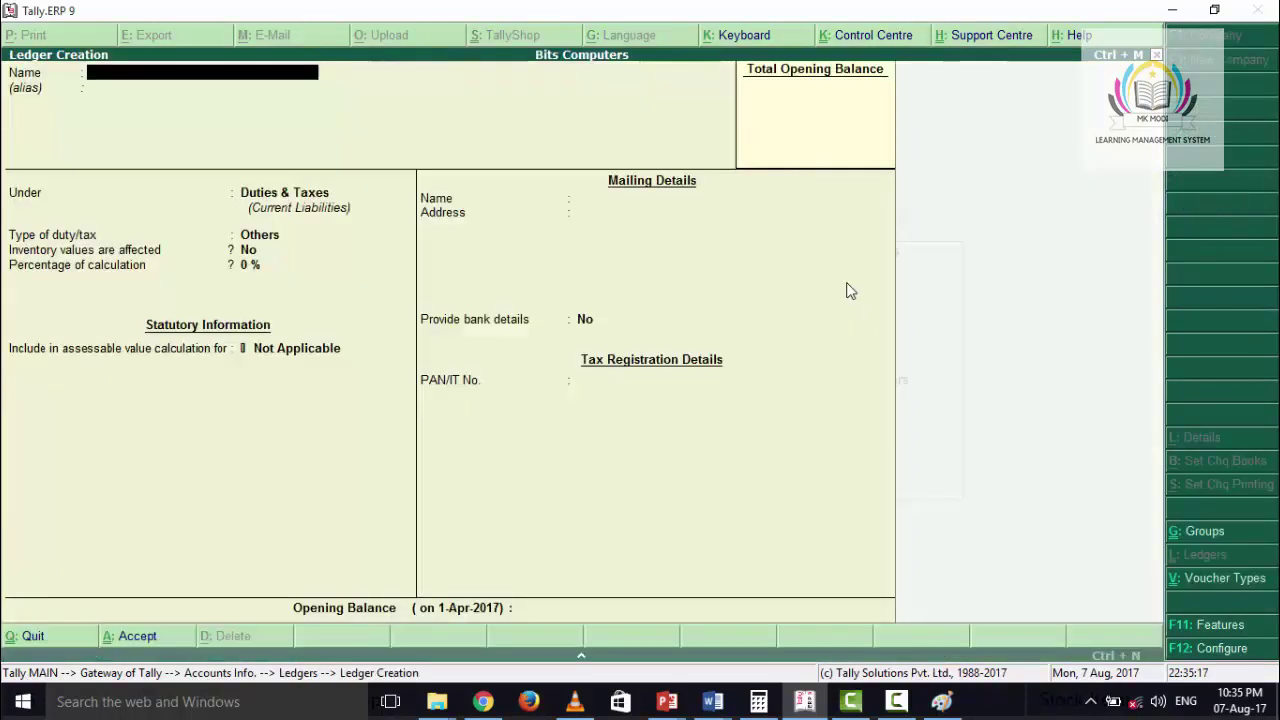
pyautogui.write('Capital a')
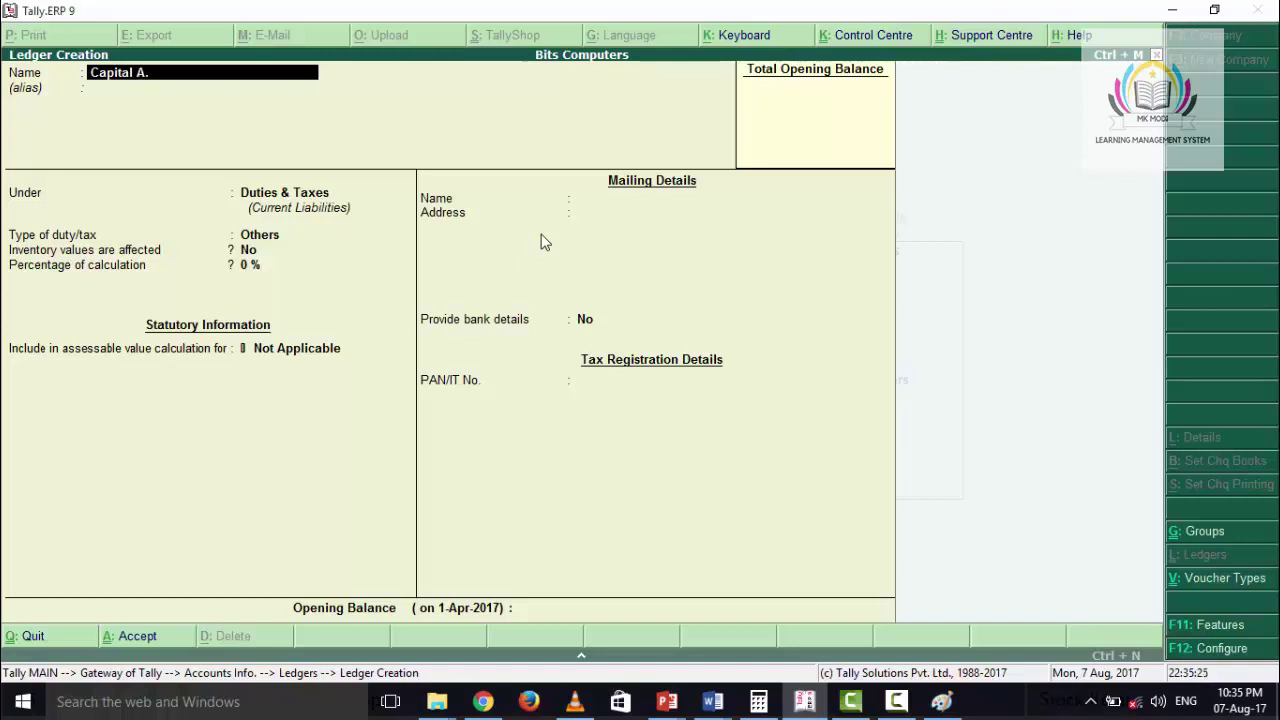
pyautogui.press('BackSpace')
pyautogui.write('A/c')
pyautogui.press('Return')
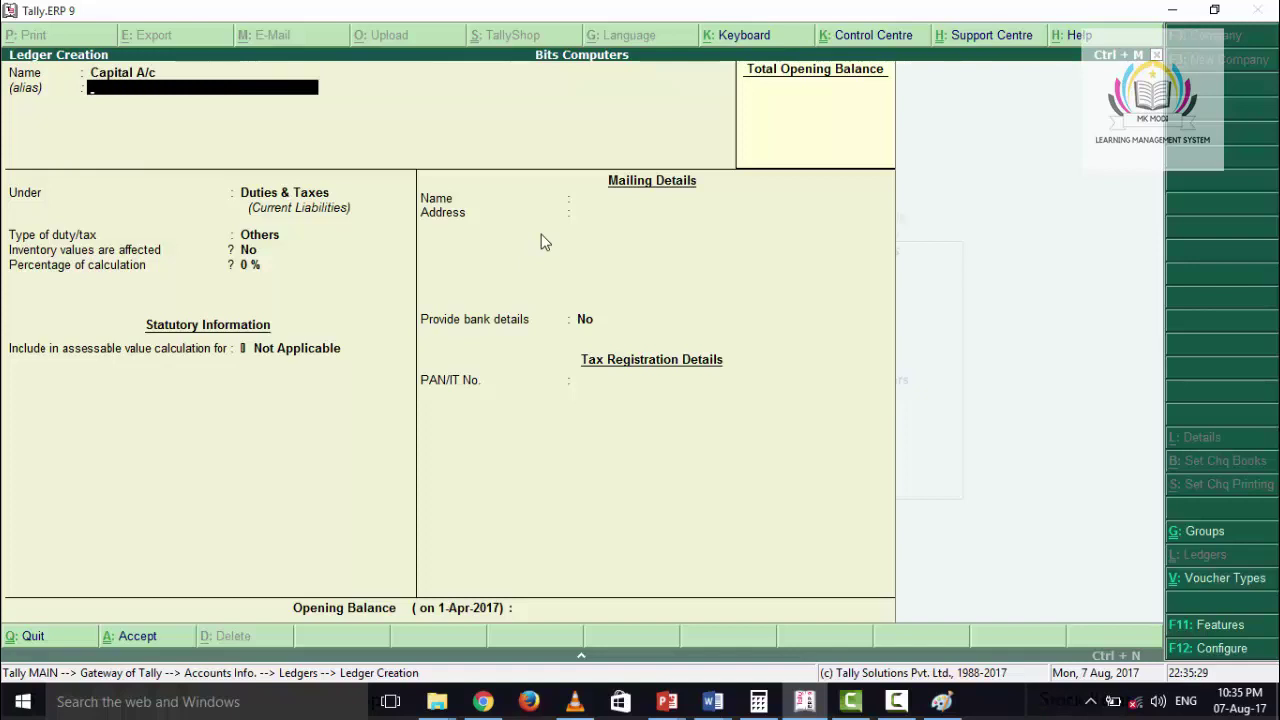
pyautogui.press('Return')
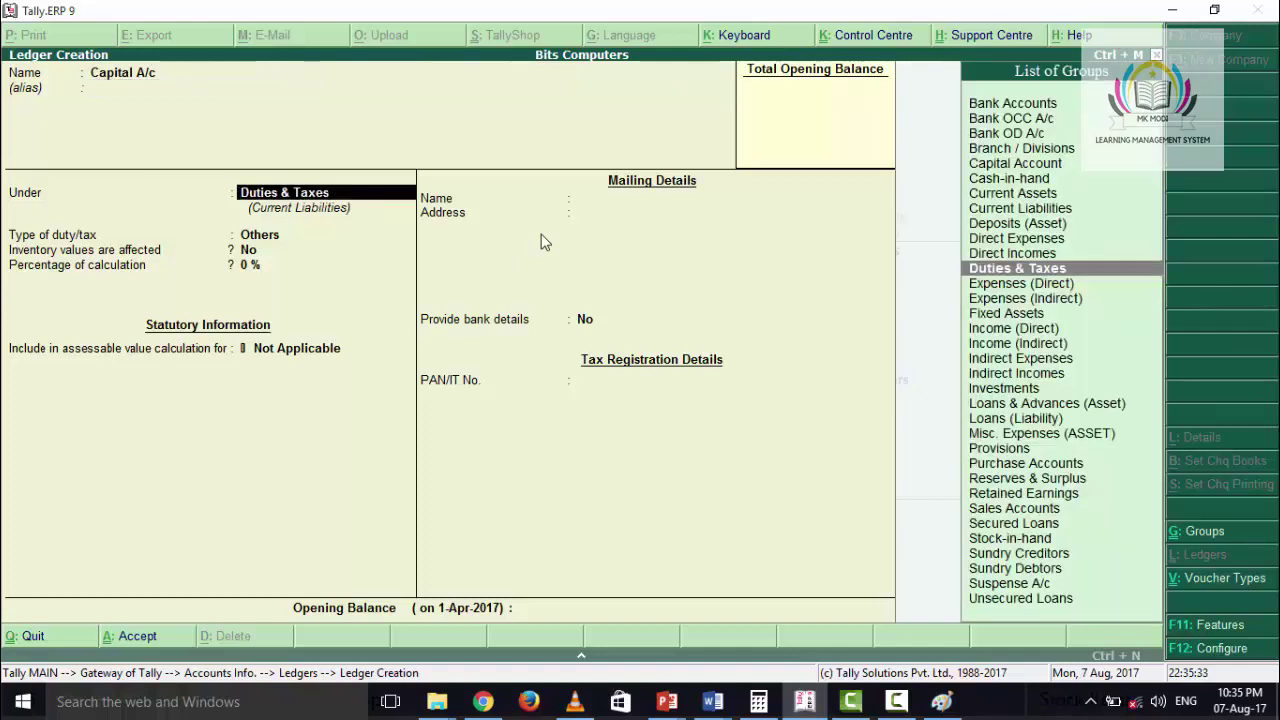
# - Place the Capital A/c ledger under the Capital Account group
pyautogui.write('C')
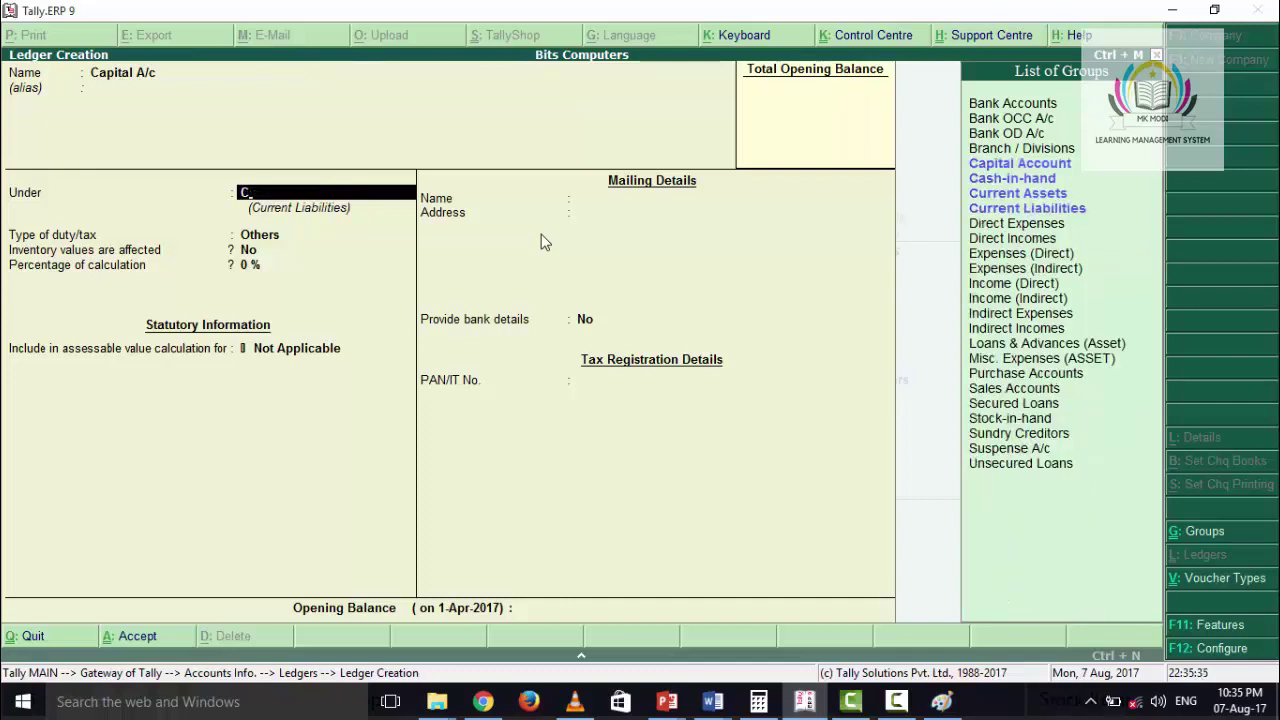
pyautogui.press('Up')
pyautogui.press('Up')
pyautogui.press('Up')
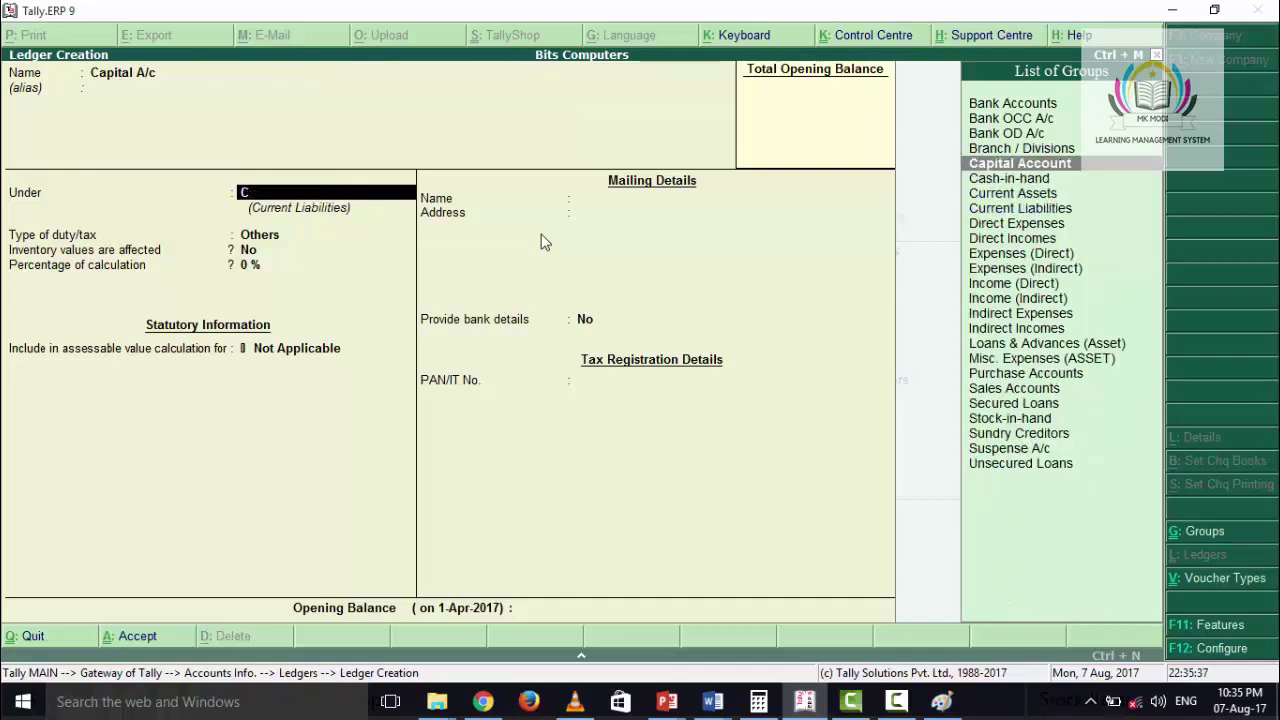
pyautogui.press('Return')
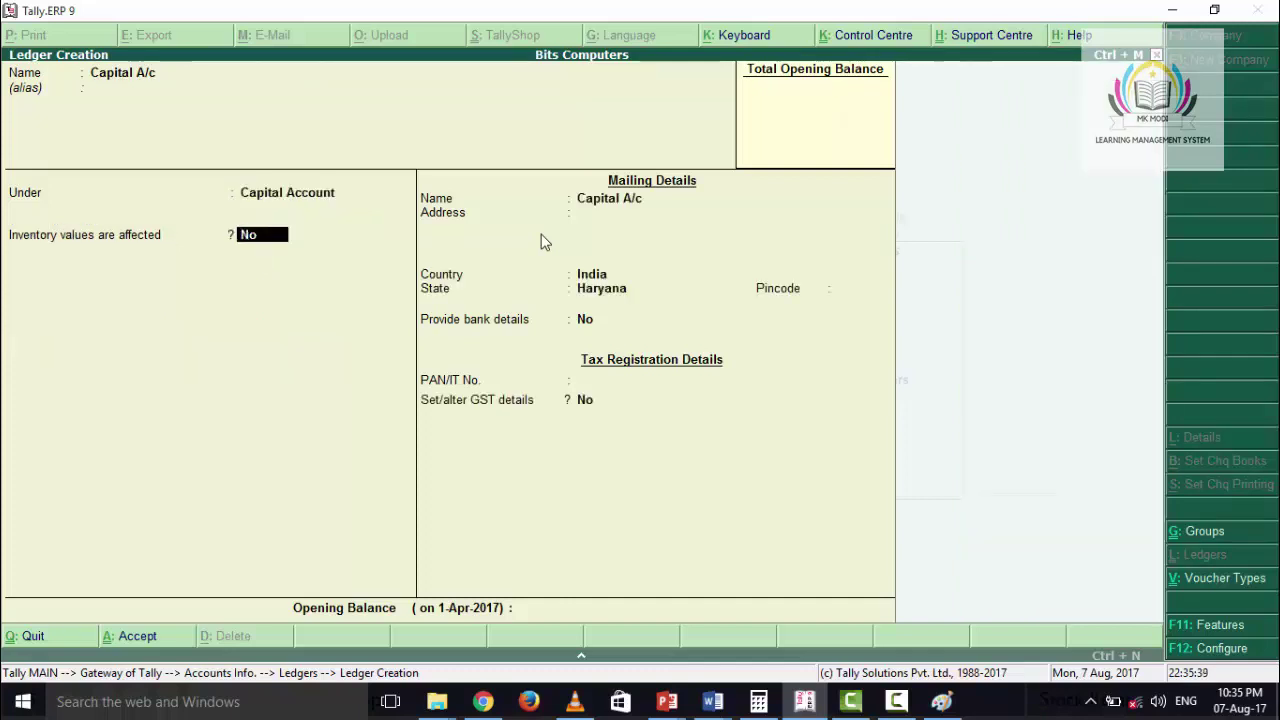
# - Keep the default inventory, mailing, bank and tax details, leave the opening balance blank and save the Capital A/c ledger
pyautogui.press('Return')
pyautogui.press('Return')
pyautogui.press('Return')
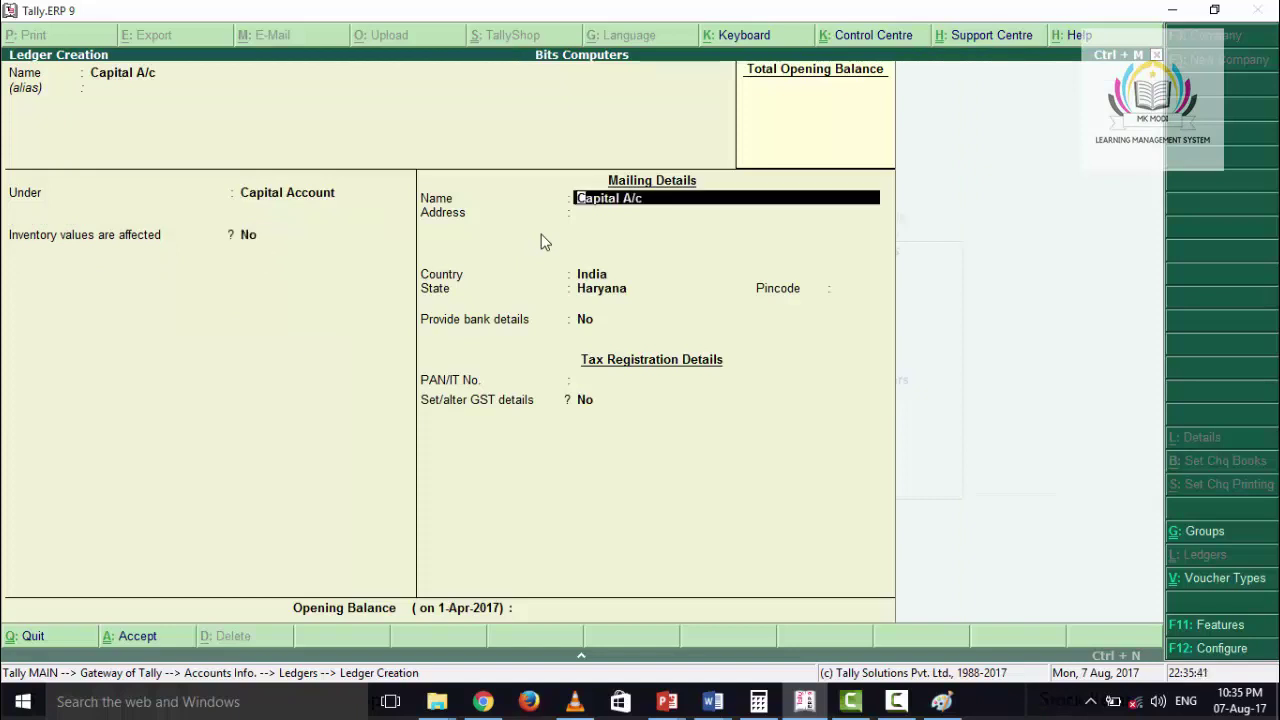
pyautogui.press('Return')
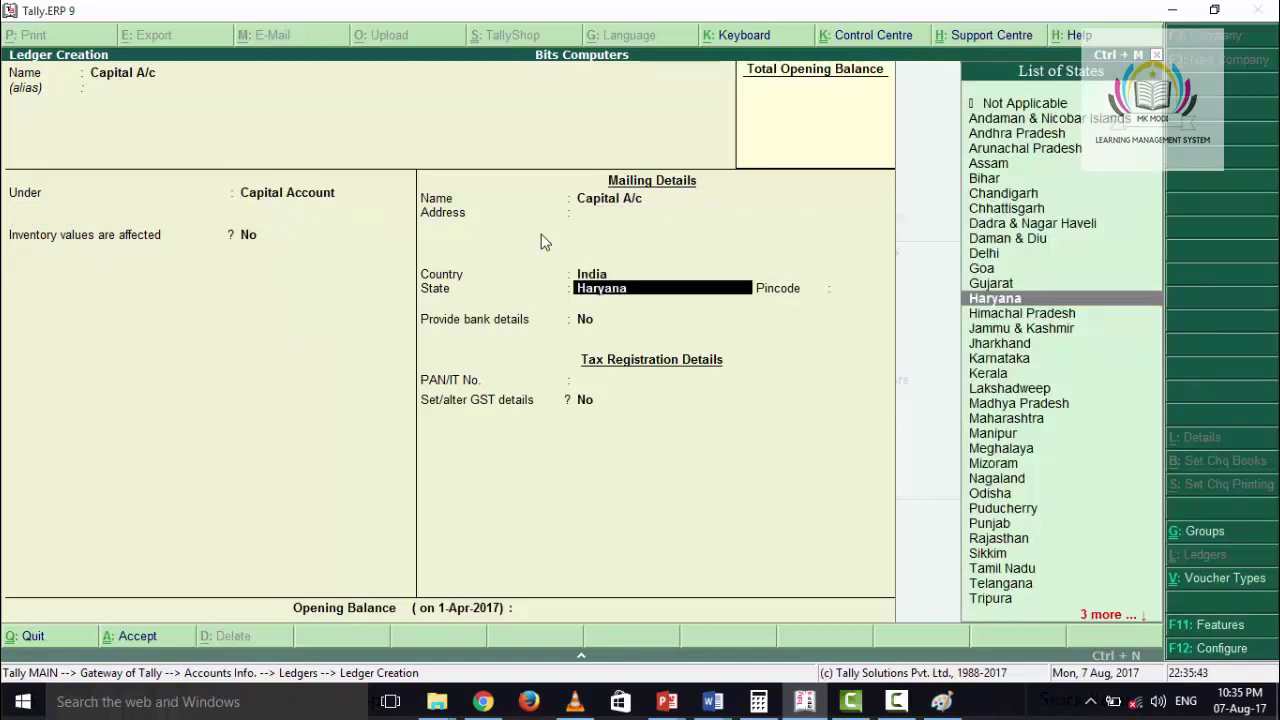
pyautogui.press('Return')
pyautogui.press('Return')
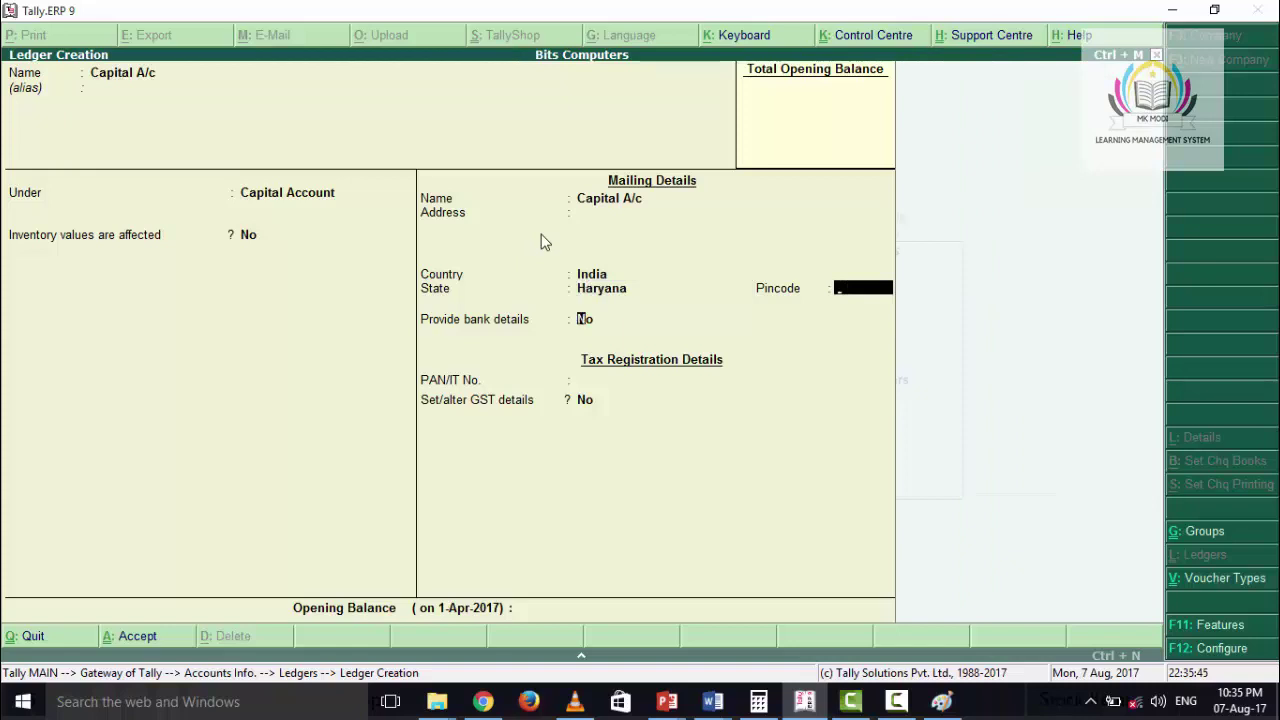
pyautogui.press('Return')
pyautogui.press('Return')
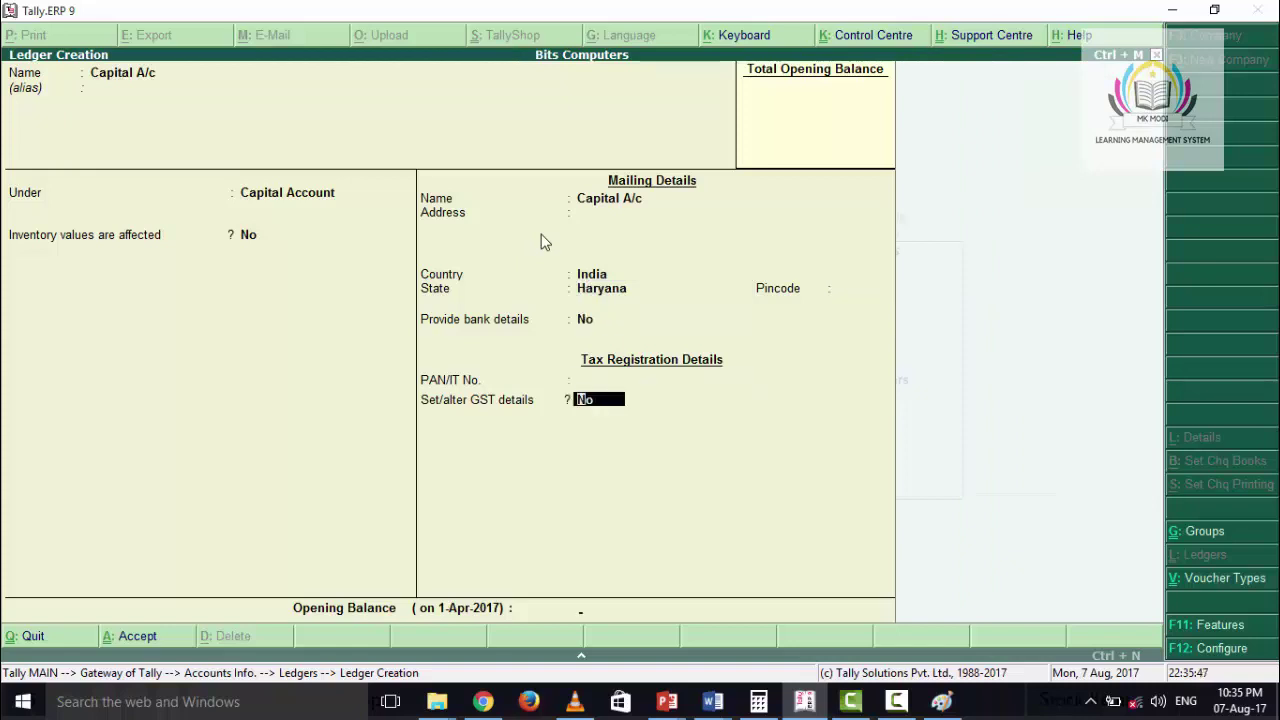
pyautogui.press('Return')
pyautogui.press('Return')
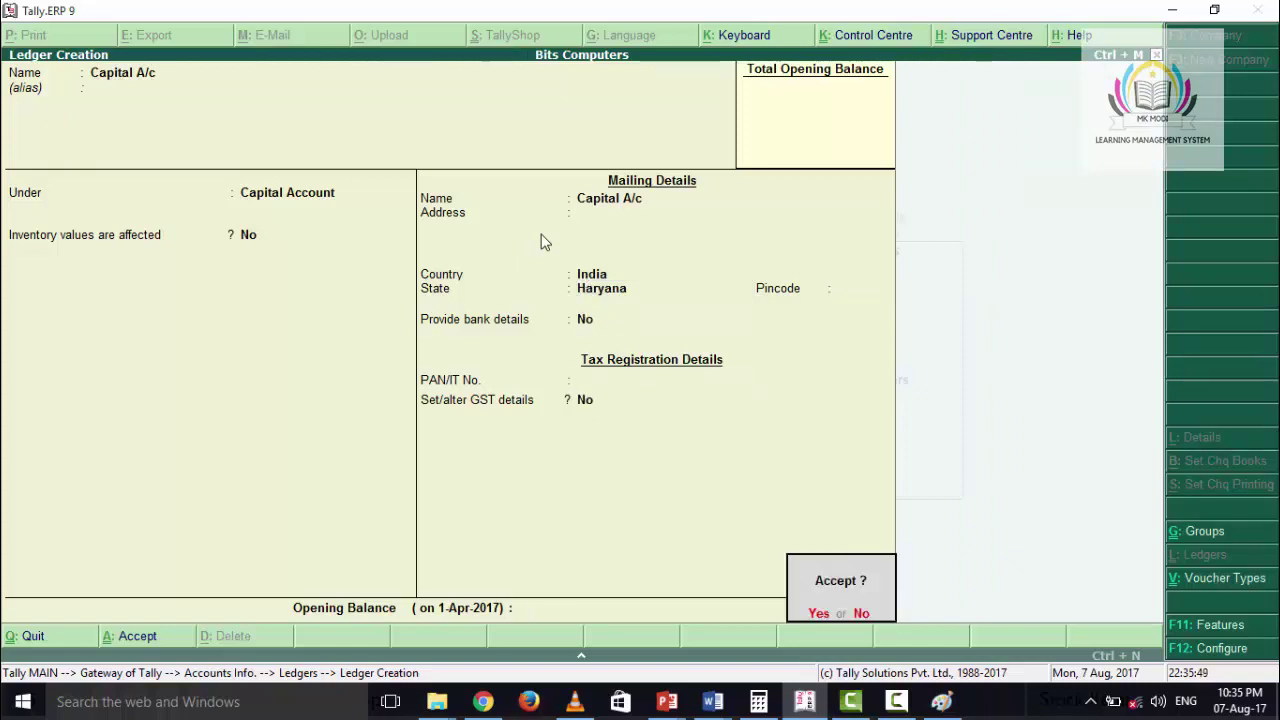
pyautogui.press('Return')
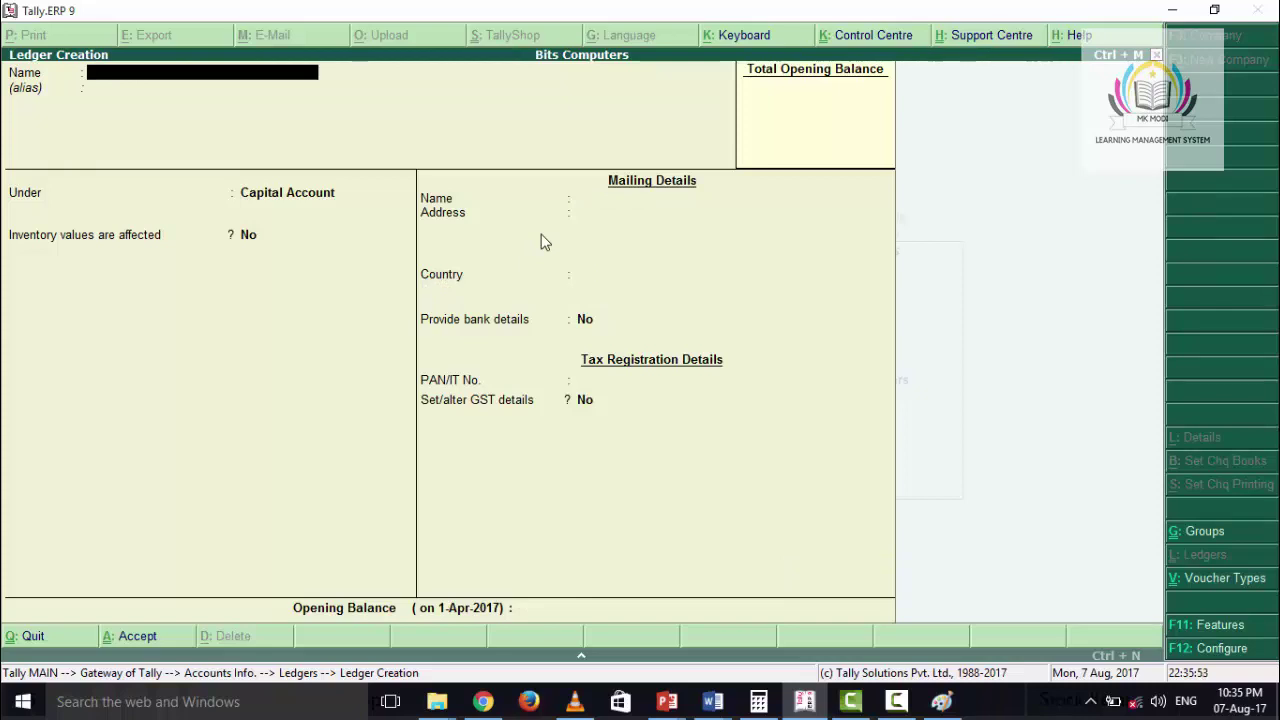
# - Name the next ledger IDBI BANK and place it under the Bank Accounts group
pyautogui.write('IDBI BAN')
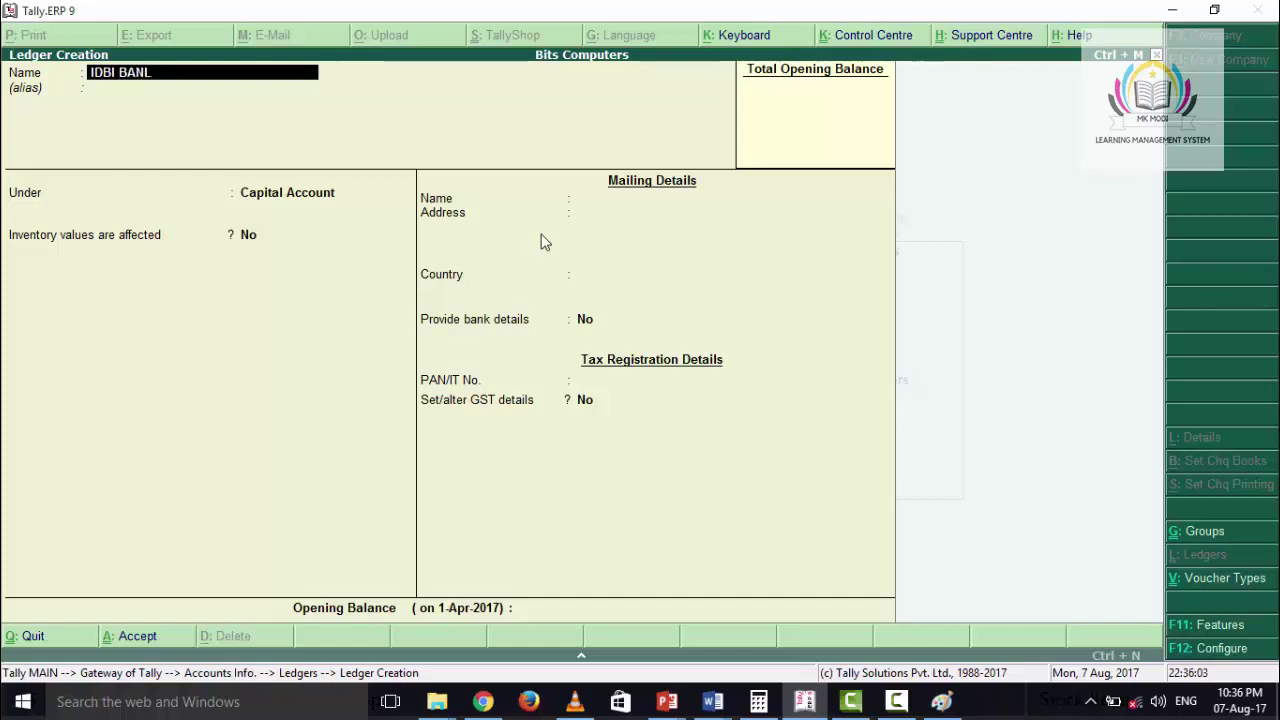
pyautogui.write('K')
pyautogui.press('Return')
pyautogui.press('Return')
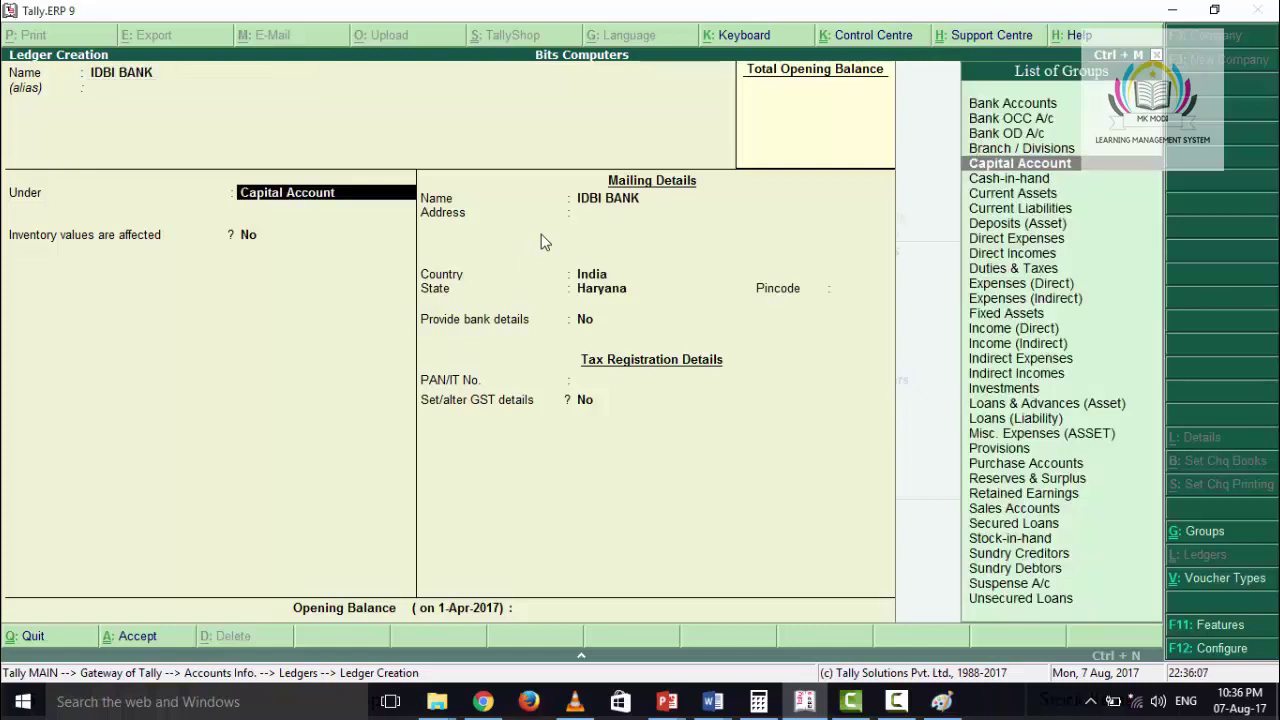
pyautogui.write('Ba')
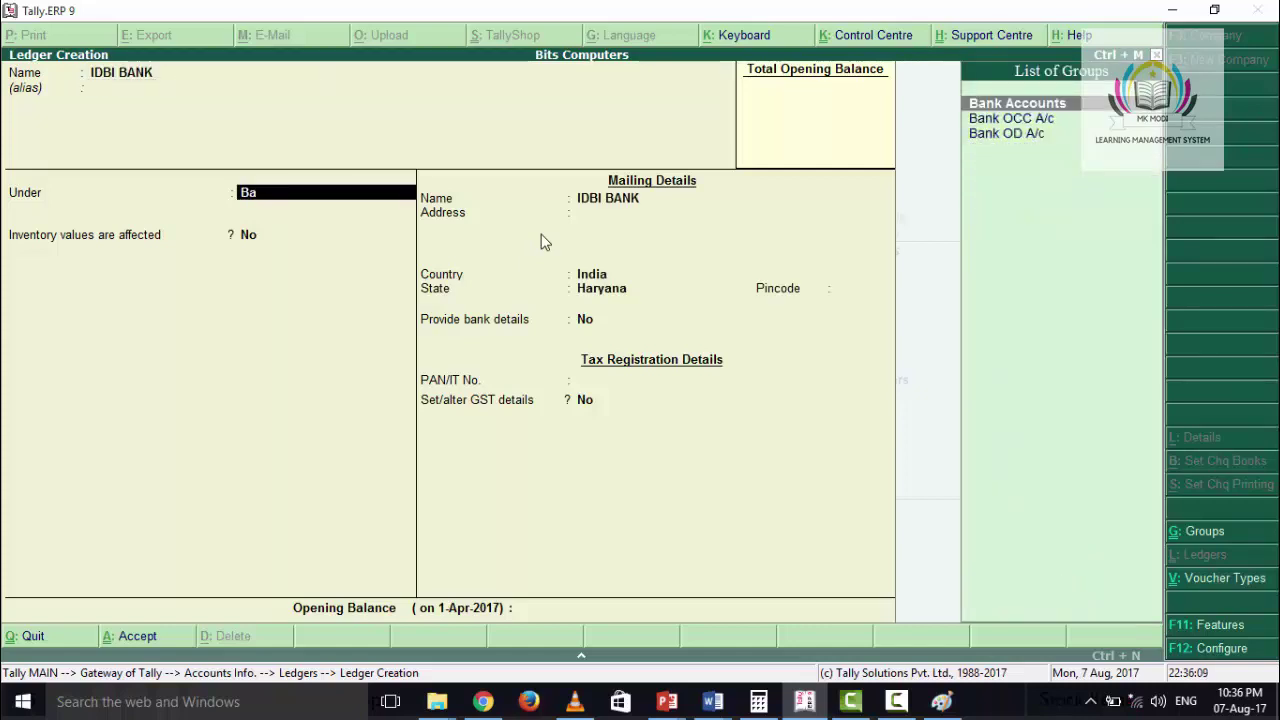
pyautogui.press('Return')
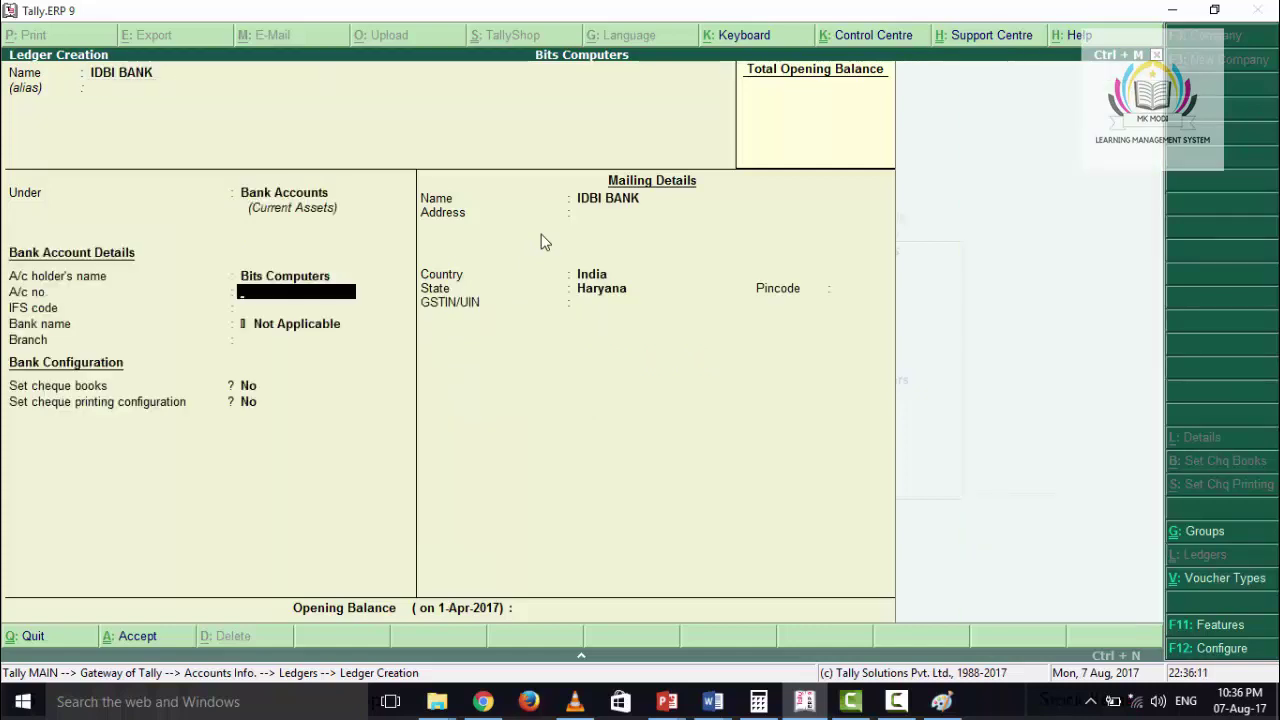
# - Leave the IDBI BANK account details, cheque options and GSTIN/UIN at their defaults, keeping India and Haryana as country and state
pyautogui.press('Return')
pyautogui.press('Return')
pyautogui.press('Return')
pyautogui.press('Return')
pyautogui.press('Return')
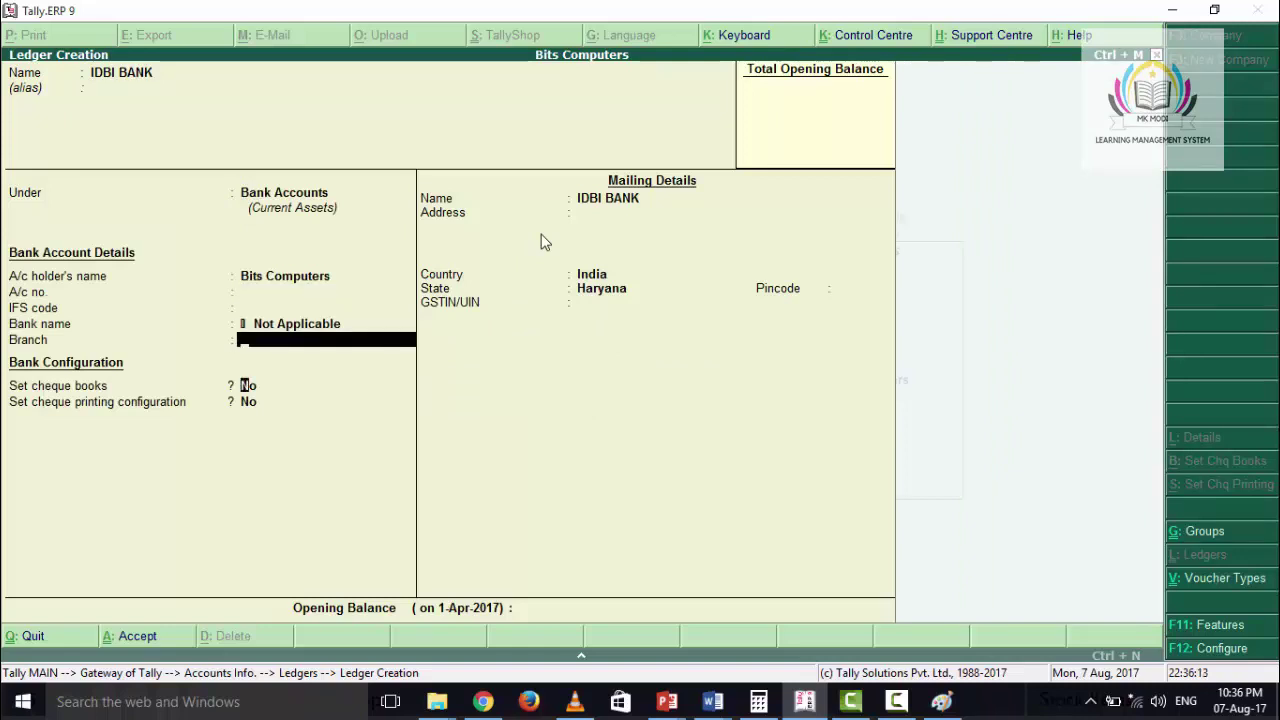
pyautogui.press('Return')
pyautogui.press('Return')
pyautogui.press('Return')
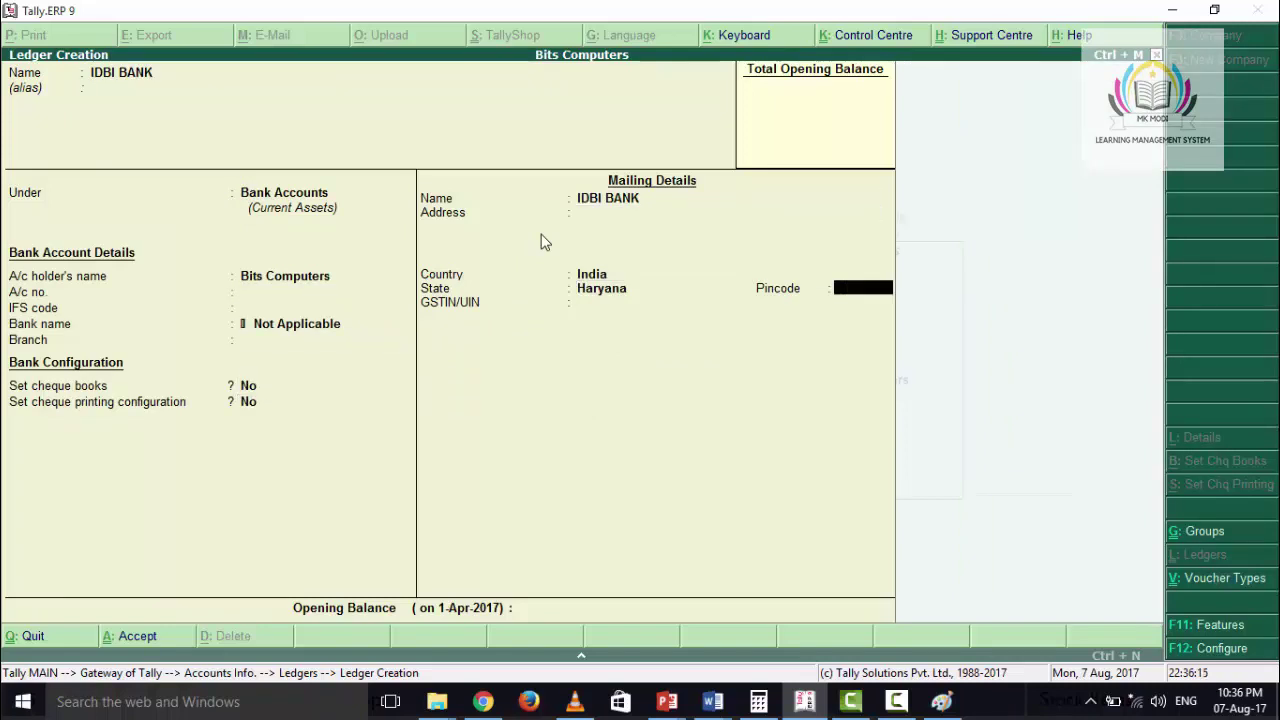
pyautogui.press('Return')
pyautogui.press('Return')
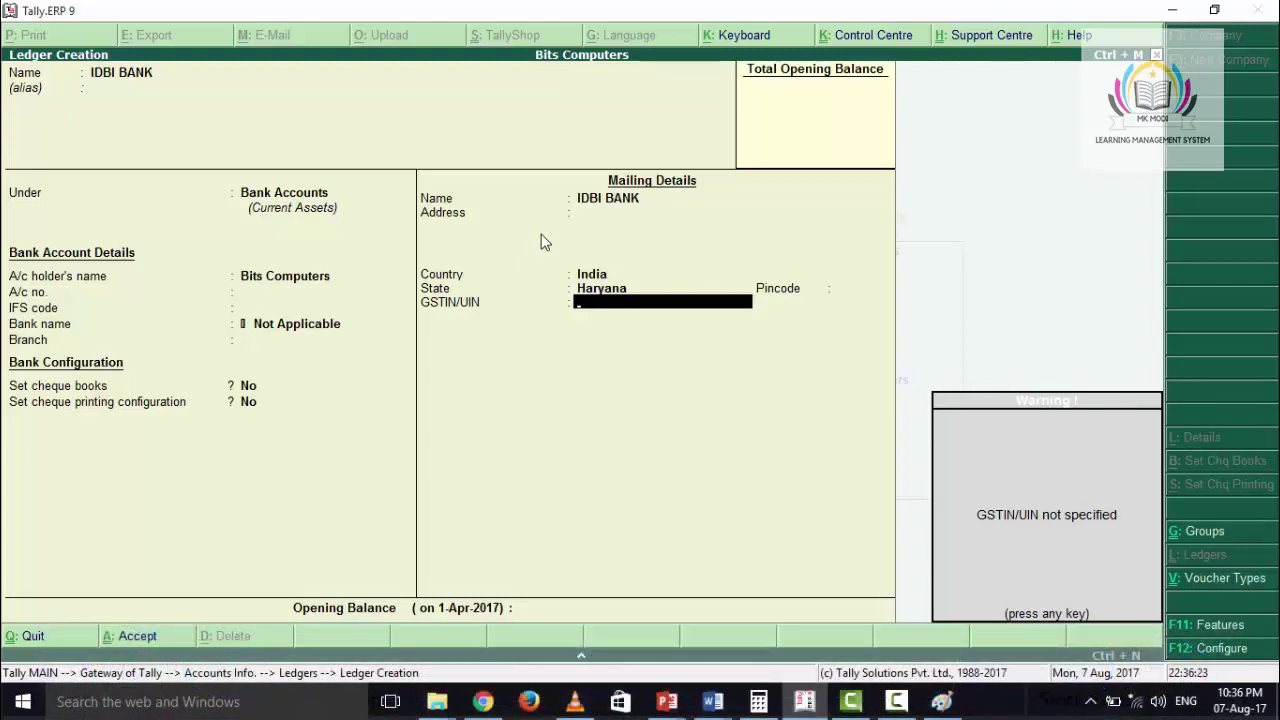
pyautogui.press('Return')
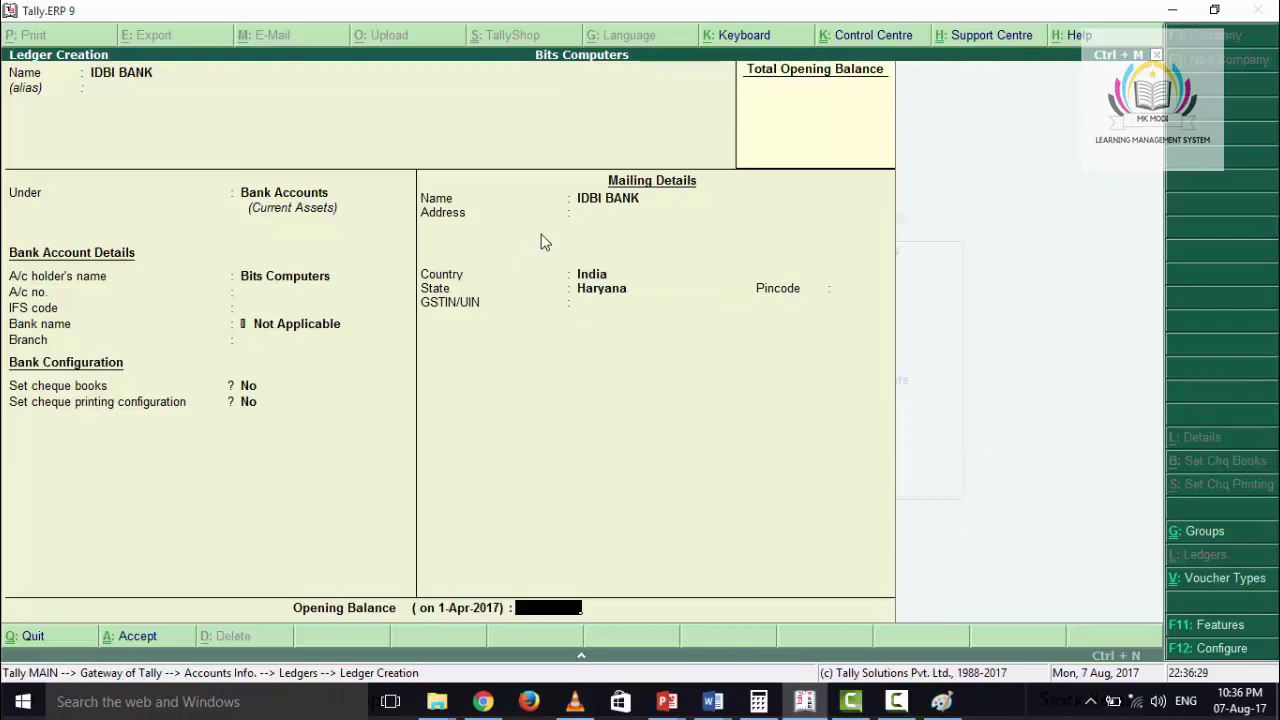
# - Check the bank balance in the GST example slide, enter 150000 Dr as IDBI BANK's opening balance and save the ledger
pyautogui.hotkey('alt', 'Tab')
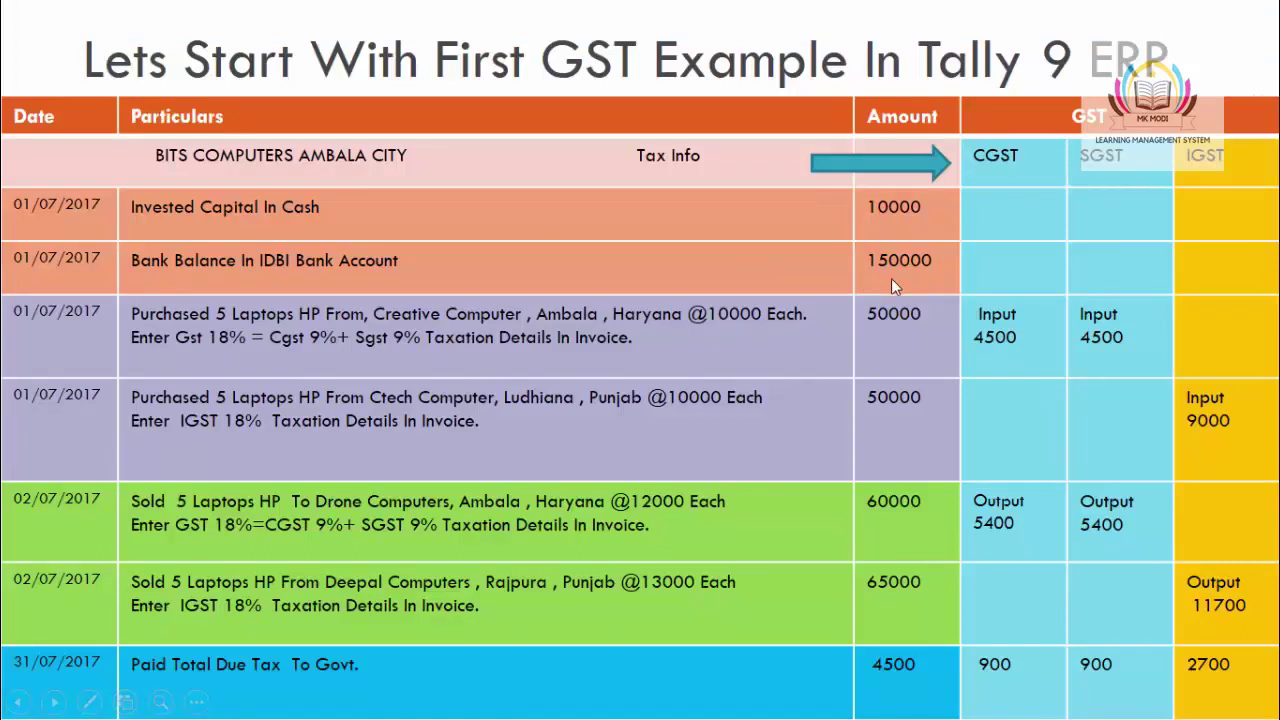
pyautogui.hotkey('alt', 'Tab')
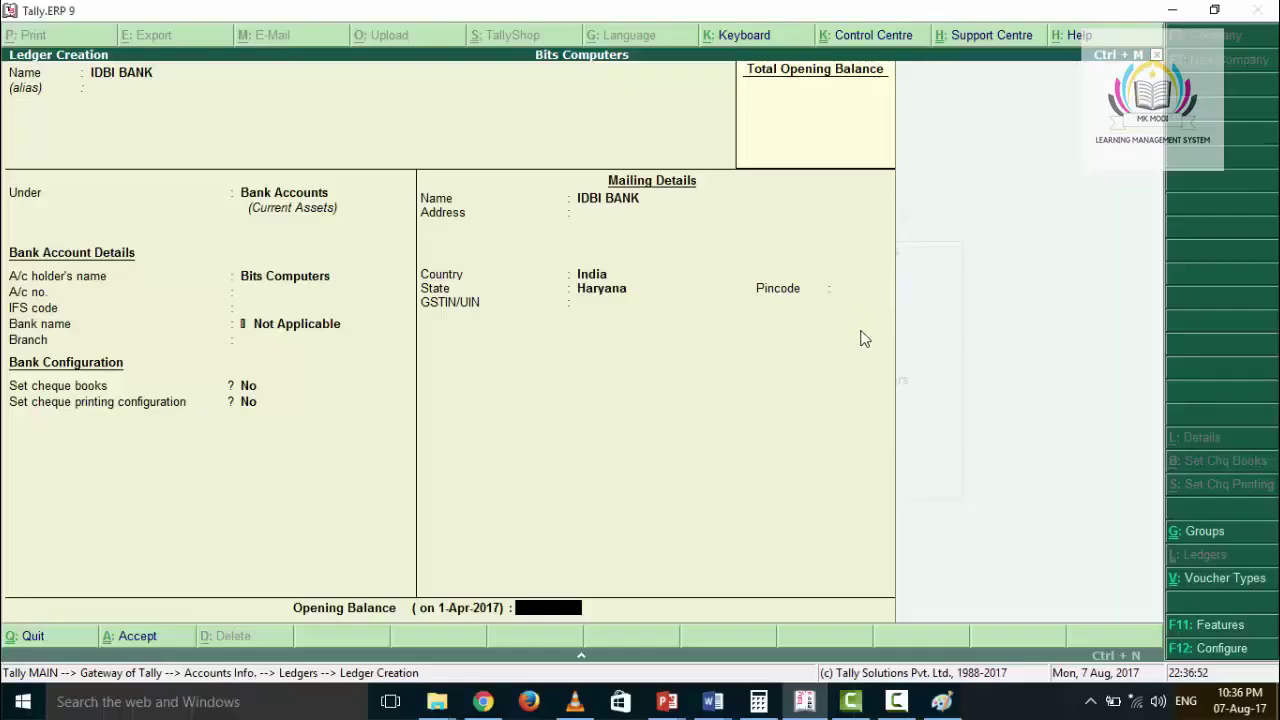
pyautogui.write('150000')
pyautogui.press('Return')
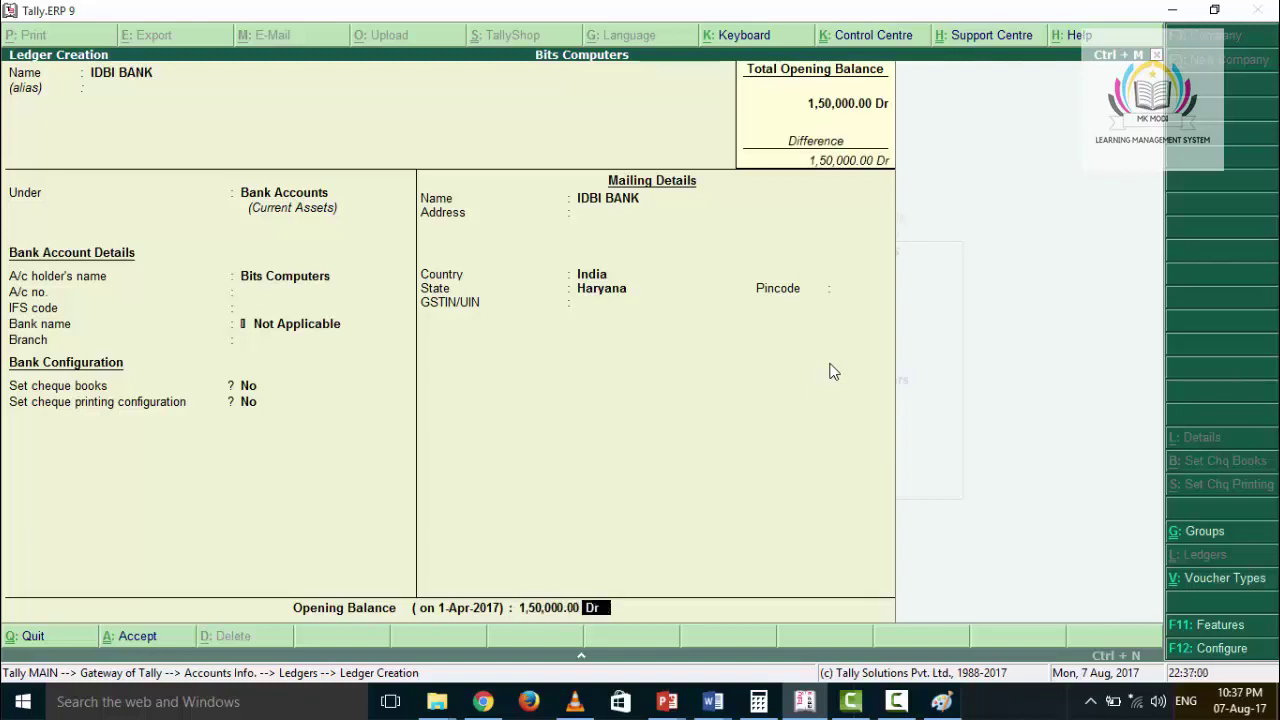
pyautogui.press('Return')
pyautogui.press('y')
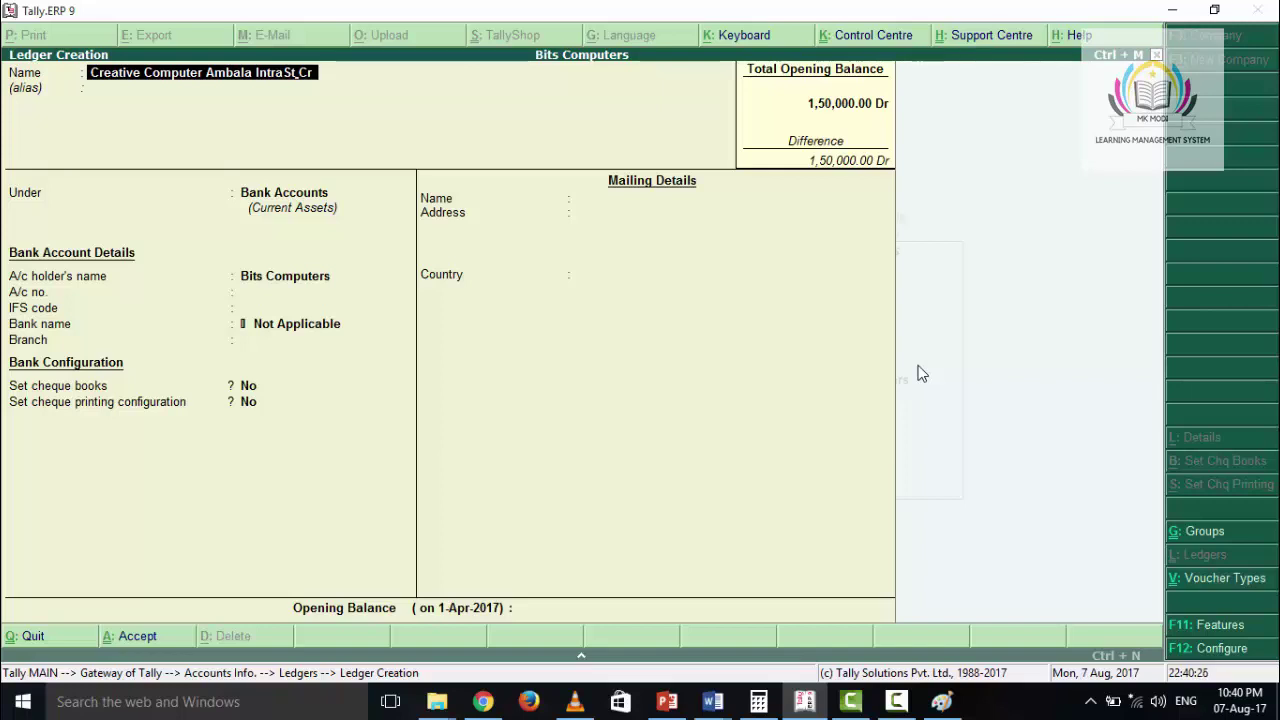
# - Name the next ledger Creative Computer Ambala IntraSt Cr and place it under the Sundry Creditors group
pyautogui.press('Return')
pyautogui.press('Return')
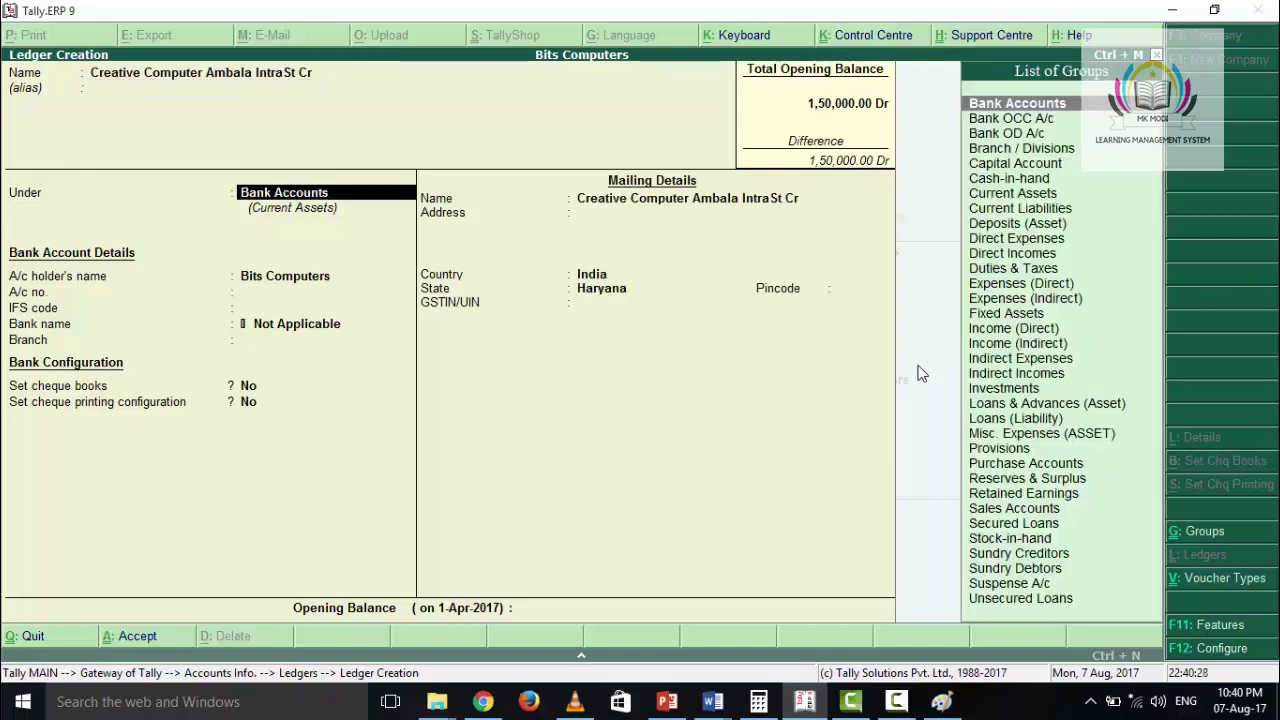
pyautogui.write('S')
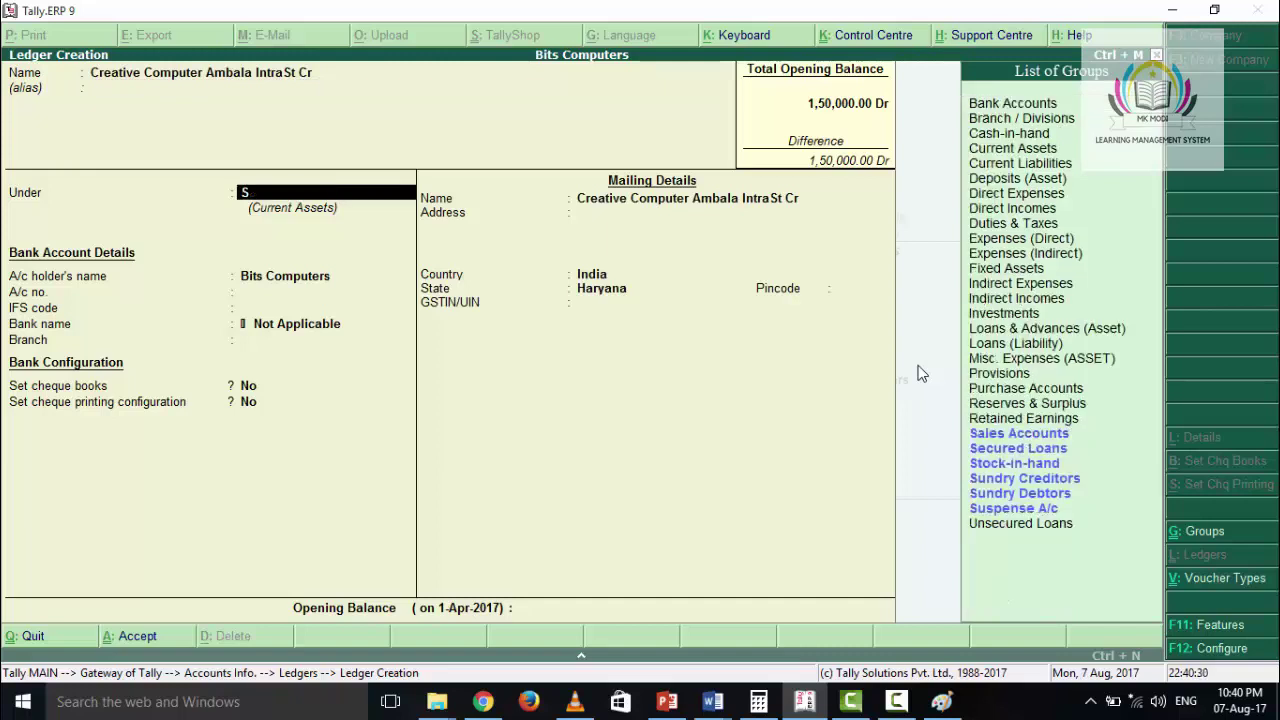
pyautogui.press('Down')
pyautogui.press('Down')
pyautogui.press('Down')
pyautogui.press('Down')
pyautogui.press('Down')
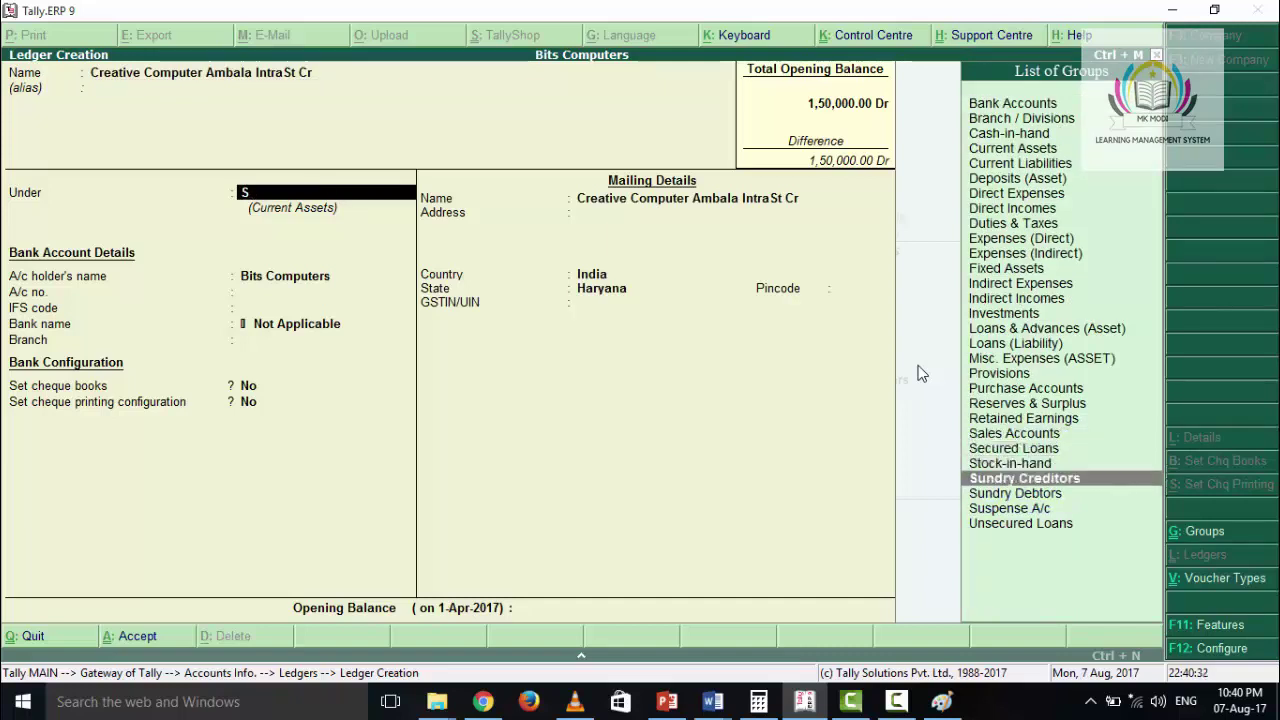
pyautogui.press('Up')
pyautogui.press('Return')
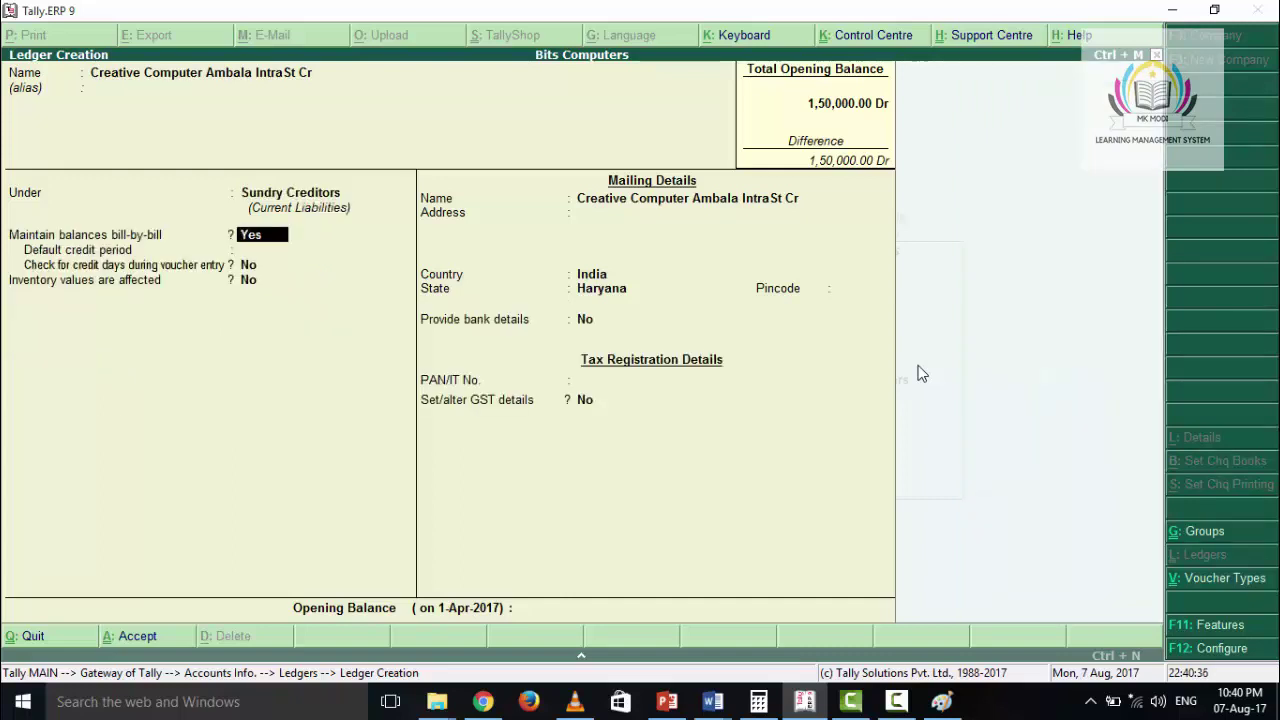
# - Leave Creative Computer's bill-by-bill, credit, mailing, bank and PAN details at their defaults, keeping India and Haryana as country and state
pyautogui.press('Return')
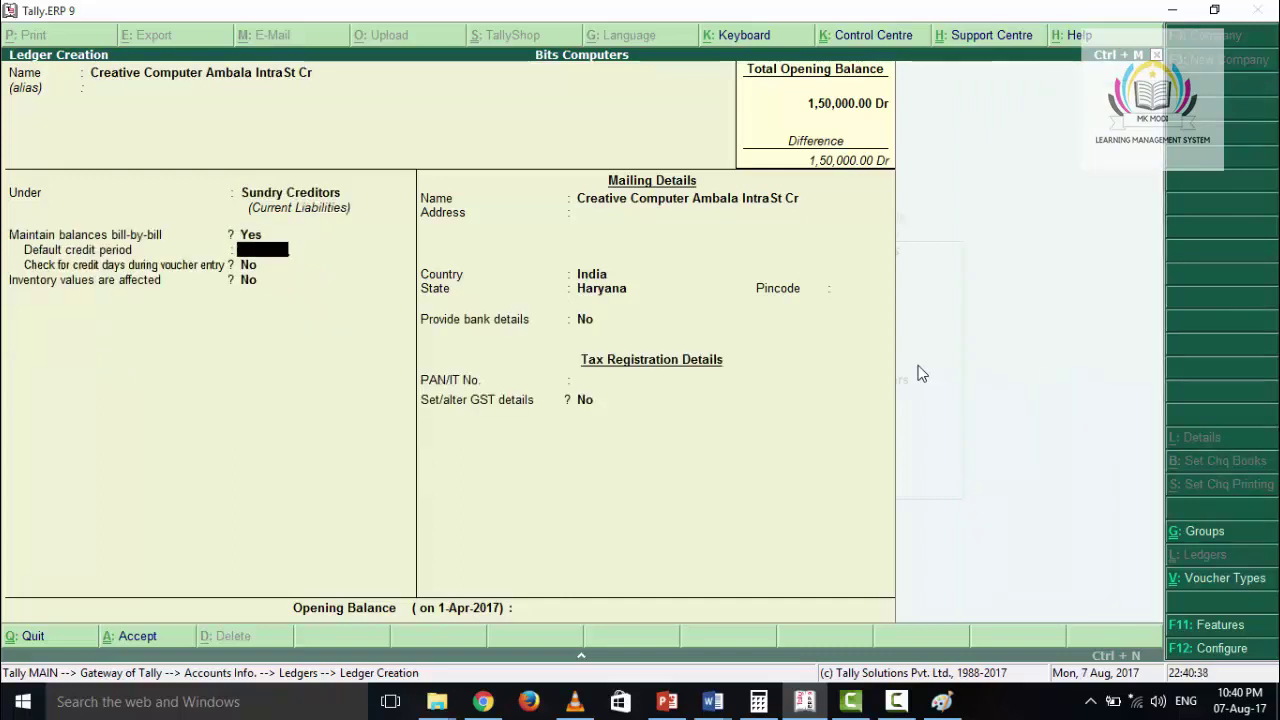
pyautogui.press('Return')
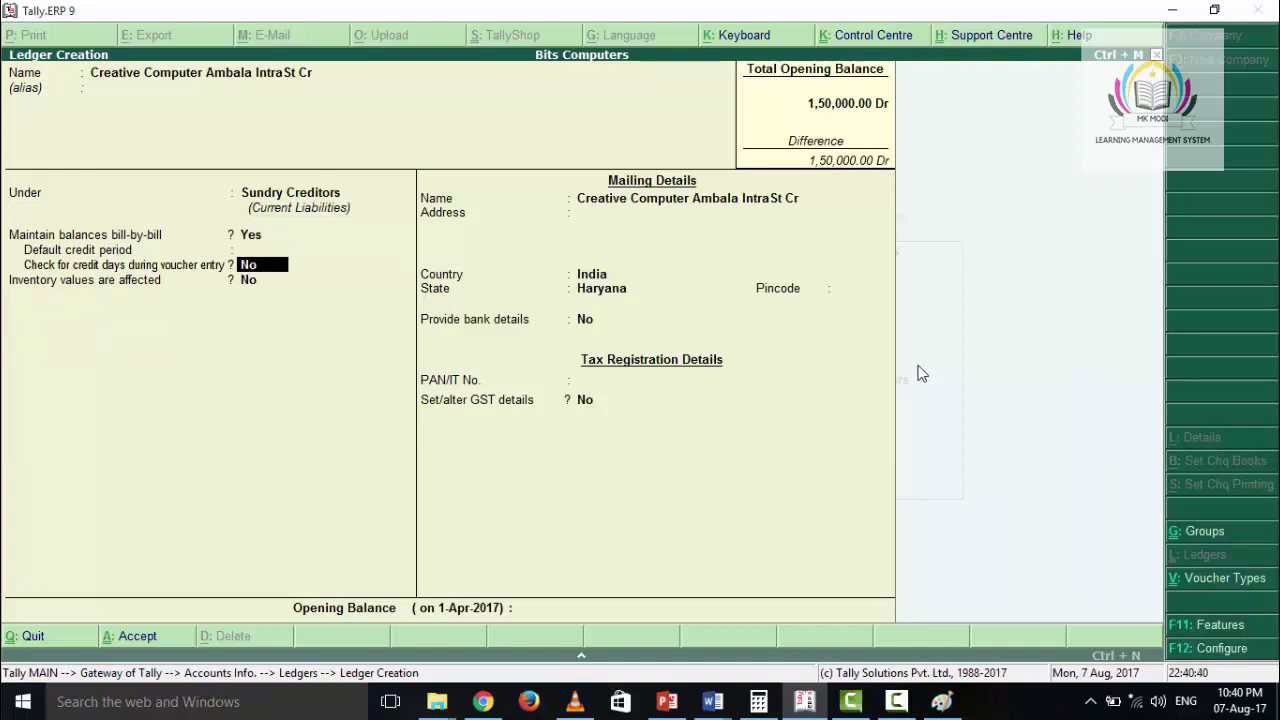
pyautogui.press('Return')
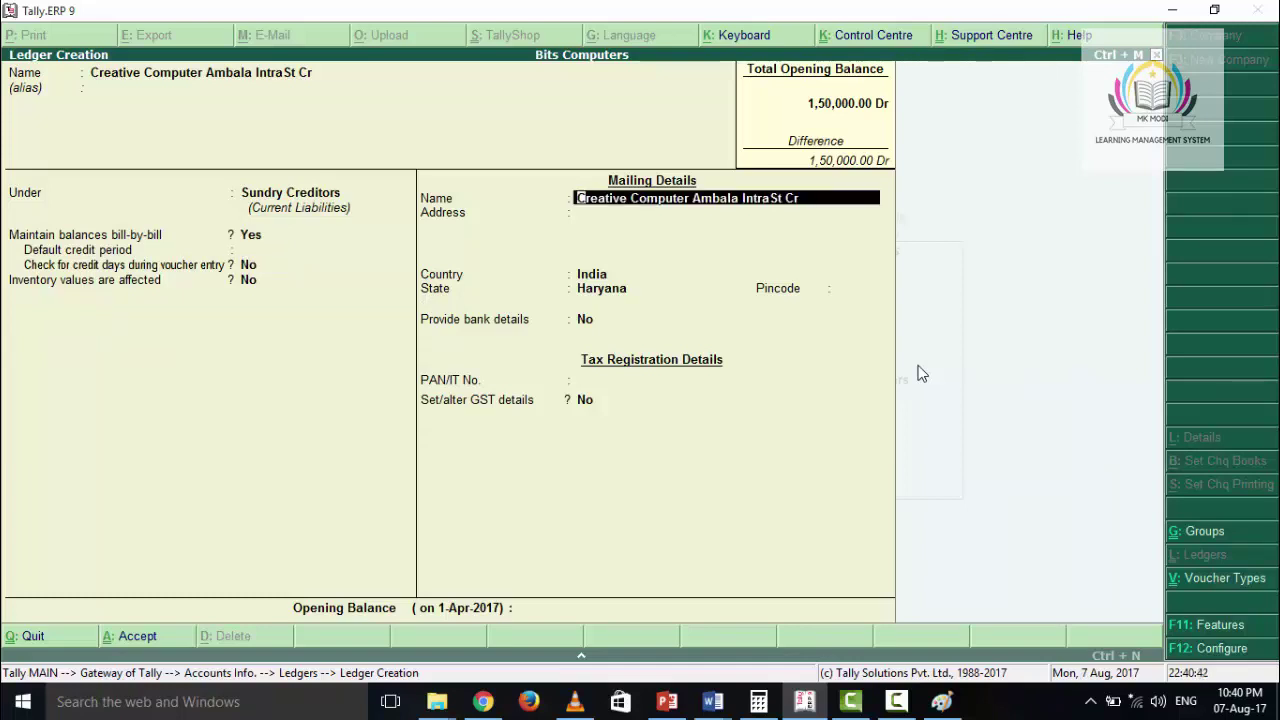
pyautogui.press('Return')
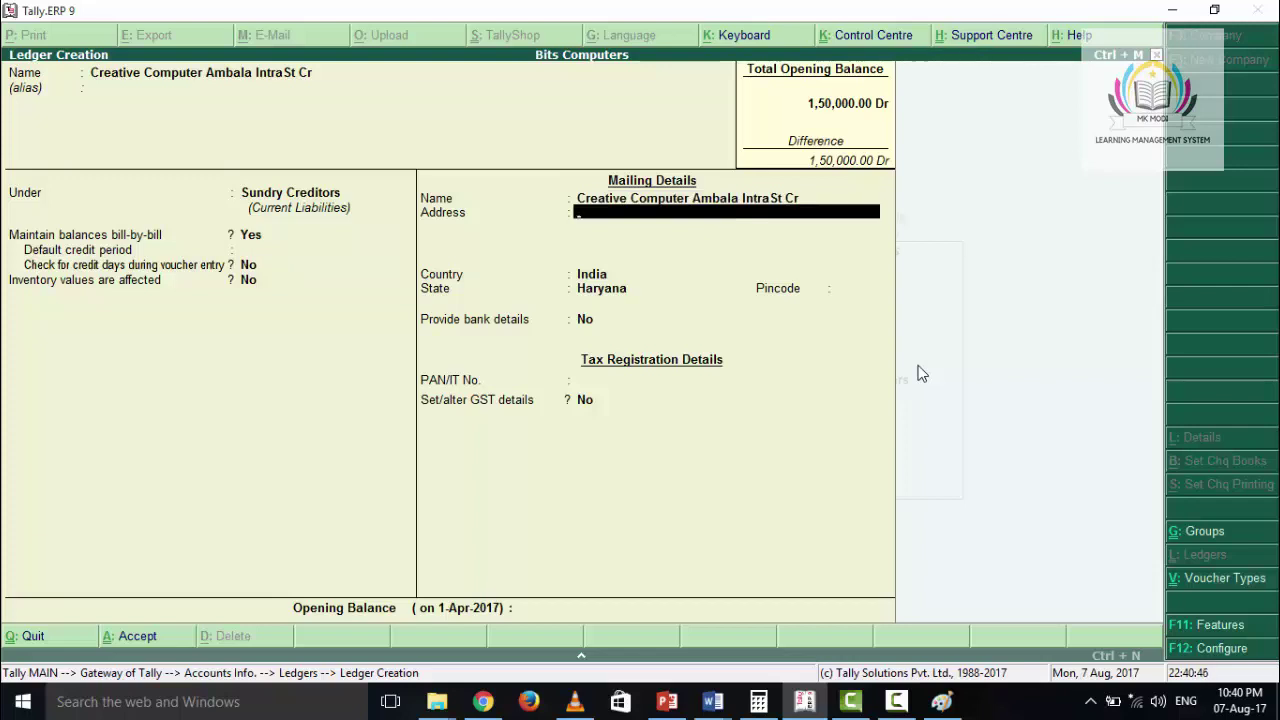
pyautogui.press('Return')
pyautogui.press('Return')
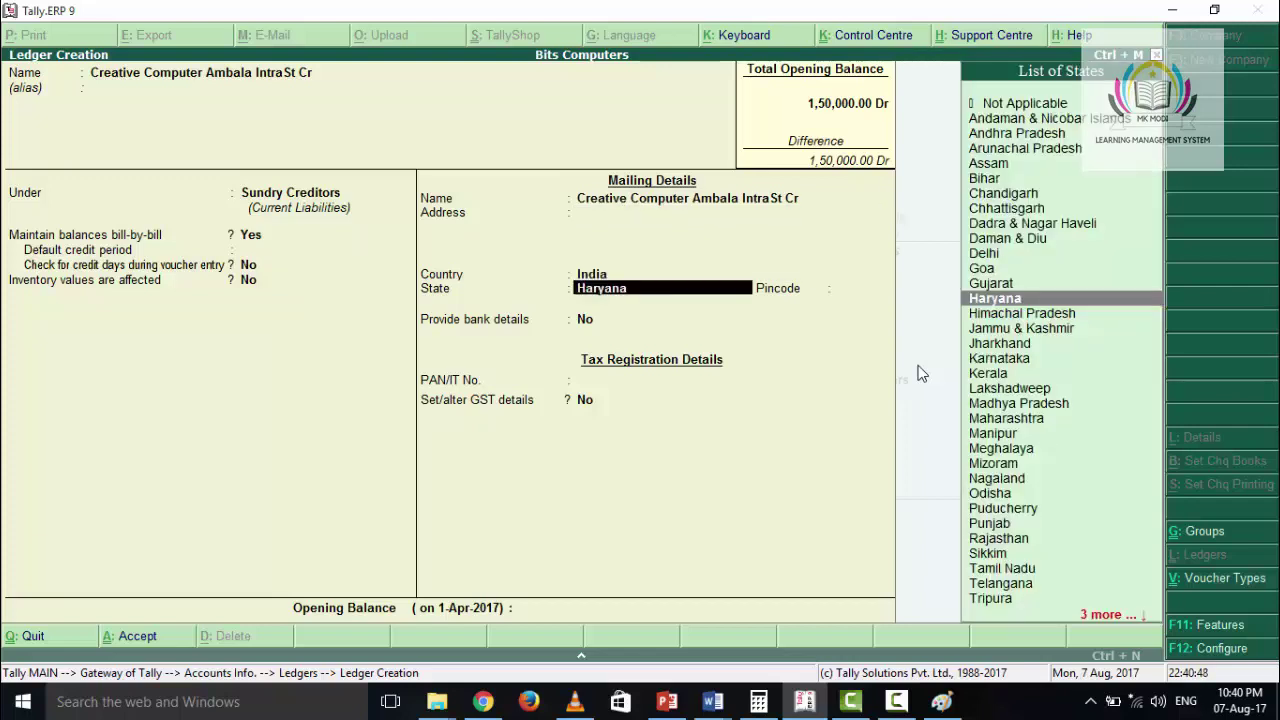
pyautogui.press('Return')
pyautogui.press('Return')
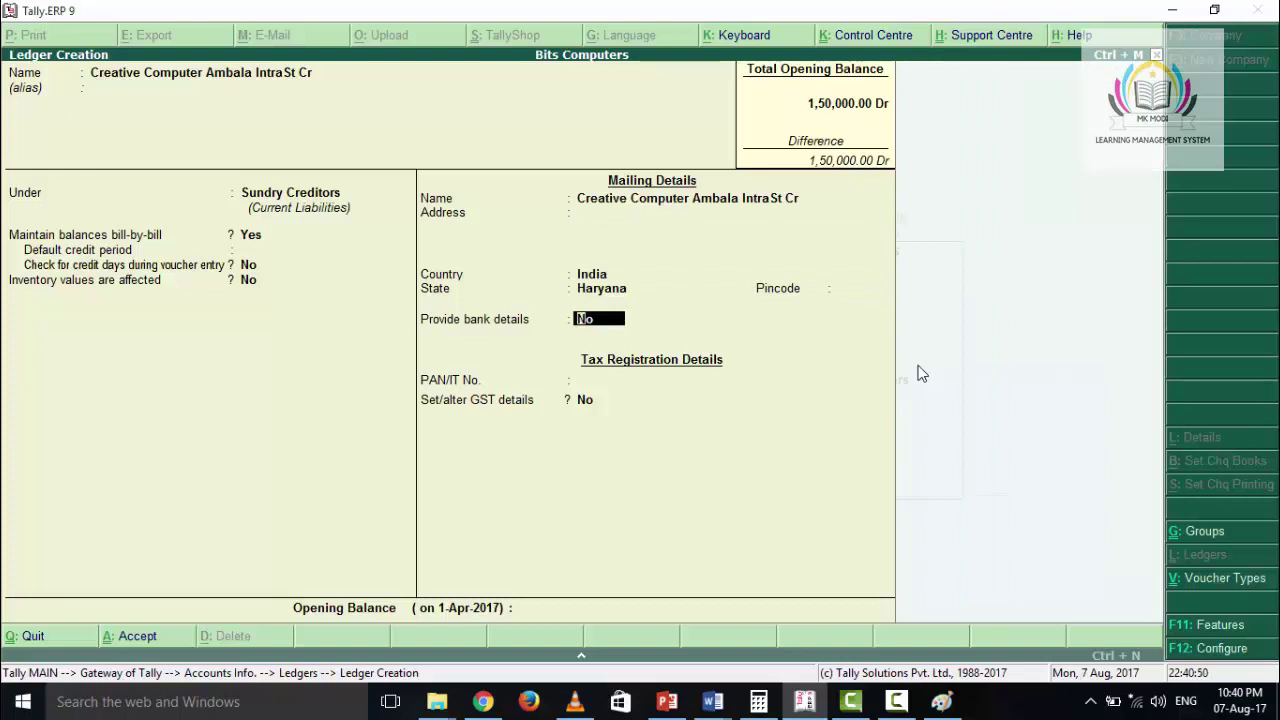
pyautogui.press('Return')
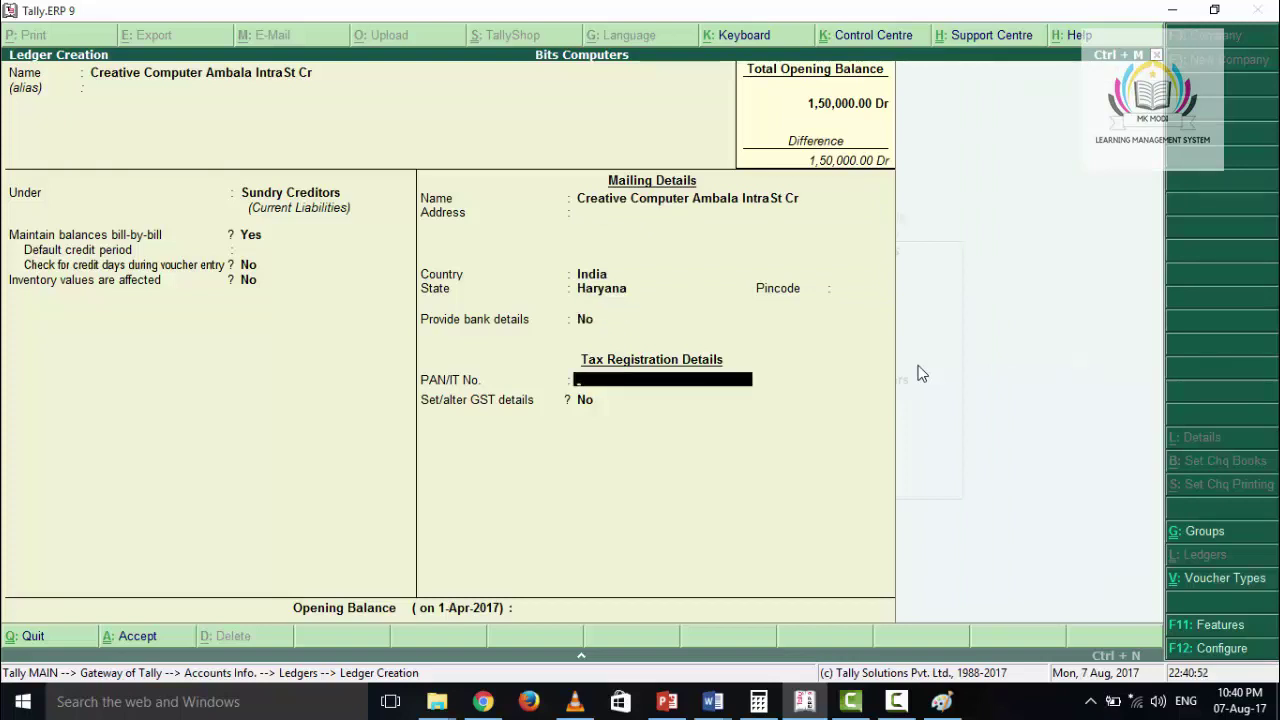
pyautogui.press('Return')
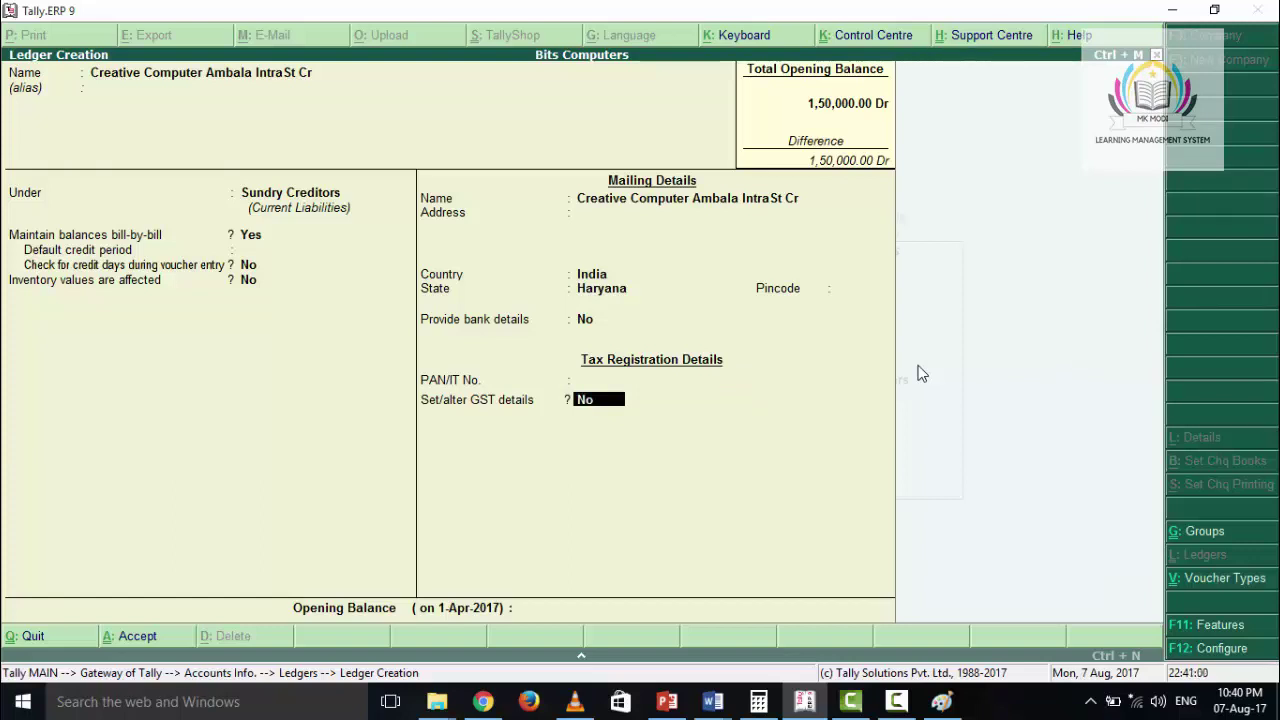
# - Enable GST details for the Creative Computer ledger, choose the Regular registration type and enter the party's GSTIN/UIN
pyautogui.write('yes')
pyautogui.press('Return')
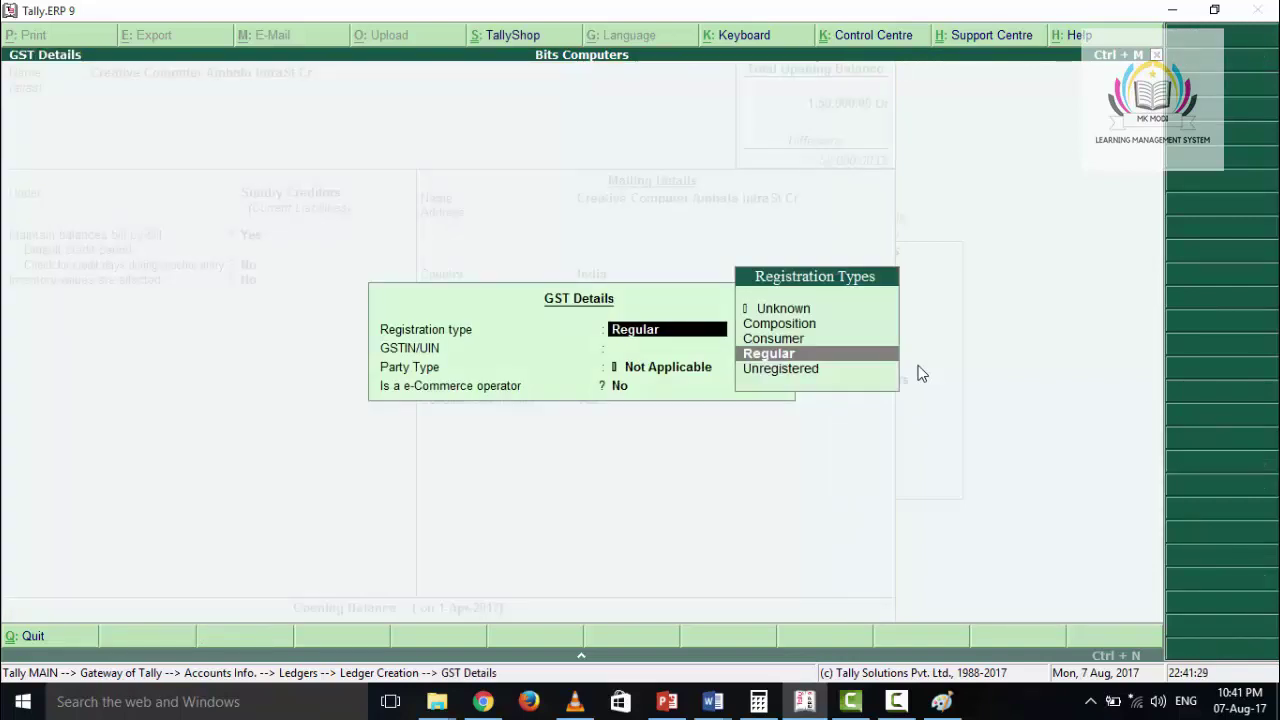
pyautogui.press('Return')
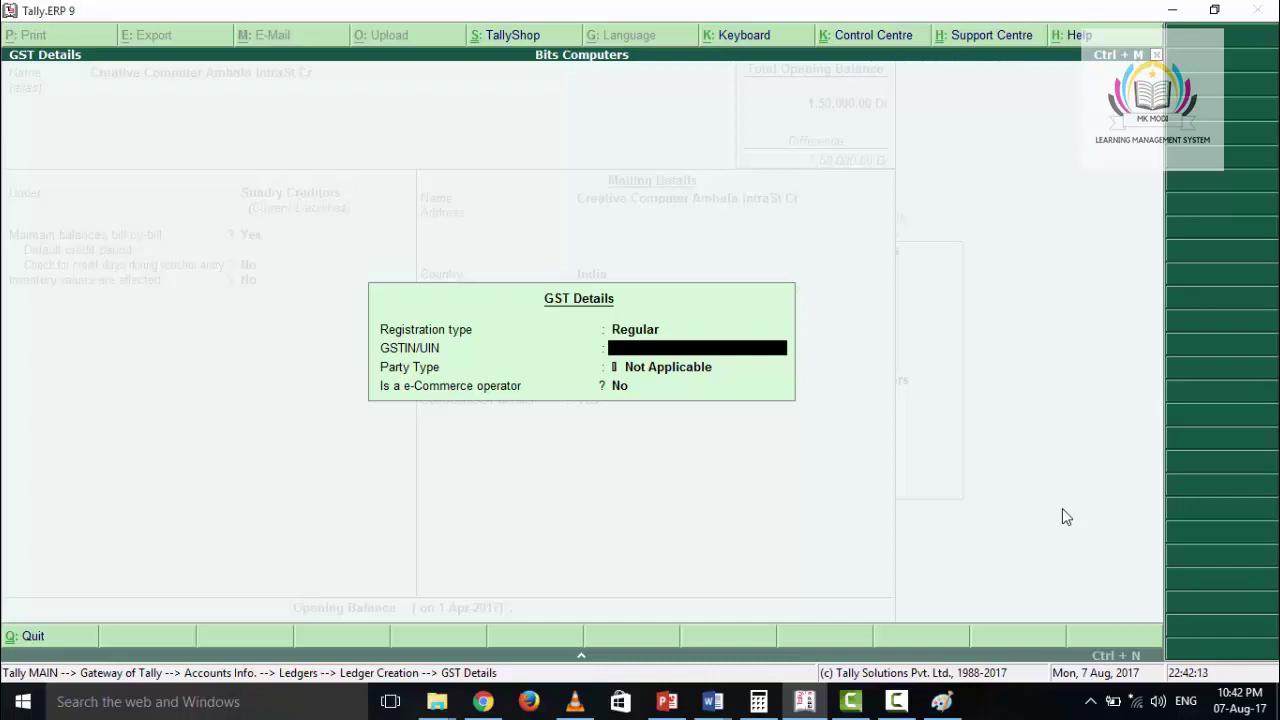
pyautogui.write('06ADFCG')
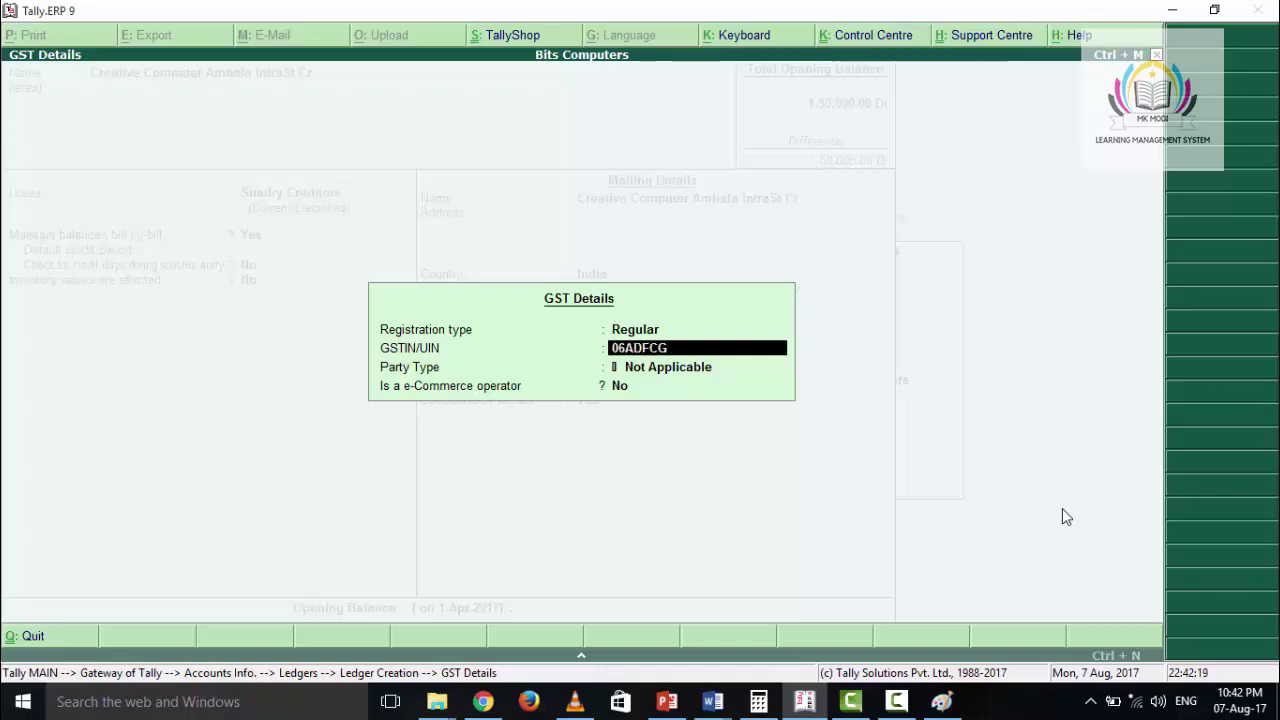
pyautogui.write('1234')
pyautogui.write('A4Z5')
pyautogui.press('Return')
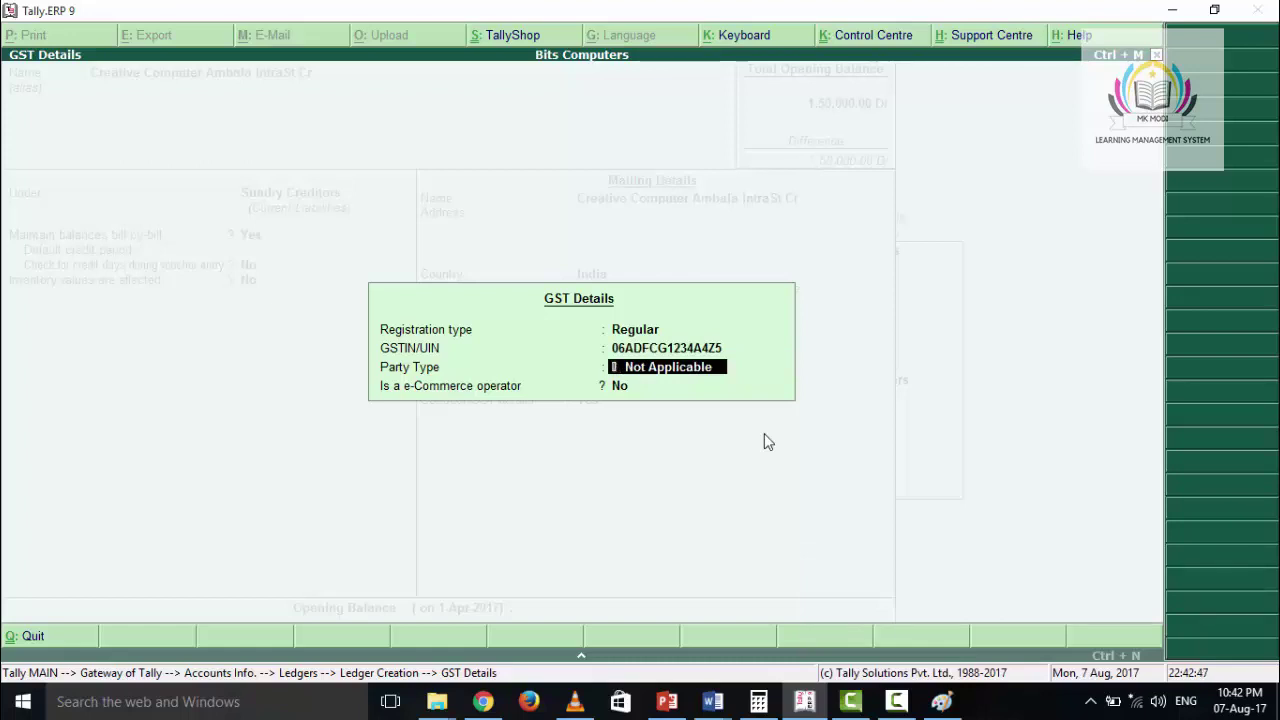
# - Keep party type Not Applicable and e-commerce operator No, then save the Creative Computer ledger without an opening balance
pyautogui.press('Return')
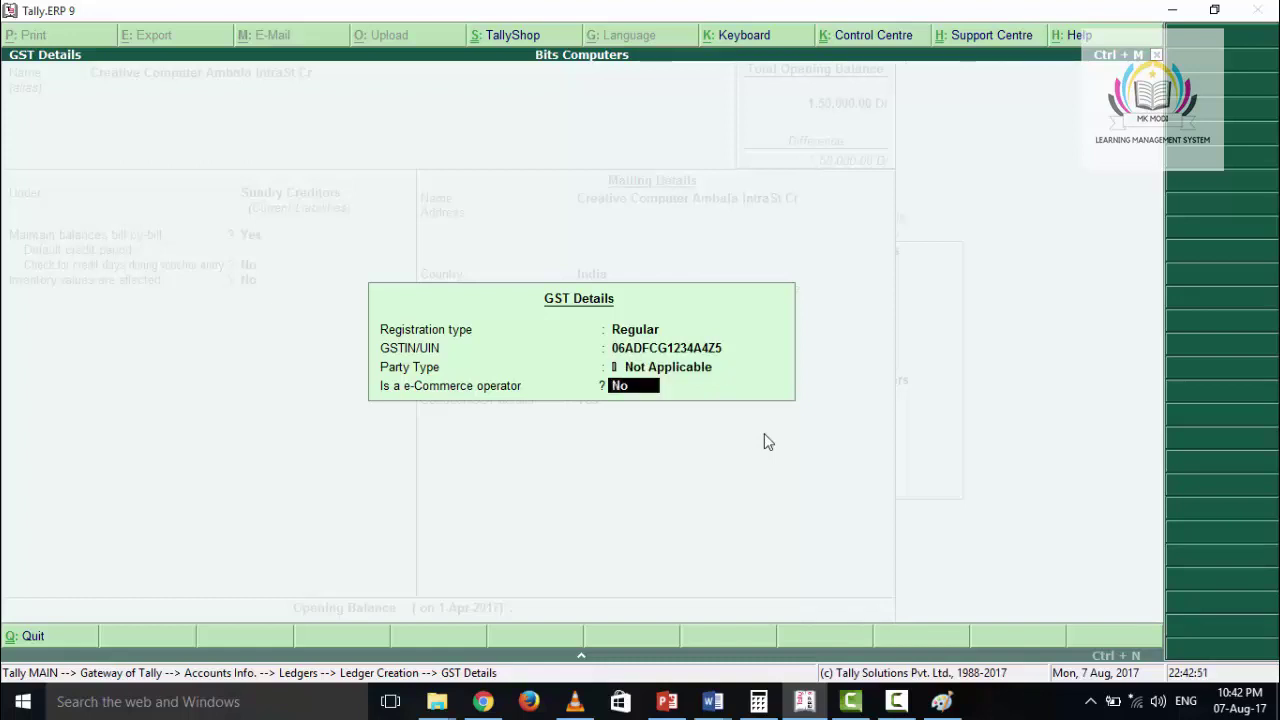
pyautogui.press('Return')
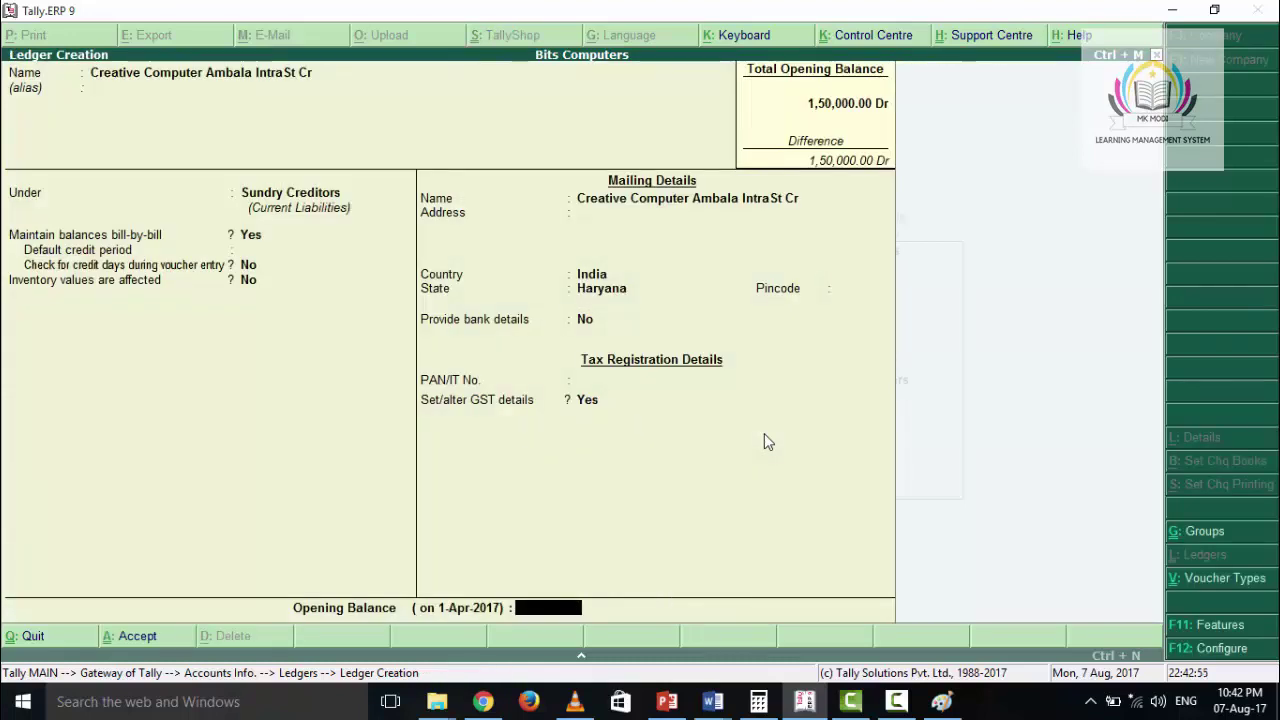
pyautogui.press('Return')
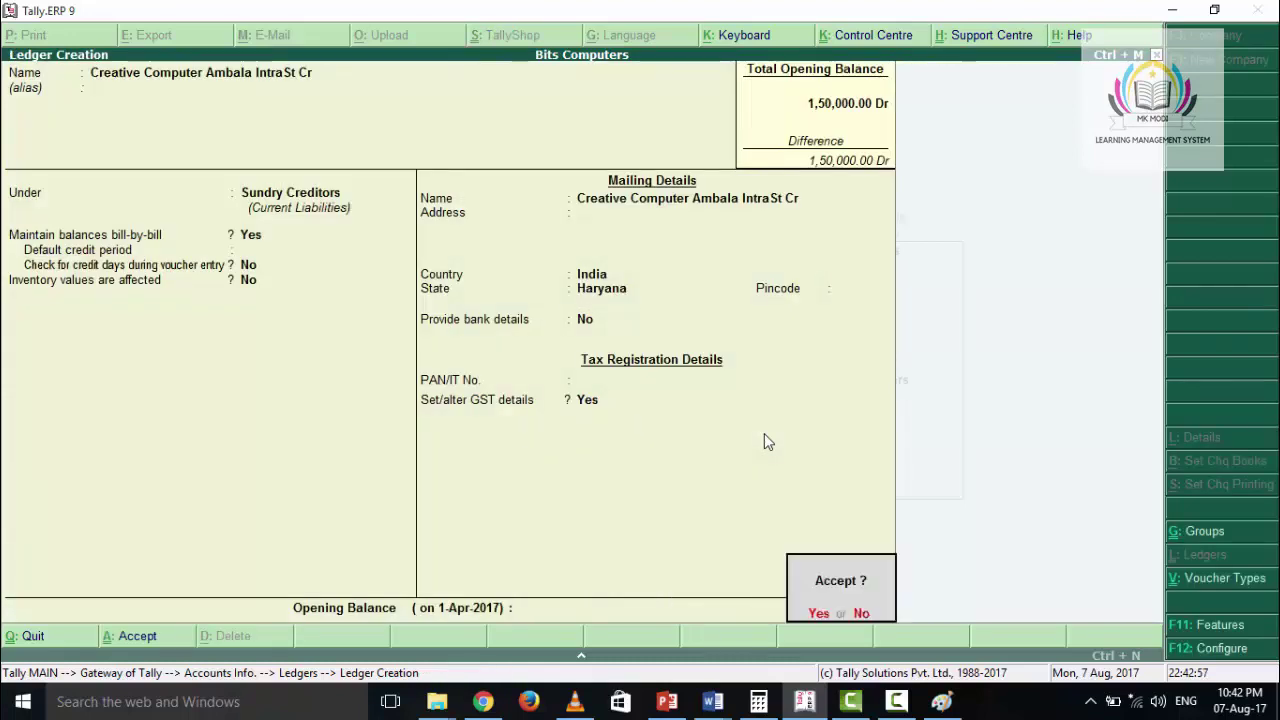
pyautogui.press('Return')
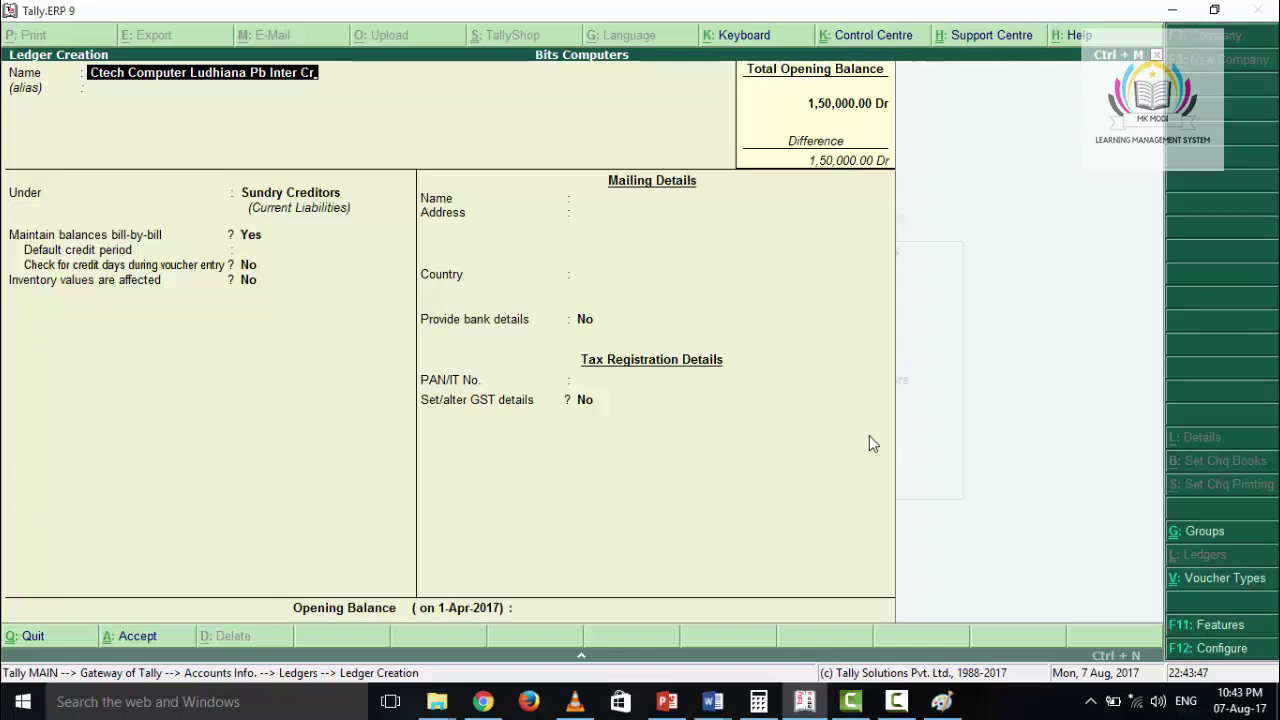
# - Name the next ledger Ctech Computer Ludhiana Pb Inter Cr and place it under the Sundry Creditors group
pyautogui.press('Return')
pyautogui.press('Return')
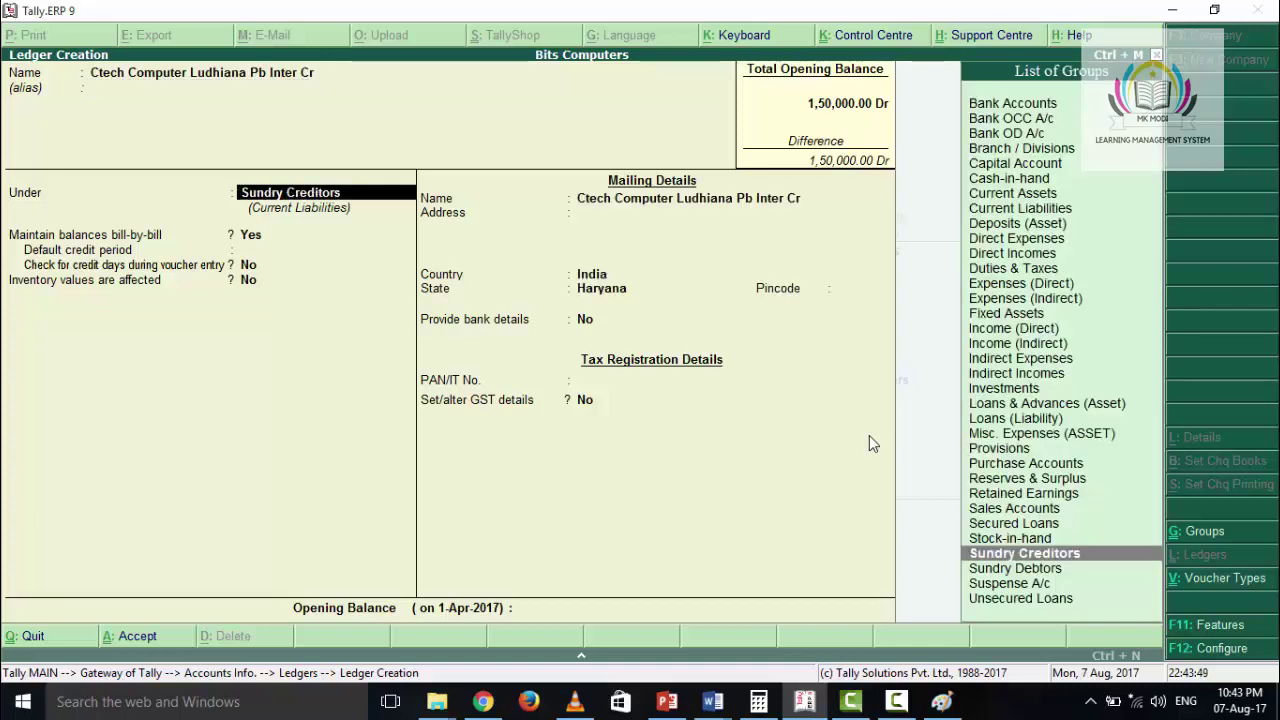
pyautogui.press('Return')
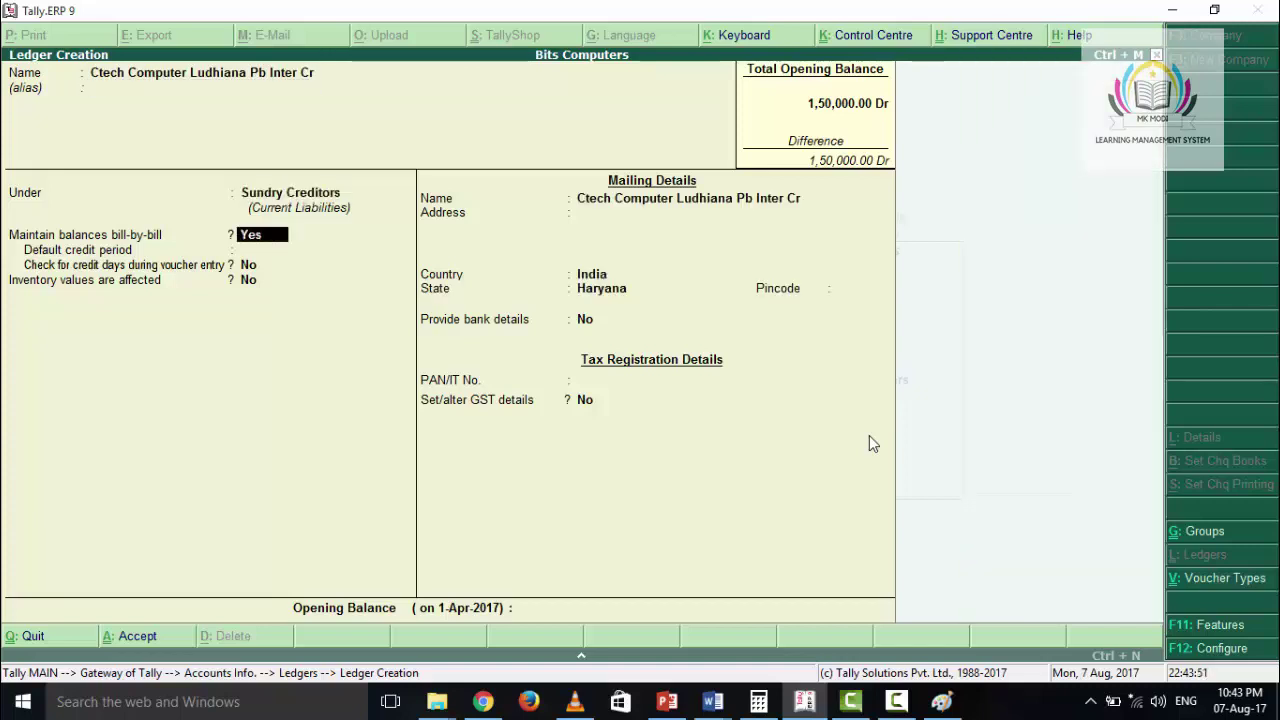
# - Set the Ctech Computer ledger's state to Punjab, leaving its bill-by-bill, credit, address, bank and PAN details at their defaults
pyautogui.press('Return')
pyautogui.press('Return')
pyautogui.press('Return')
pyautogui.press('Return')
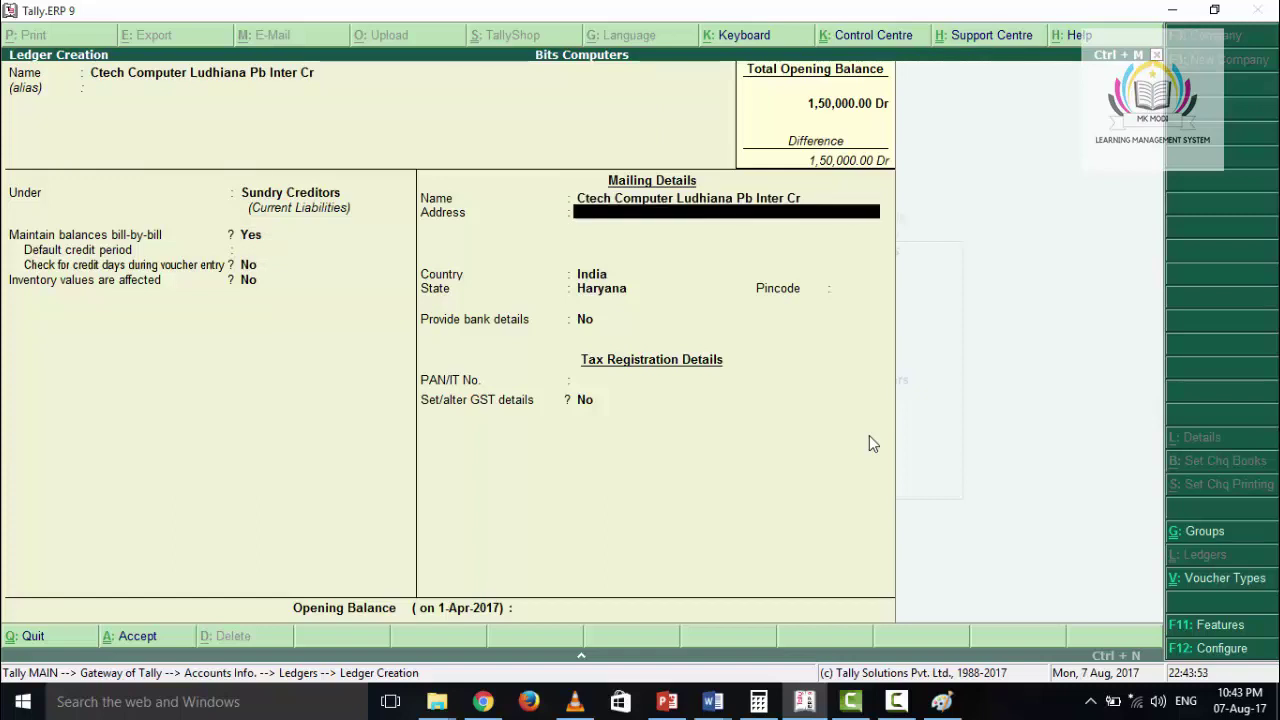
pyautogui.press('Return')
pyautogui.press('Return')
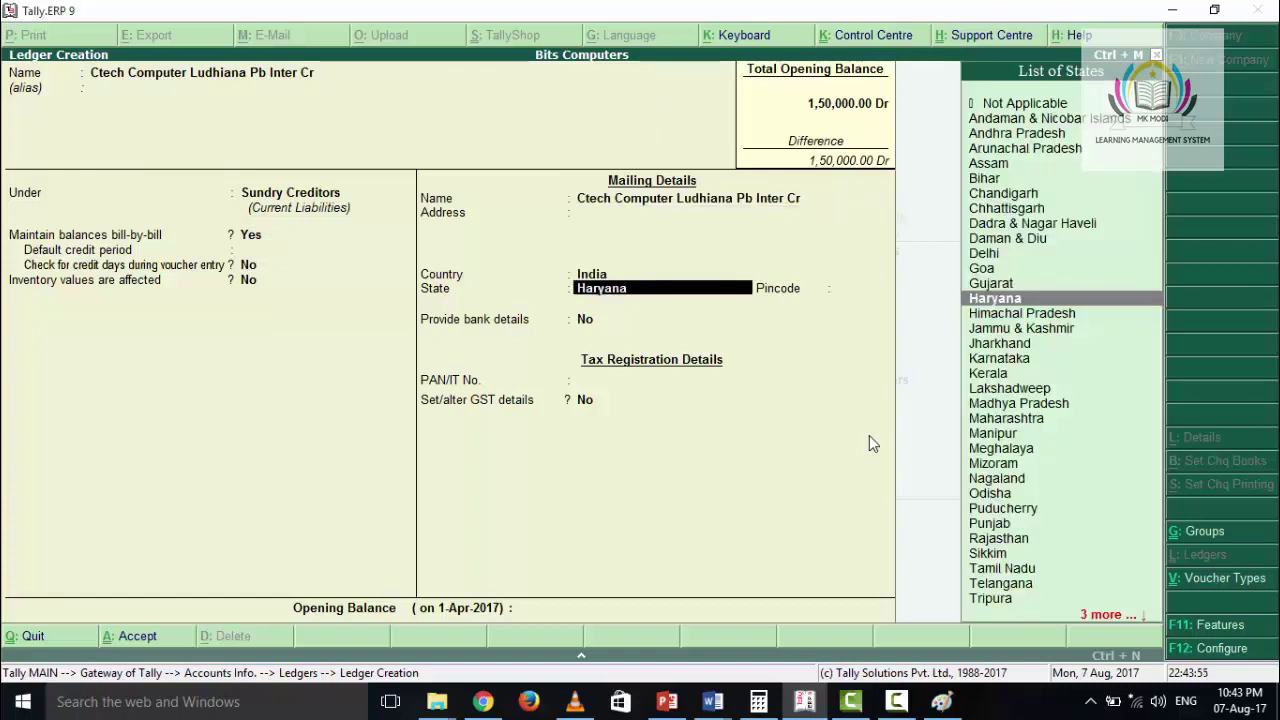
pyautogui.write('Pun')
pyautogui.press('Return')
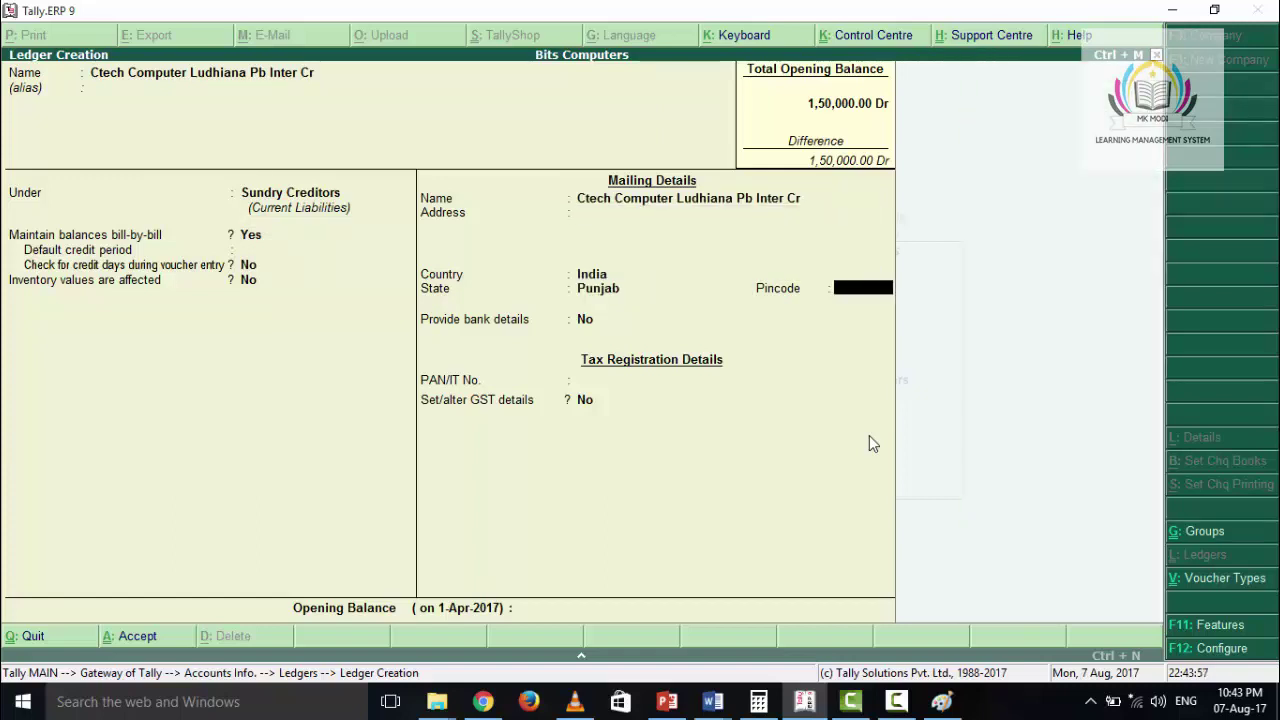
pyautogui.press('Return')
pyautogui.press('Return')
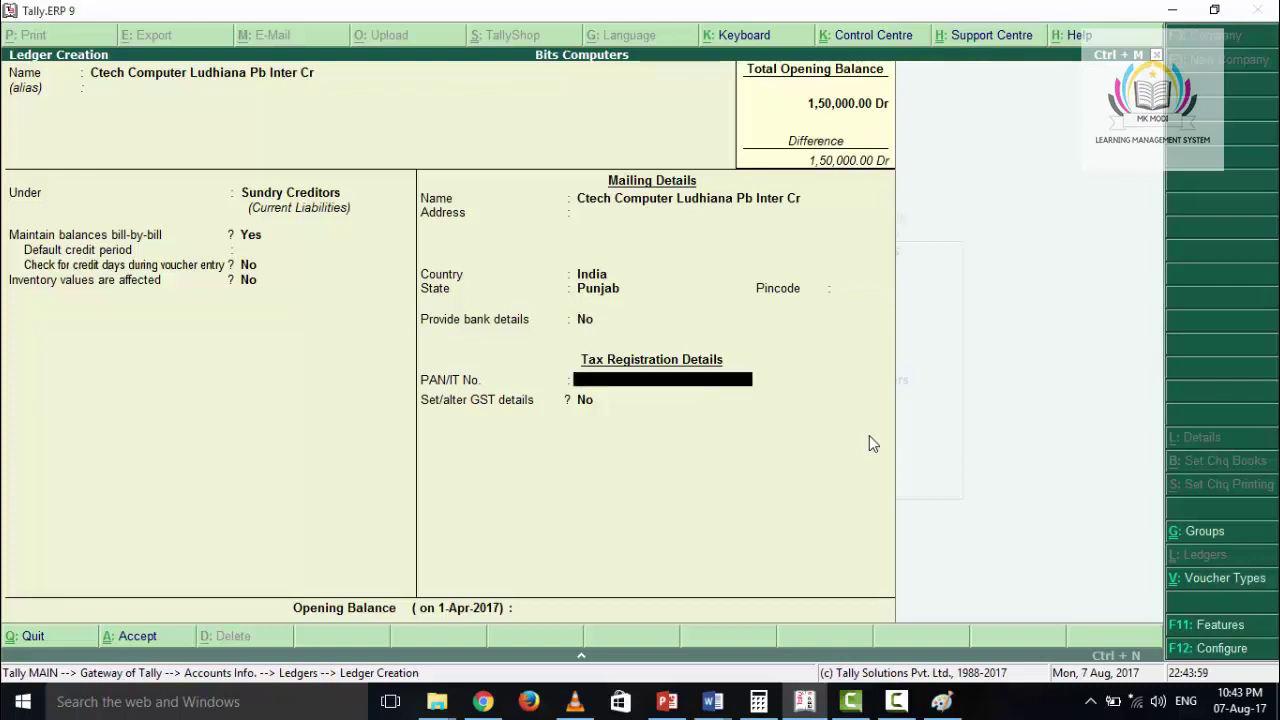
pyautogui.press('Return')
# - Enable GST details for the Ctech Computer ledger, choose the Regular registration type and enter the party's GSTIN/UIN
pyautogui.write('yes')
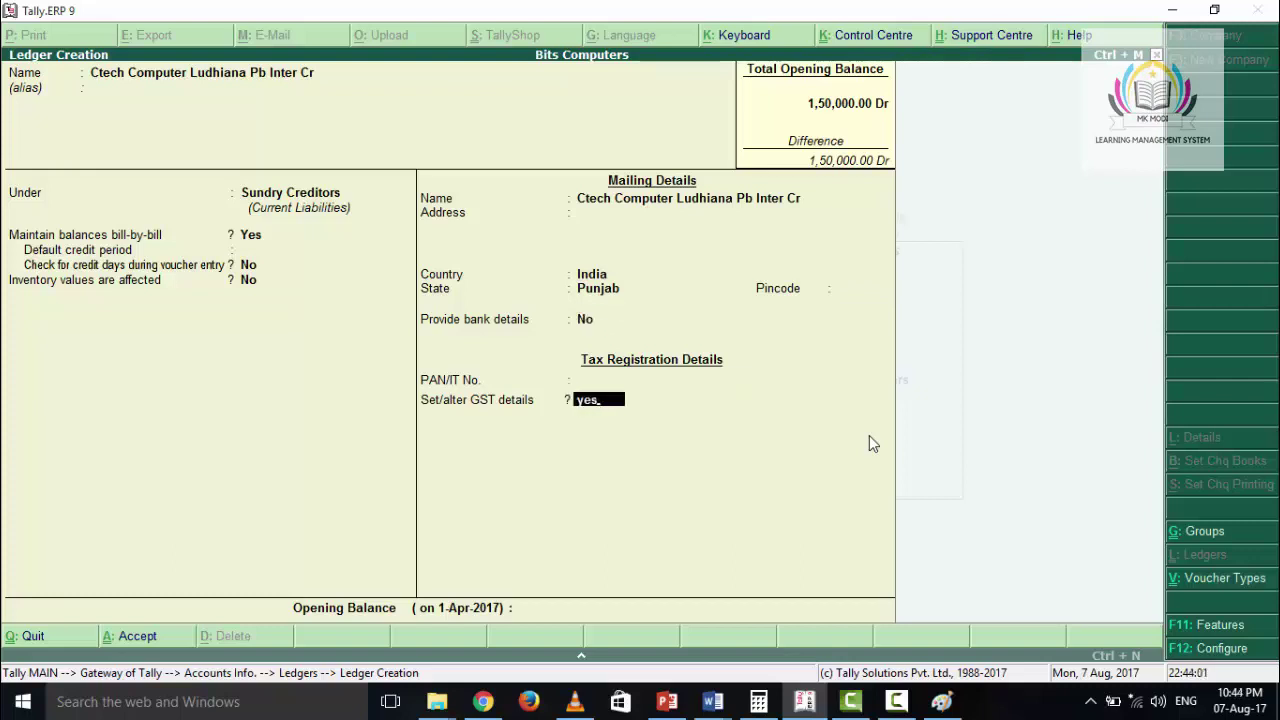
pyautogui.press('Return')
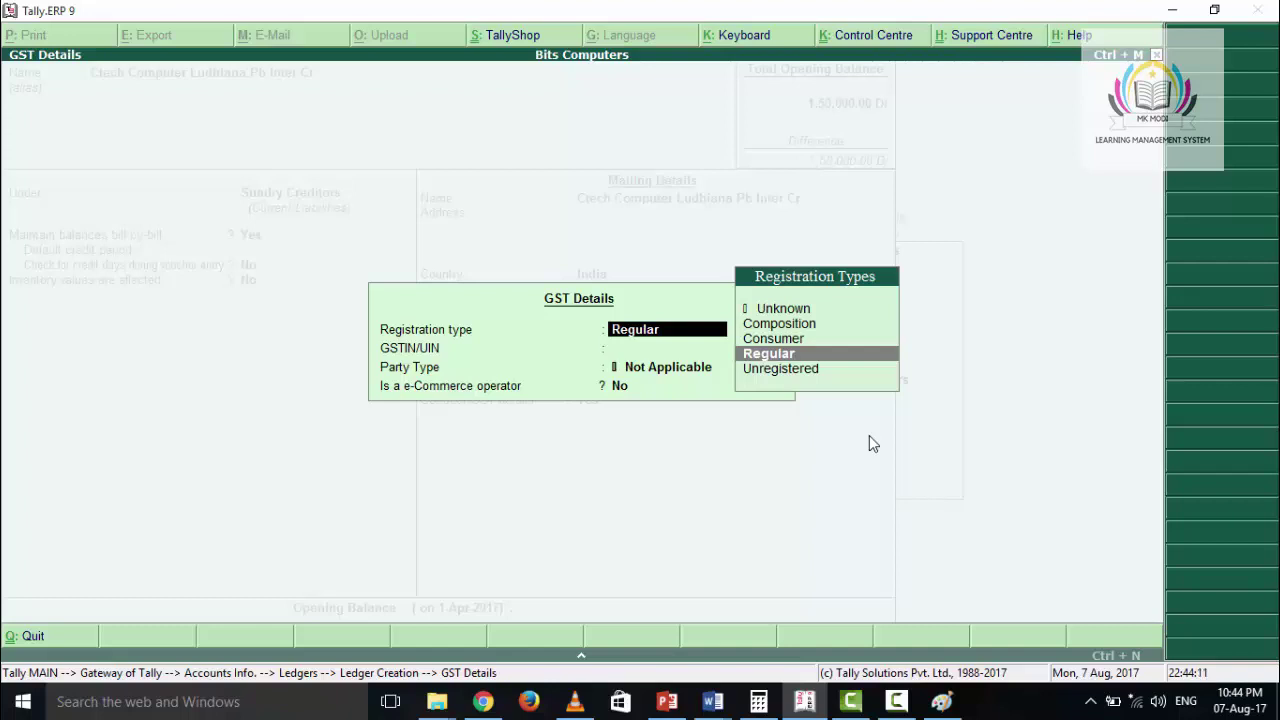
pyautogui.press('Return')
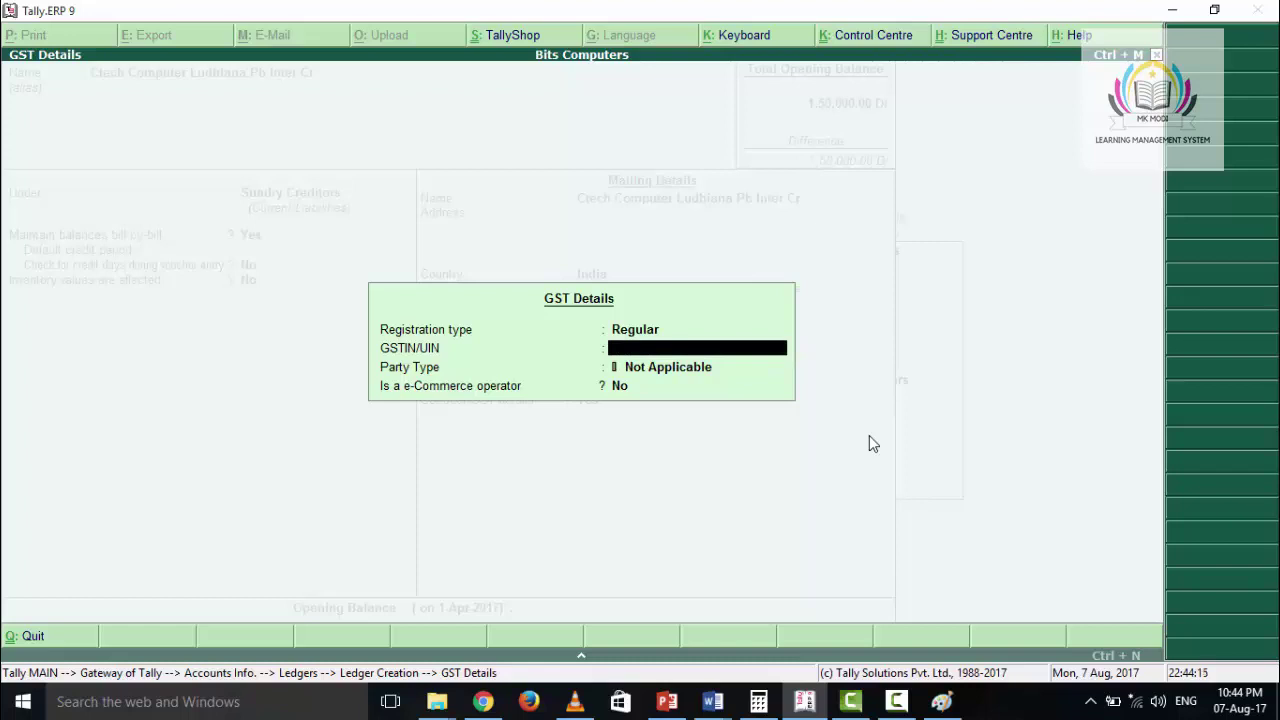
pyautogui.write('03')
pyautogui.write('ABCDE1234A4Z3')
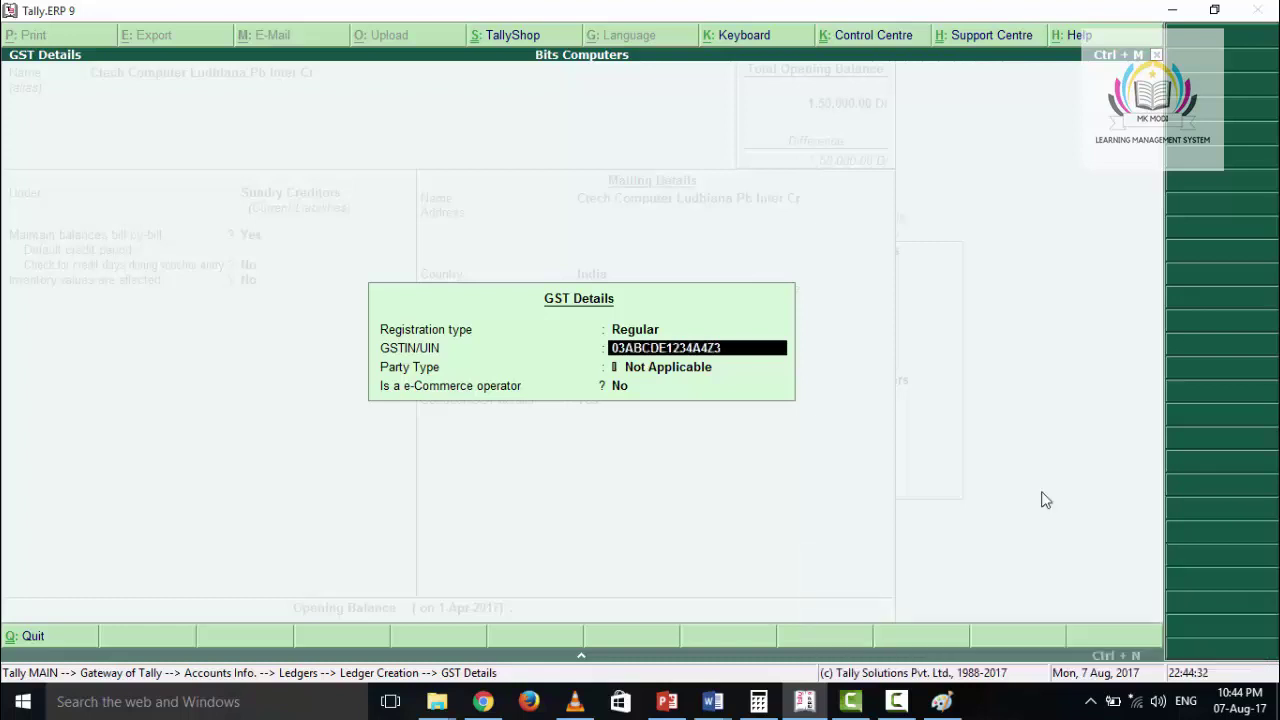
pyautogui.press('Return')
# - Keep party type Not Applicable and e-commerce operator No, then finish the Ctech Computer ledger without an opening balance
pyautogui.press('Return')
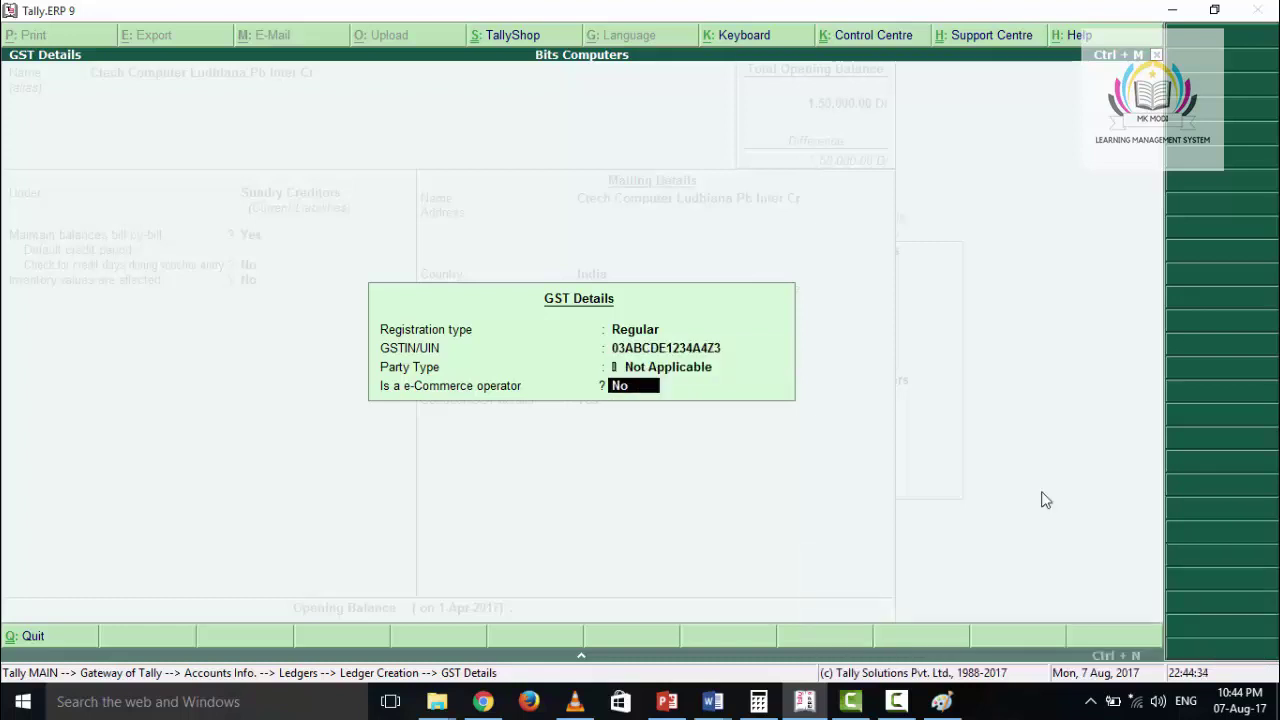
pyautogui.press('Return')
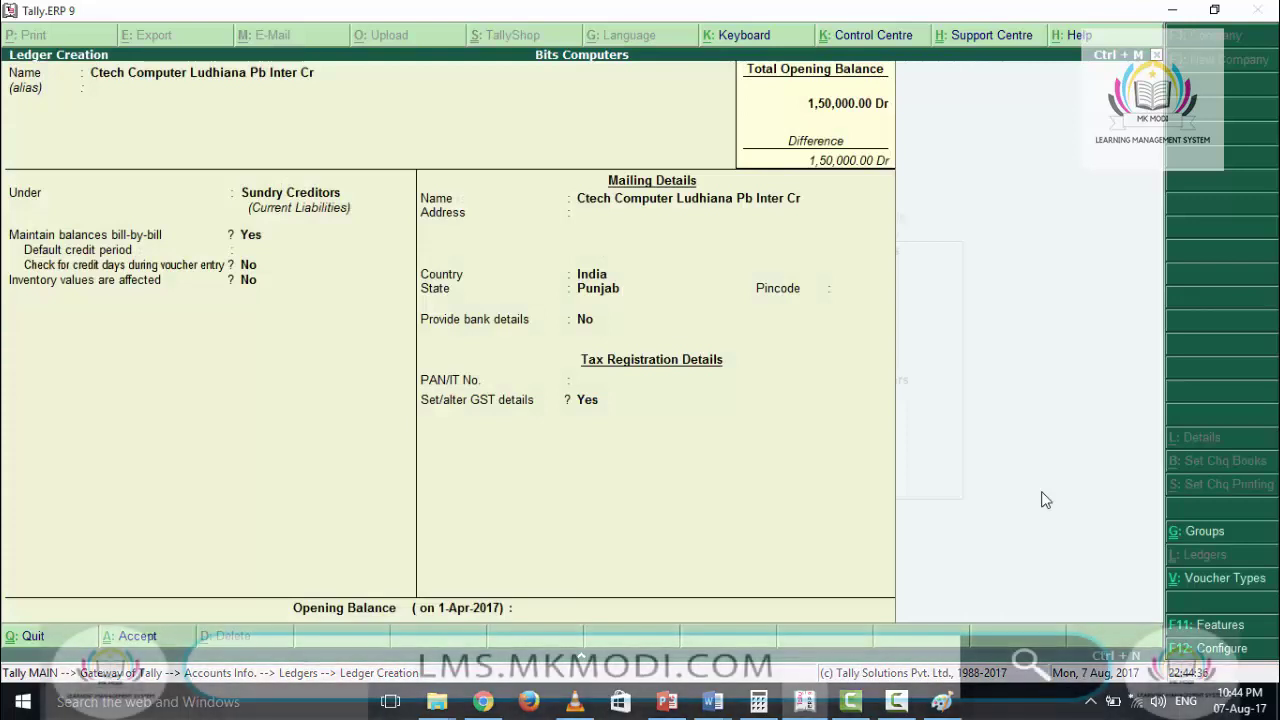
pyautogui.press('Return')
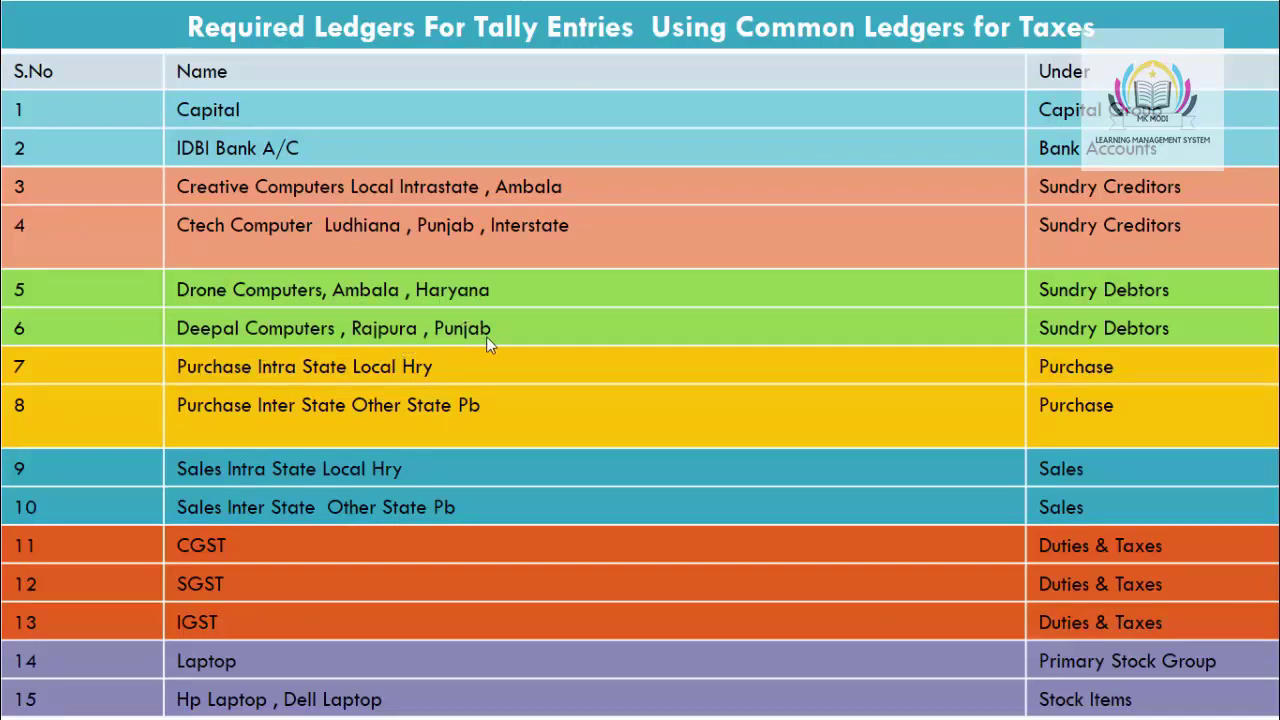
# - Return from the required ledgers slide to Tally.ERP 9, name the next ledger Drone Computer Amb Hry Dr Intra and group it under Sundry Debtors
pyautogui.hotkey('alt', 'Tab')
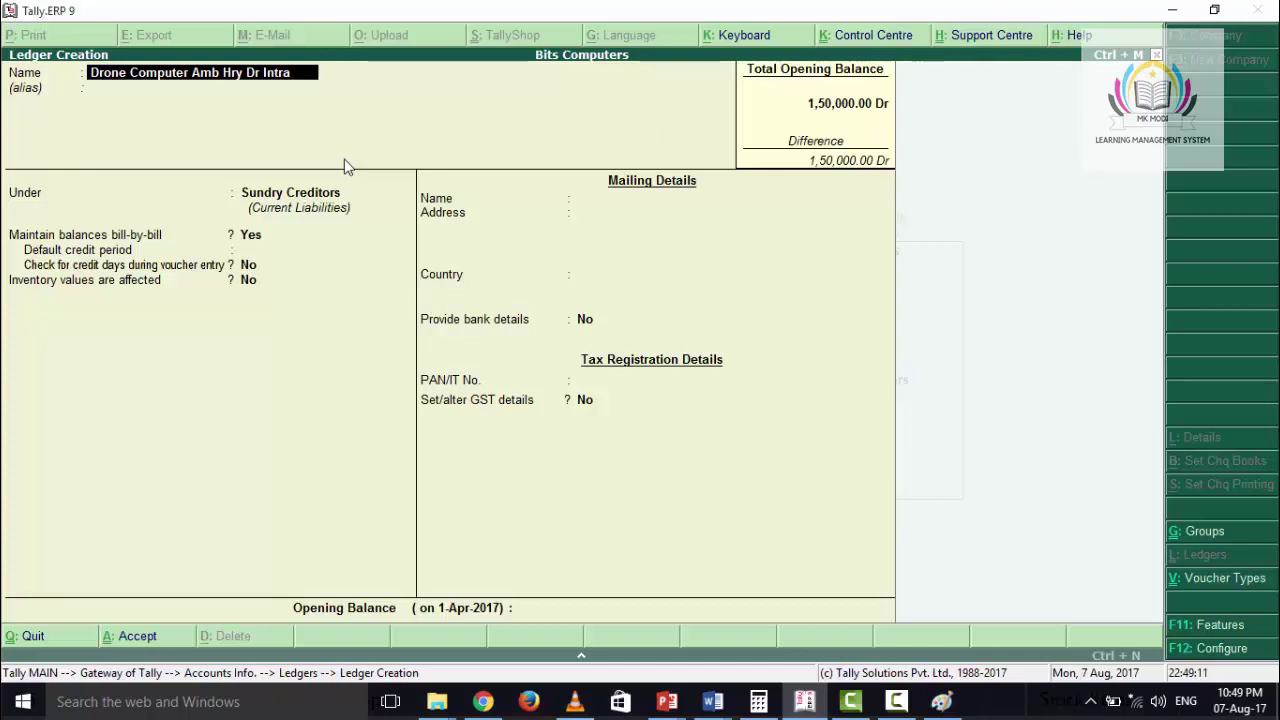
pyautogui.press('Return')
pyautogui.press('Return')
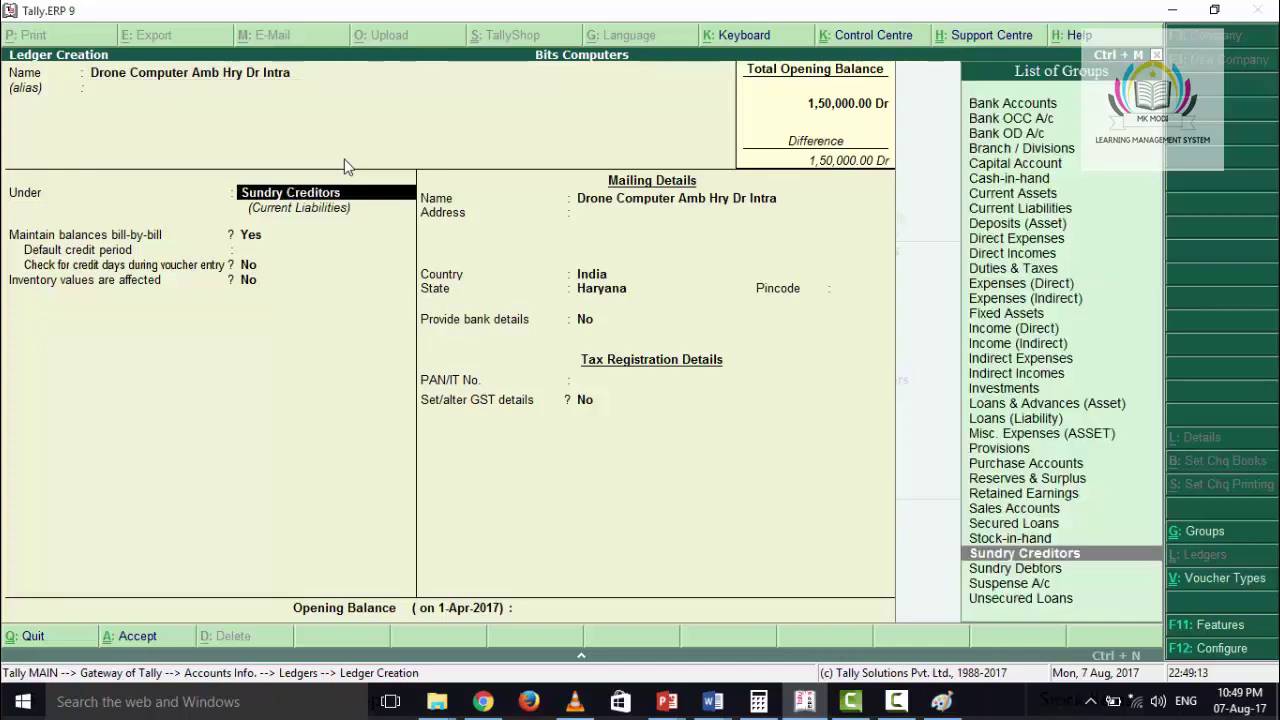
pyautogui.press('Down')
pyautogui.press('Return')
# - Leave Drone Computer's bill-by-bill, credit, mailing, bank and PAN details at their defaults, keeping India and Haryana as country and state
pyautogui.press('Return')
pyautogui.press('Return')
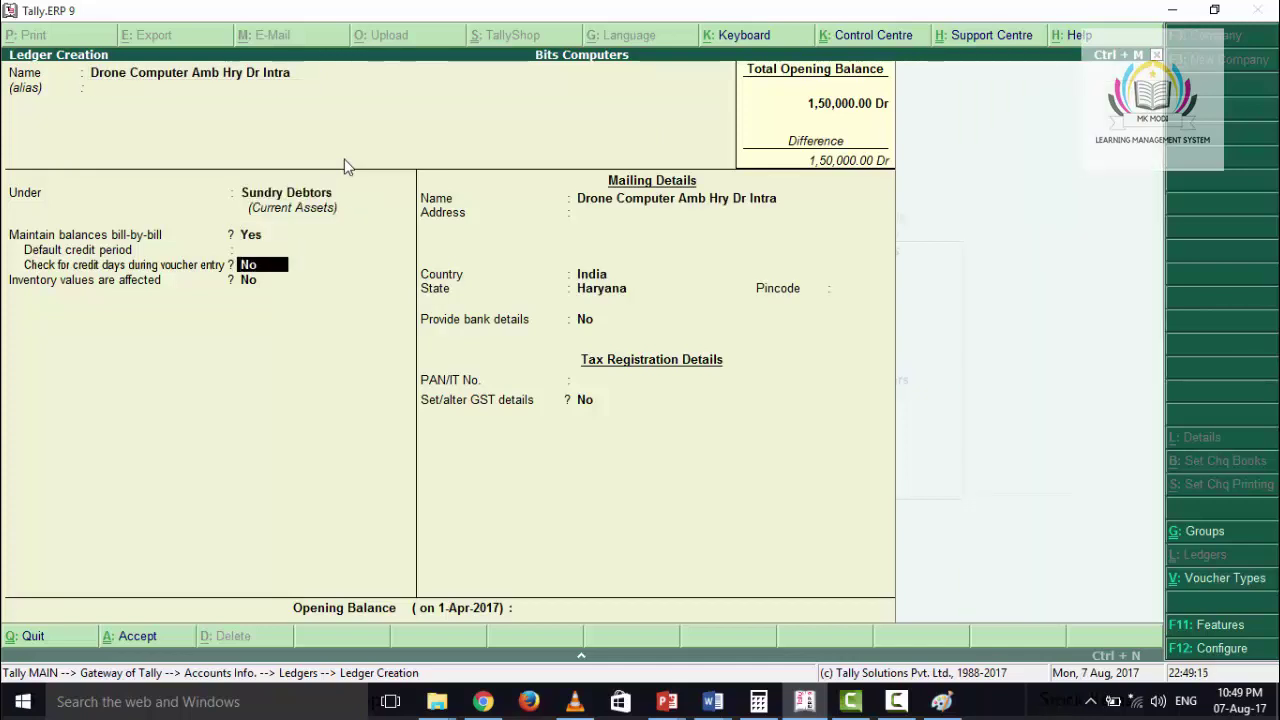
pyautogui.press('Return')
pyautogui.press('Return')
pyautogui.press('Return')
pyautogui.press('Return')
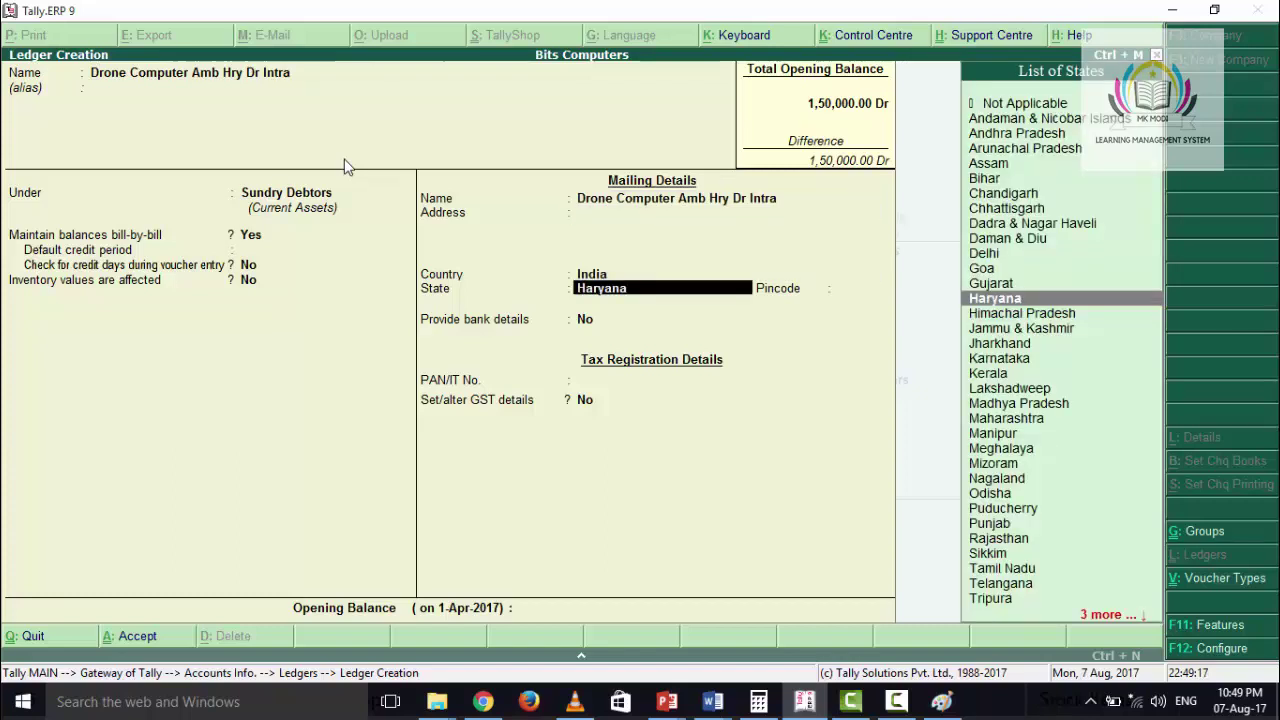
pyautogui.press('Return')
pyautogui.press('Return')
pyautogui.press('Return')
pyautogui.press('Return')
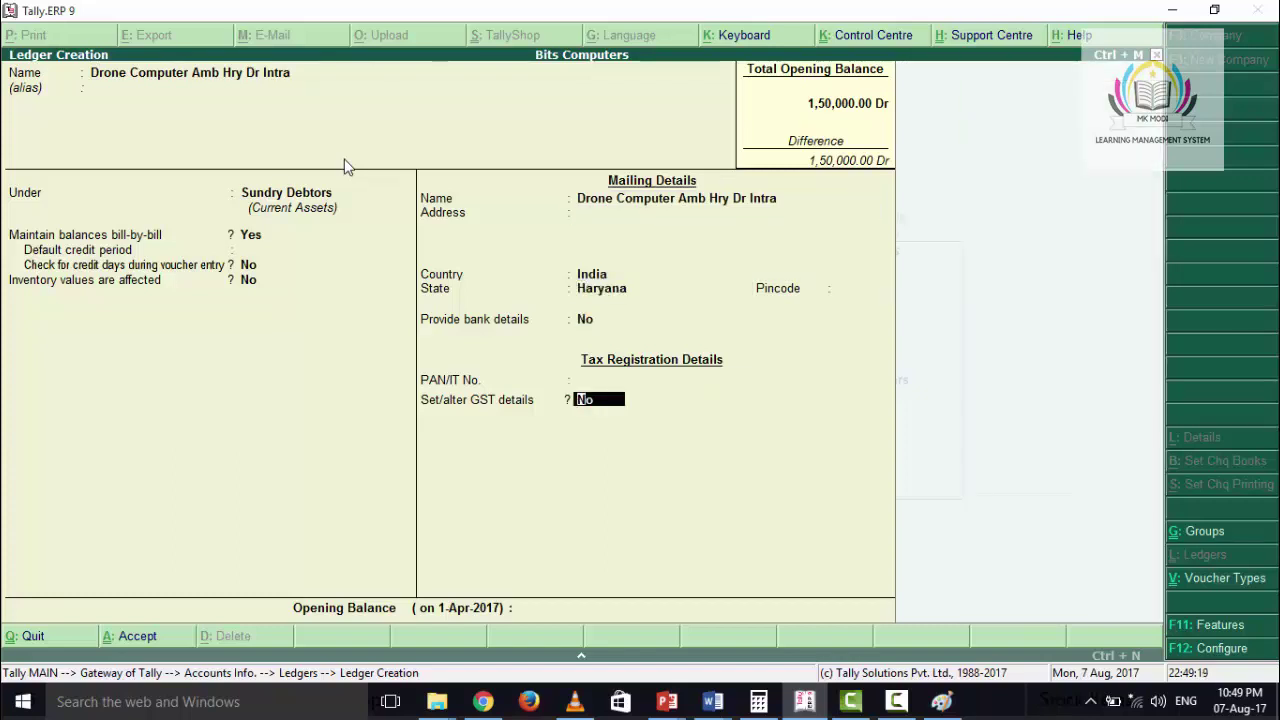
# - Enable GST details for the Drone Computer ledger, keep the Regular registration type and enter the party's GSTIN/UIN
pyautogui.write('yes')
pyautogui.press('Return')
pyautogui.press('Return')
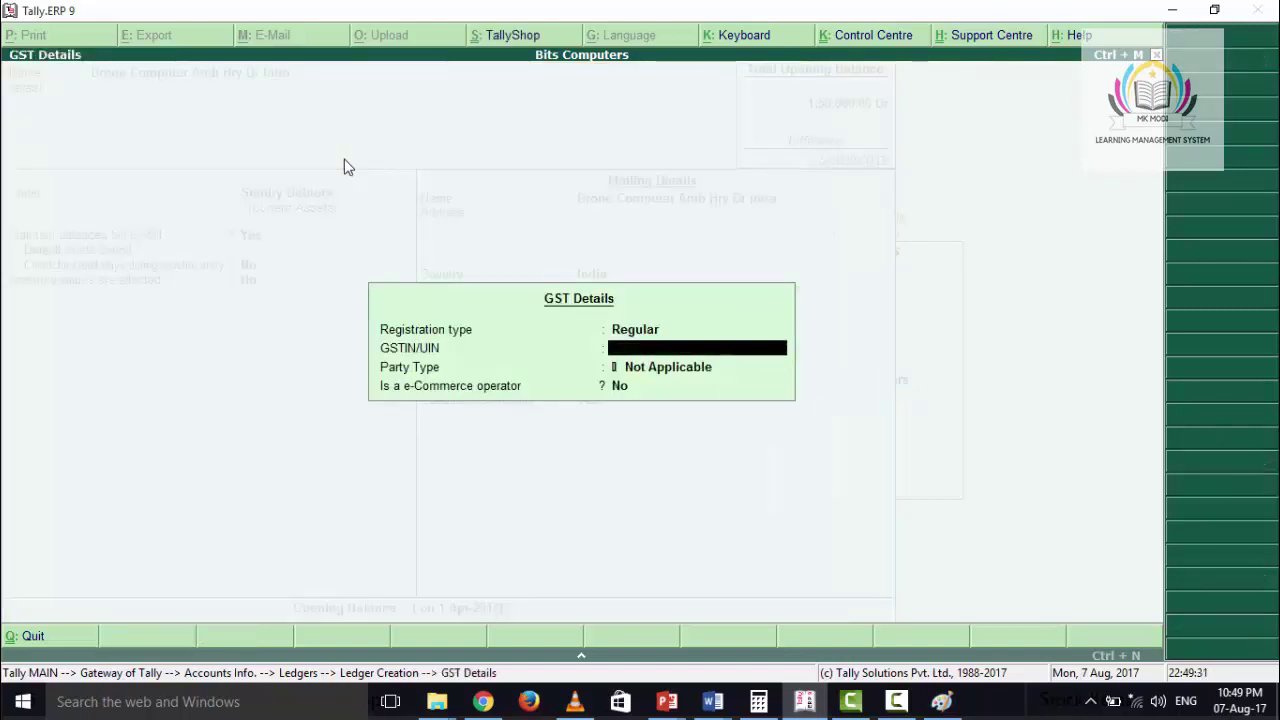
pyautogui.write('06ABCDK1234G3Z8')
pyautogui.press('Return')
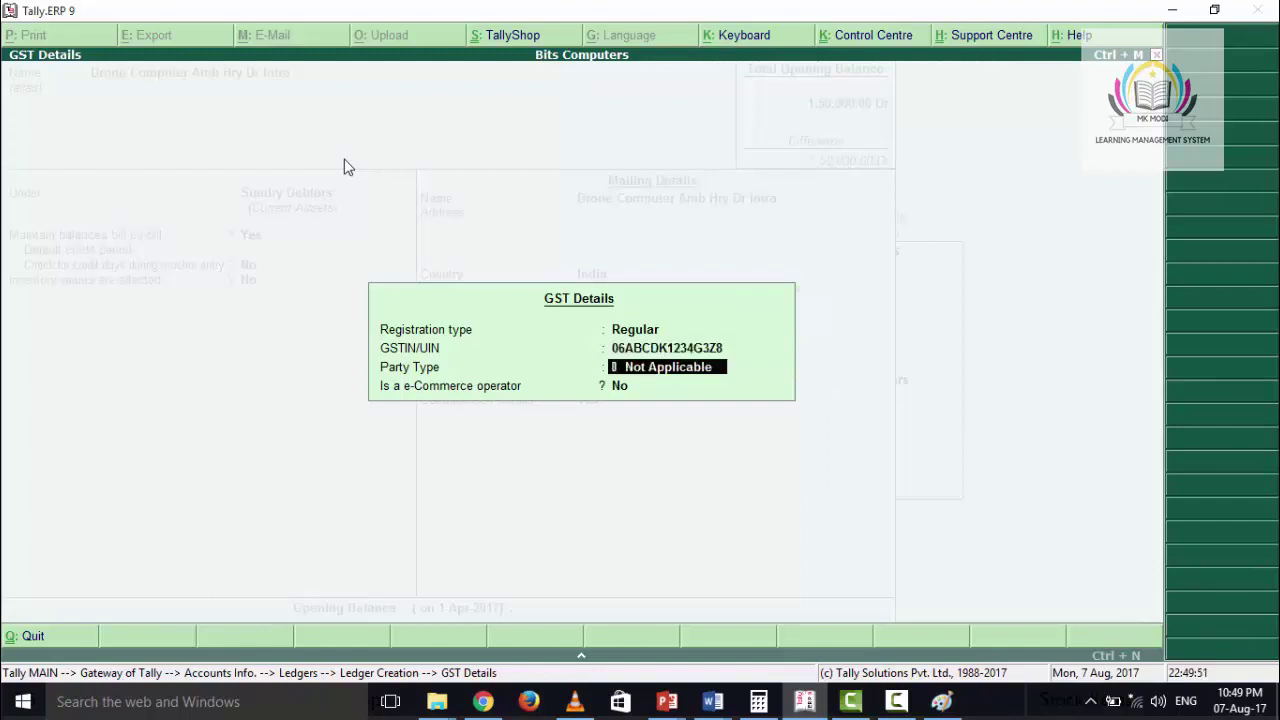
# - Keep Drone Computer's party type Not Applicable and e-commerce operator No, then finish its ledger without an opening balance
pyautogui.press('Return')
pyautogui.press('Return')
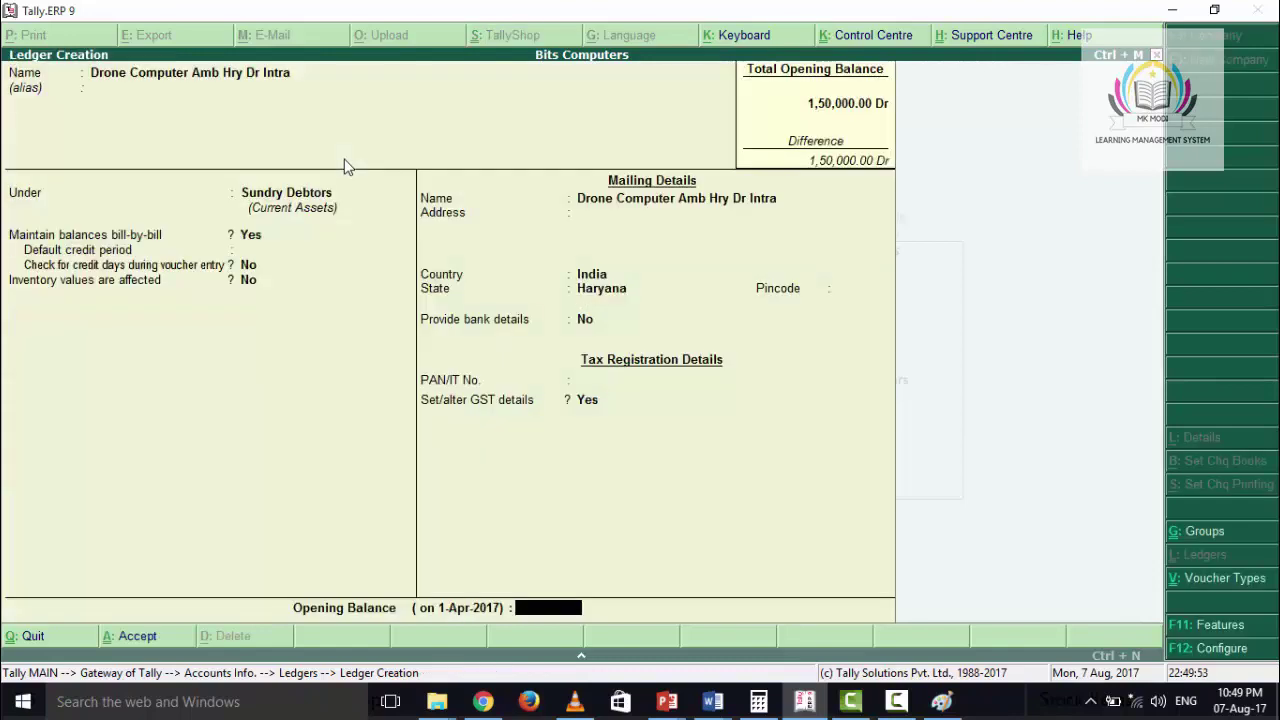
pyautogui.press('Return')
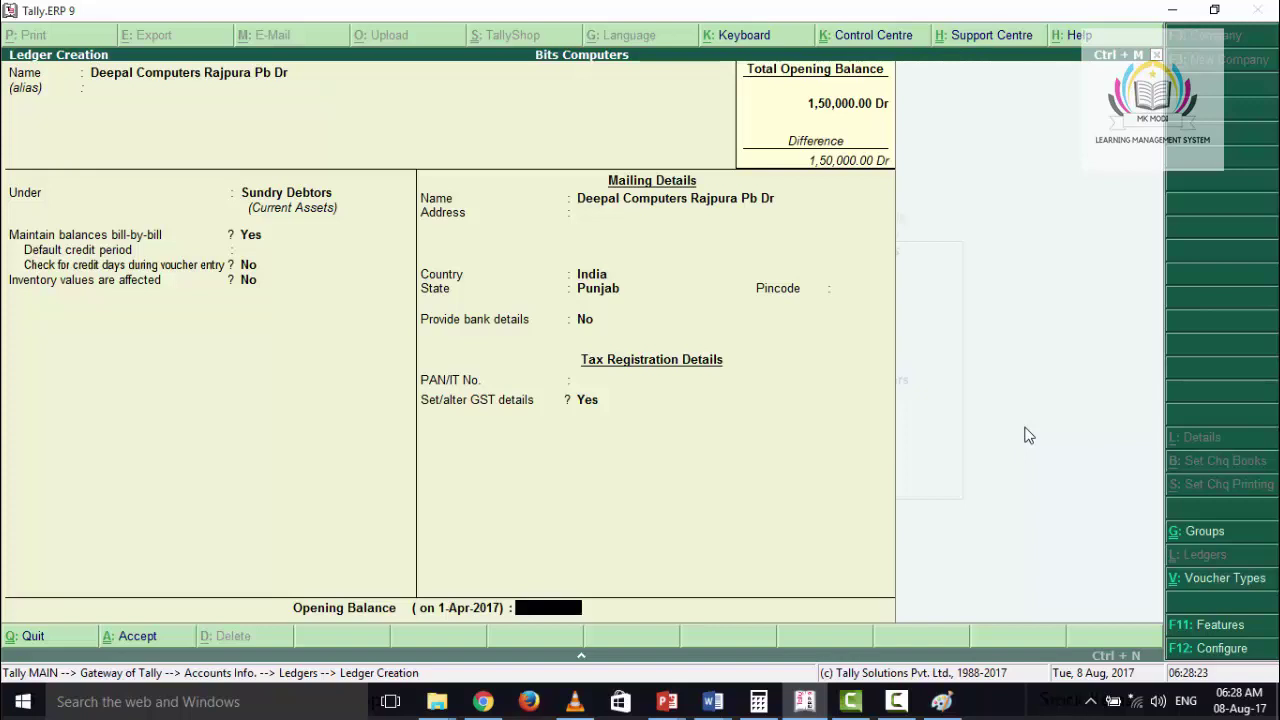
# - Review the GST details of the Deepal Computers Rajpura Pb Dr ledger, keep them as entered and finish the ledger without an opening balance
pyautogui.press('BackSpace')
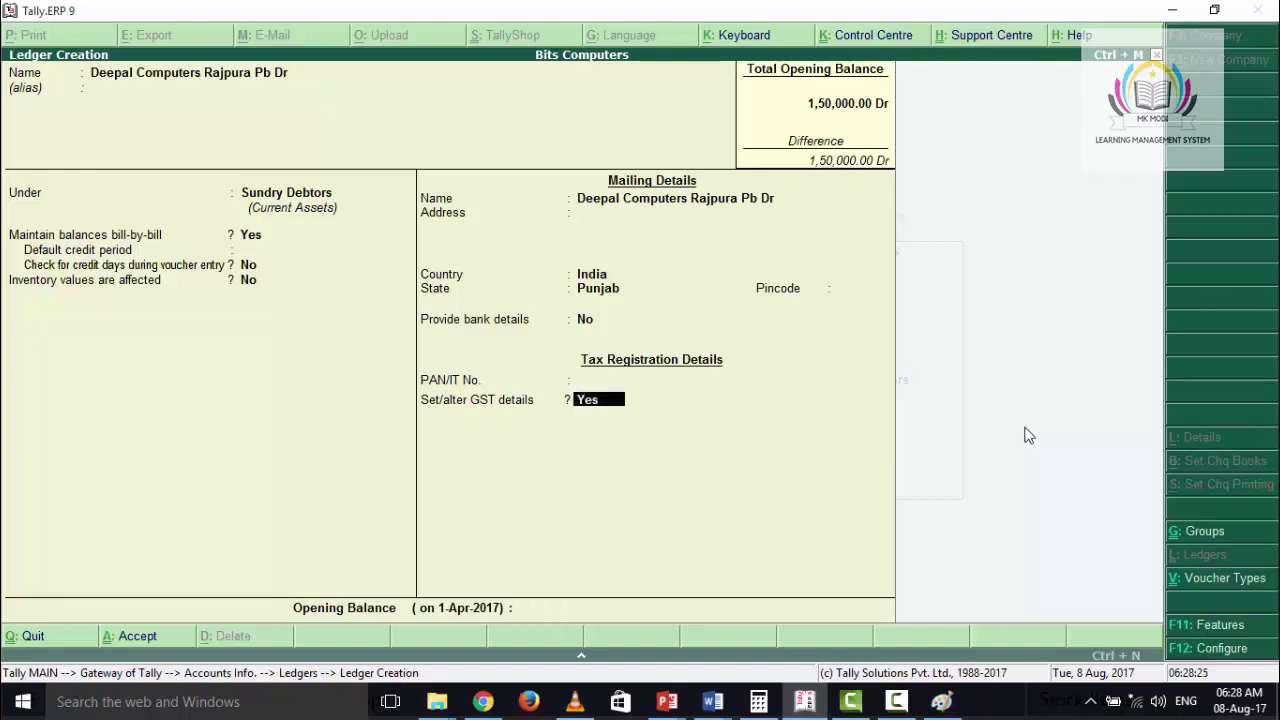
pyautogui.press('Return')
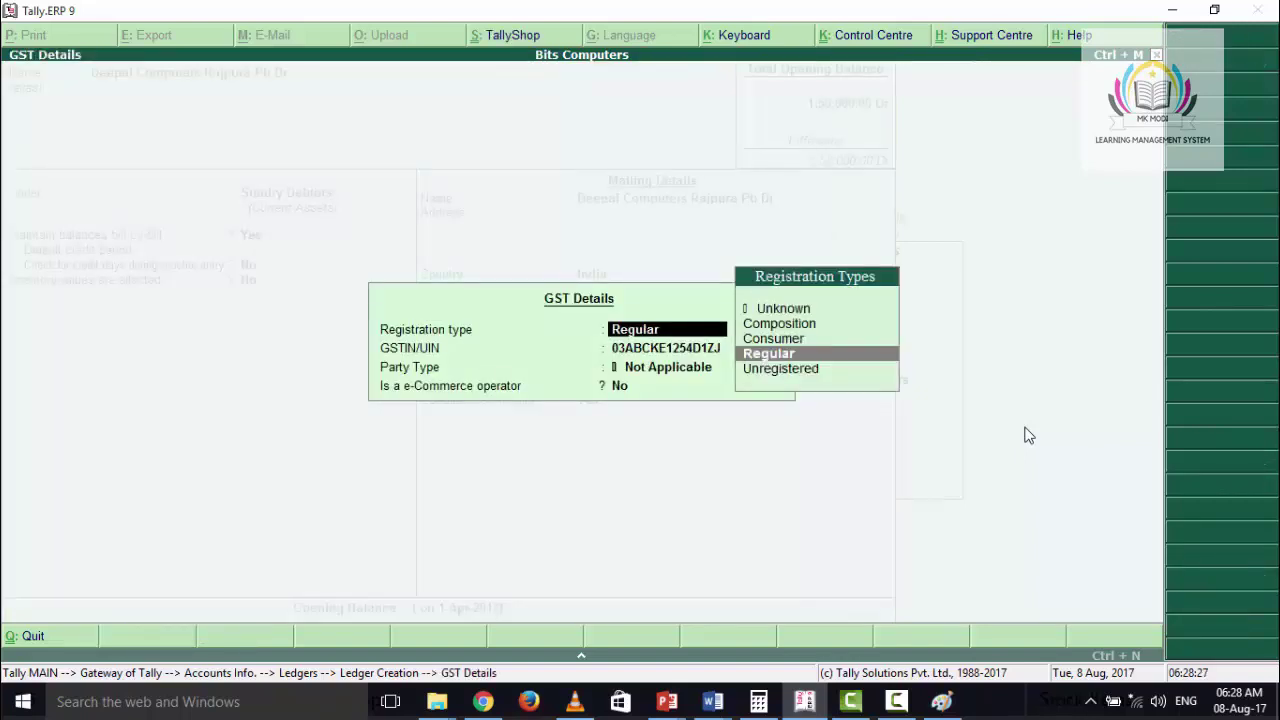
pyautogui.press('Return')
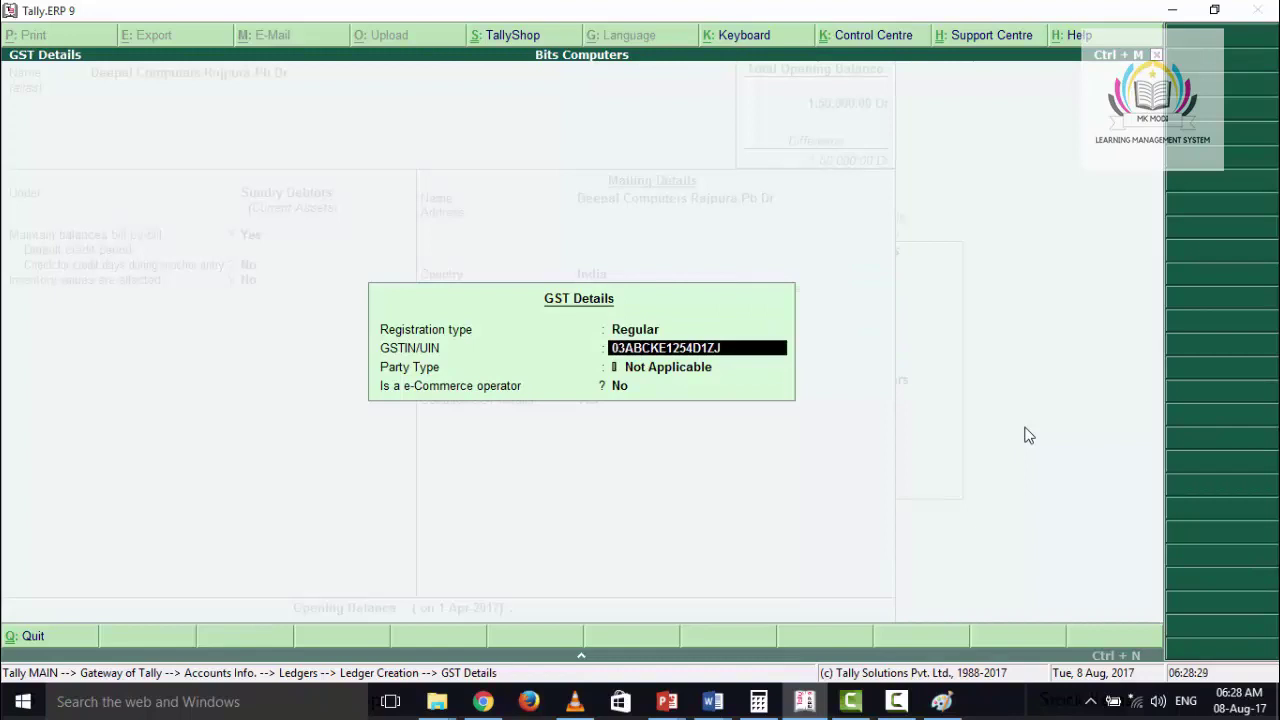
pyautogui.press('Return')
pyautogui.press('Return')
pyautogui.press('Return')
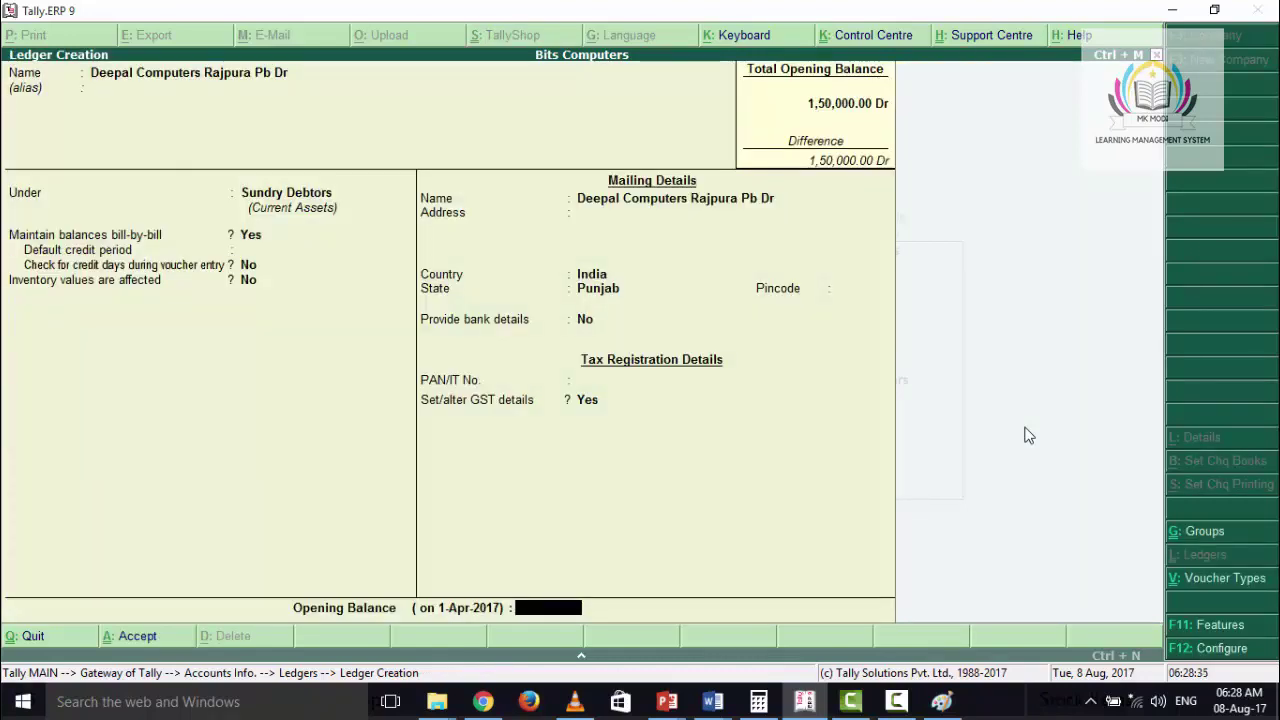
pyautogui.press('Return')
pyautogui.press('Return')
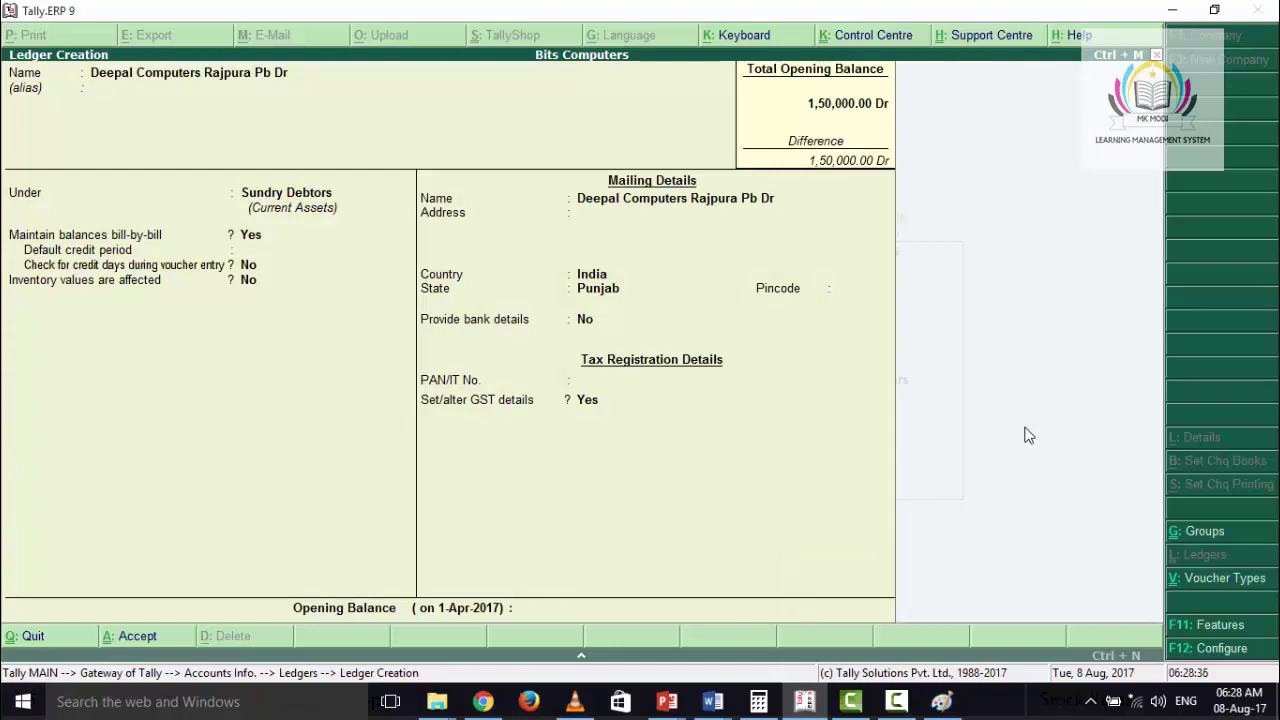